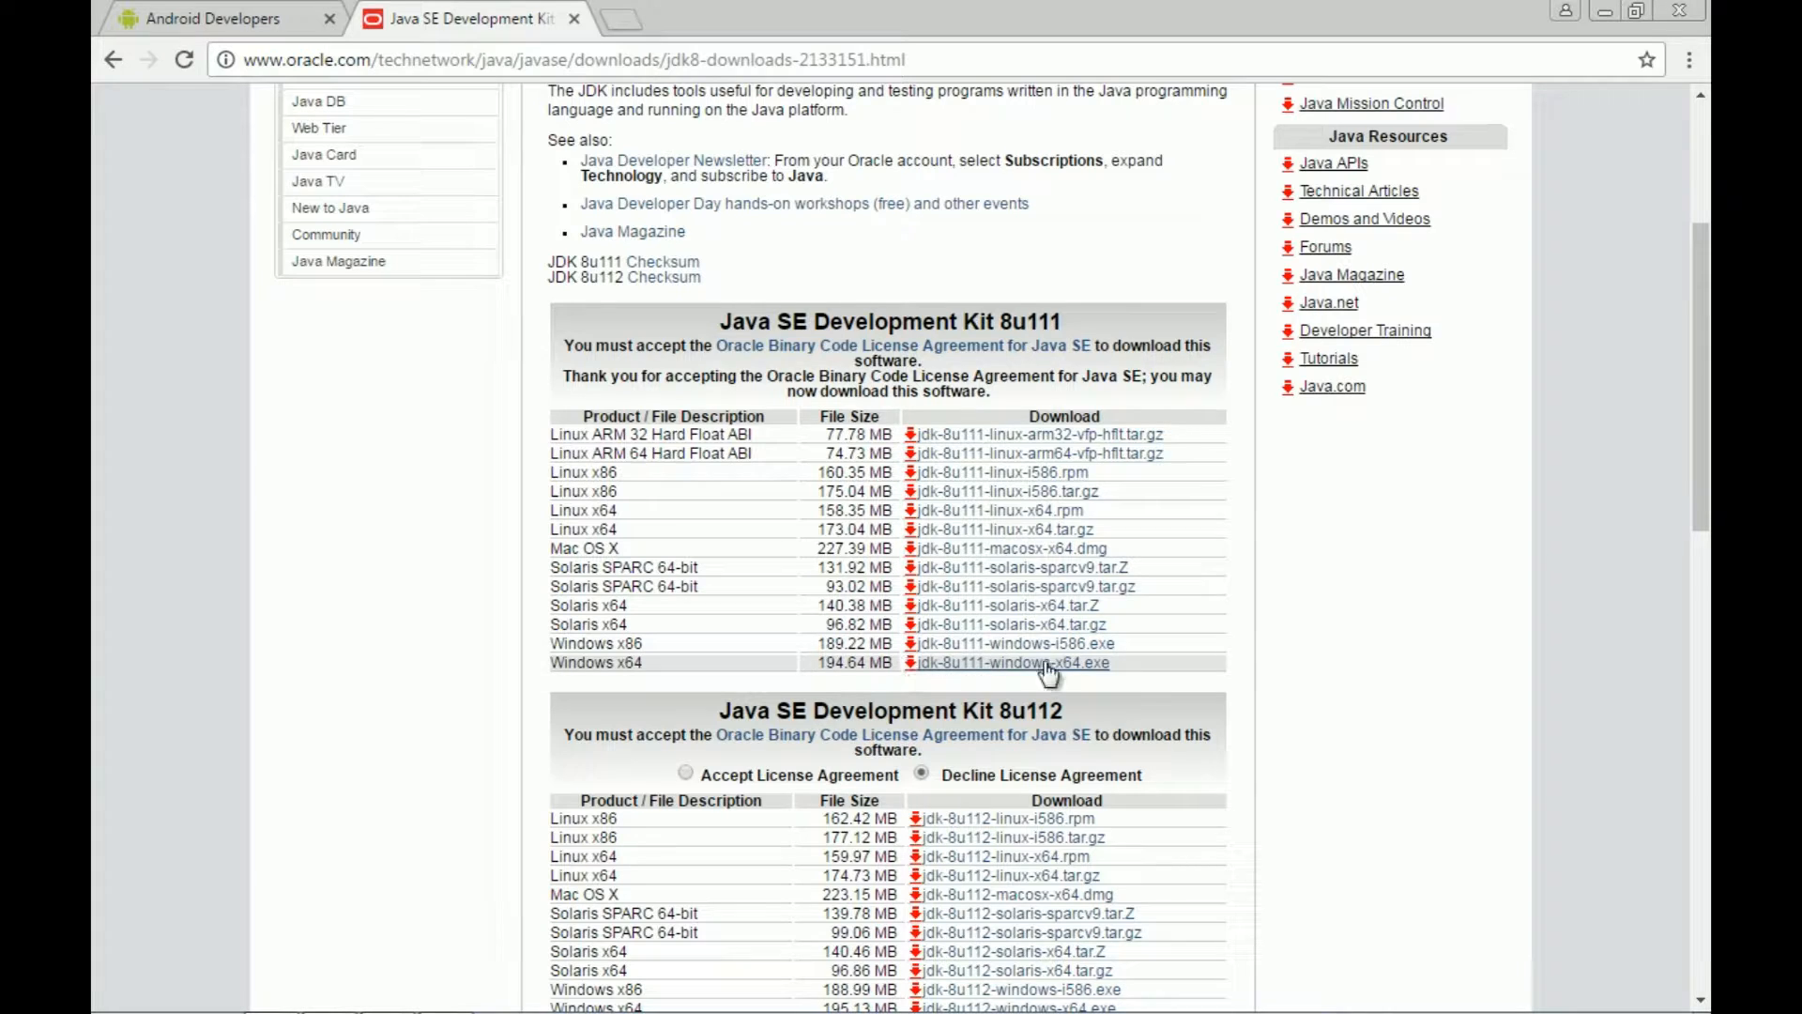
Step: Check that the software folder holds jdk-8u111-windows-x64.exe beside the Android Studio bundle
key("alt+Tab")
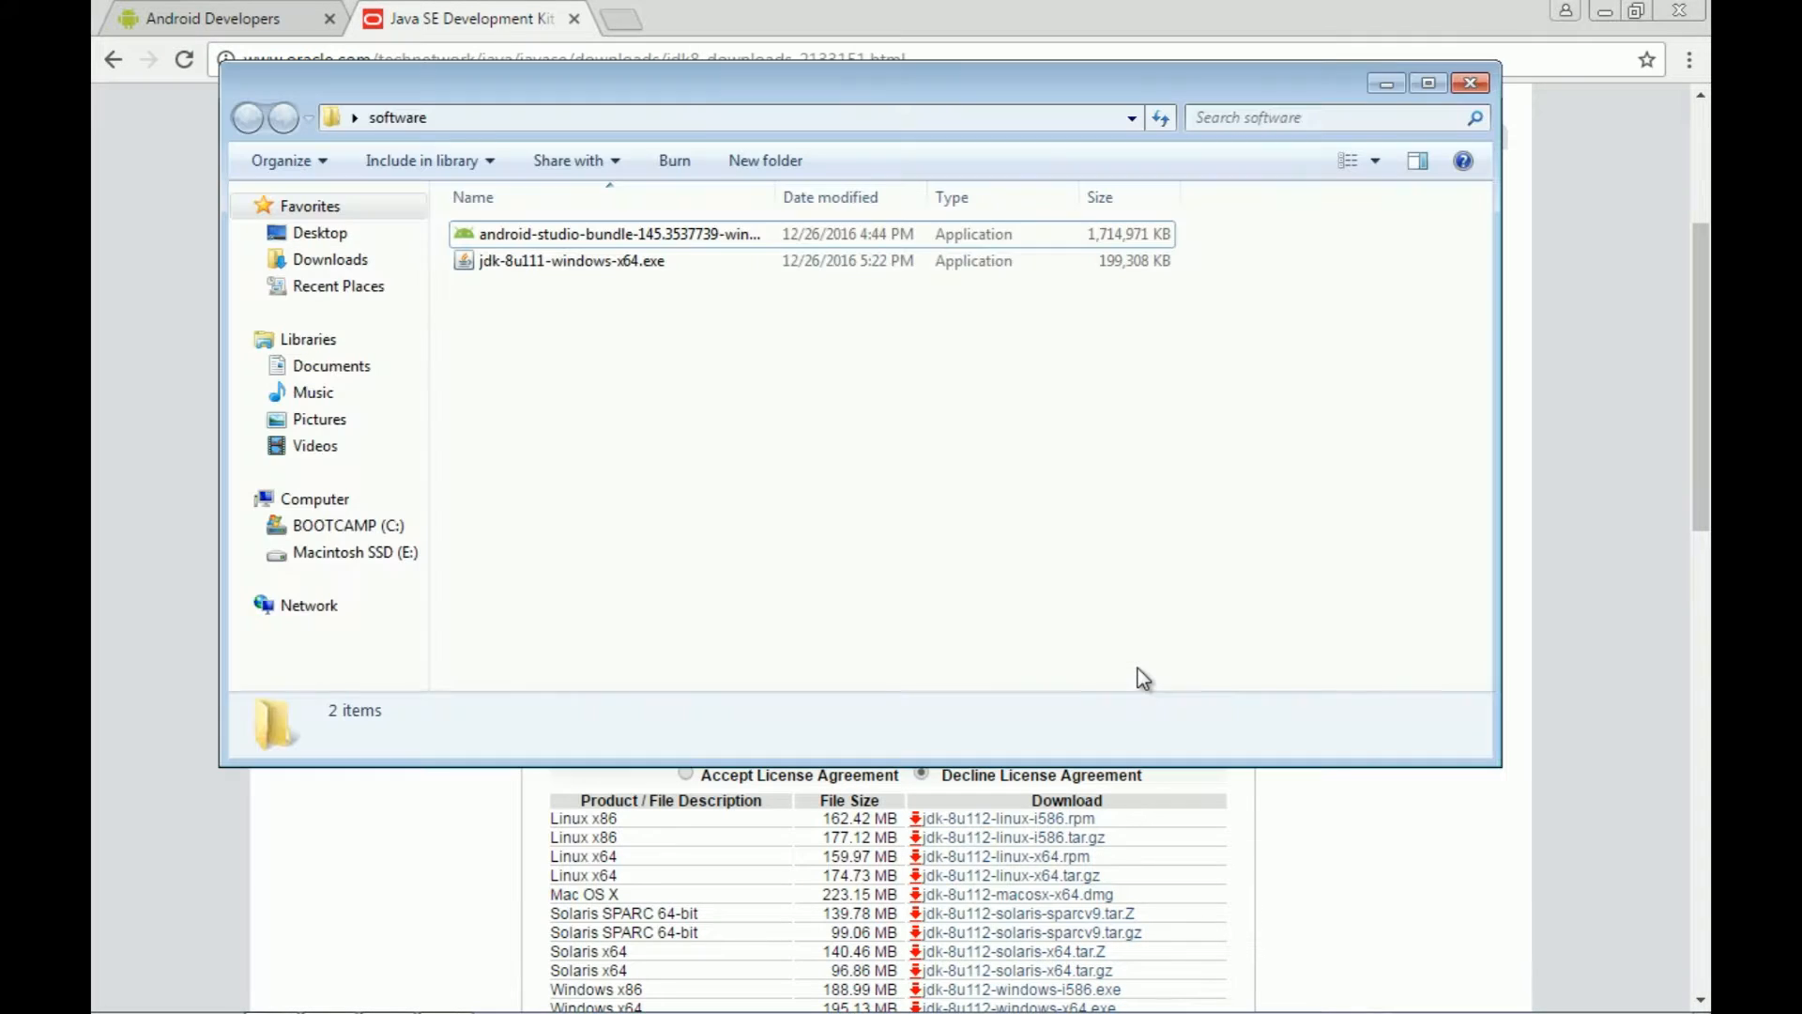
left_click(629, 265)
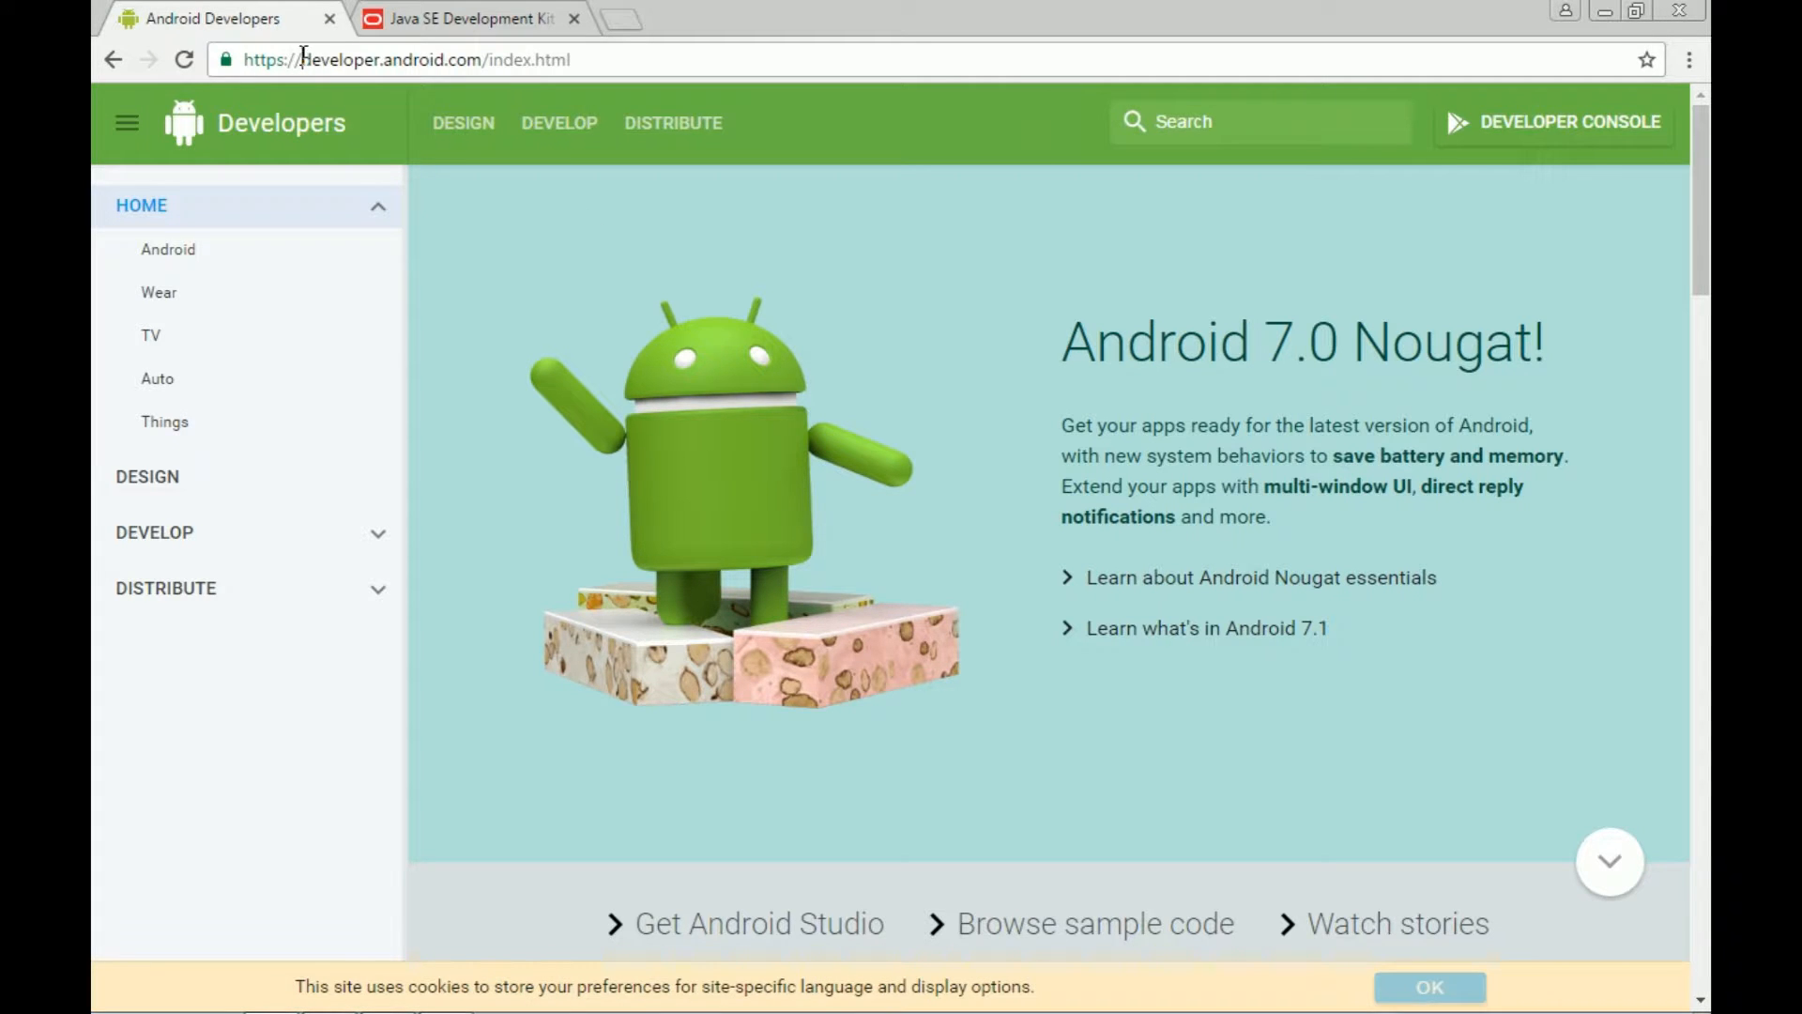
Step: Go from developer.android.com to the Android Studio download options table listing the Windows bundle
left_click_drag(302, 59, 486, 61)
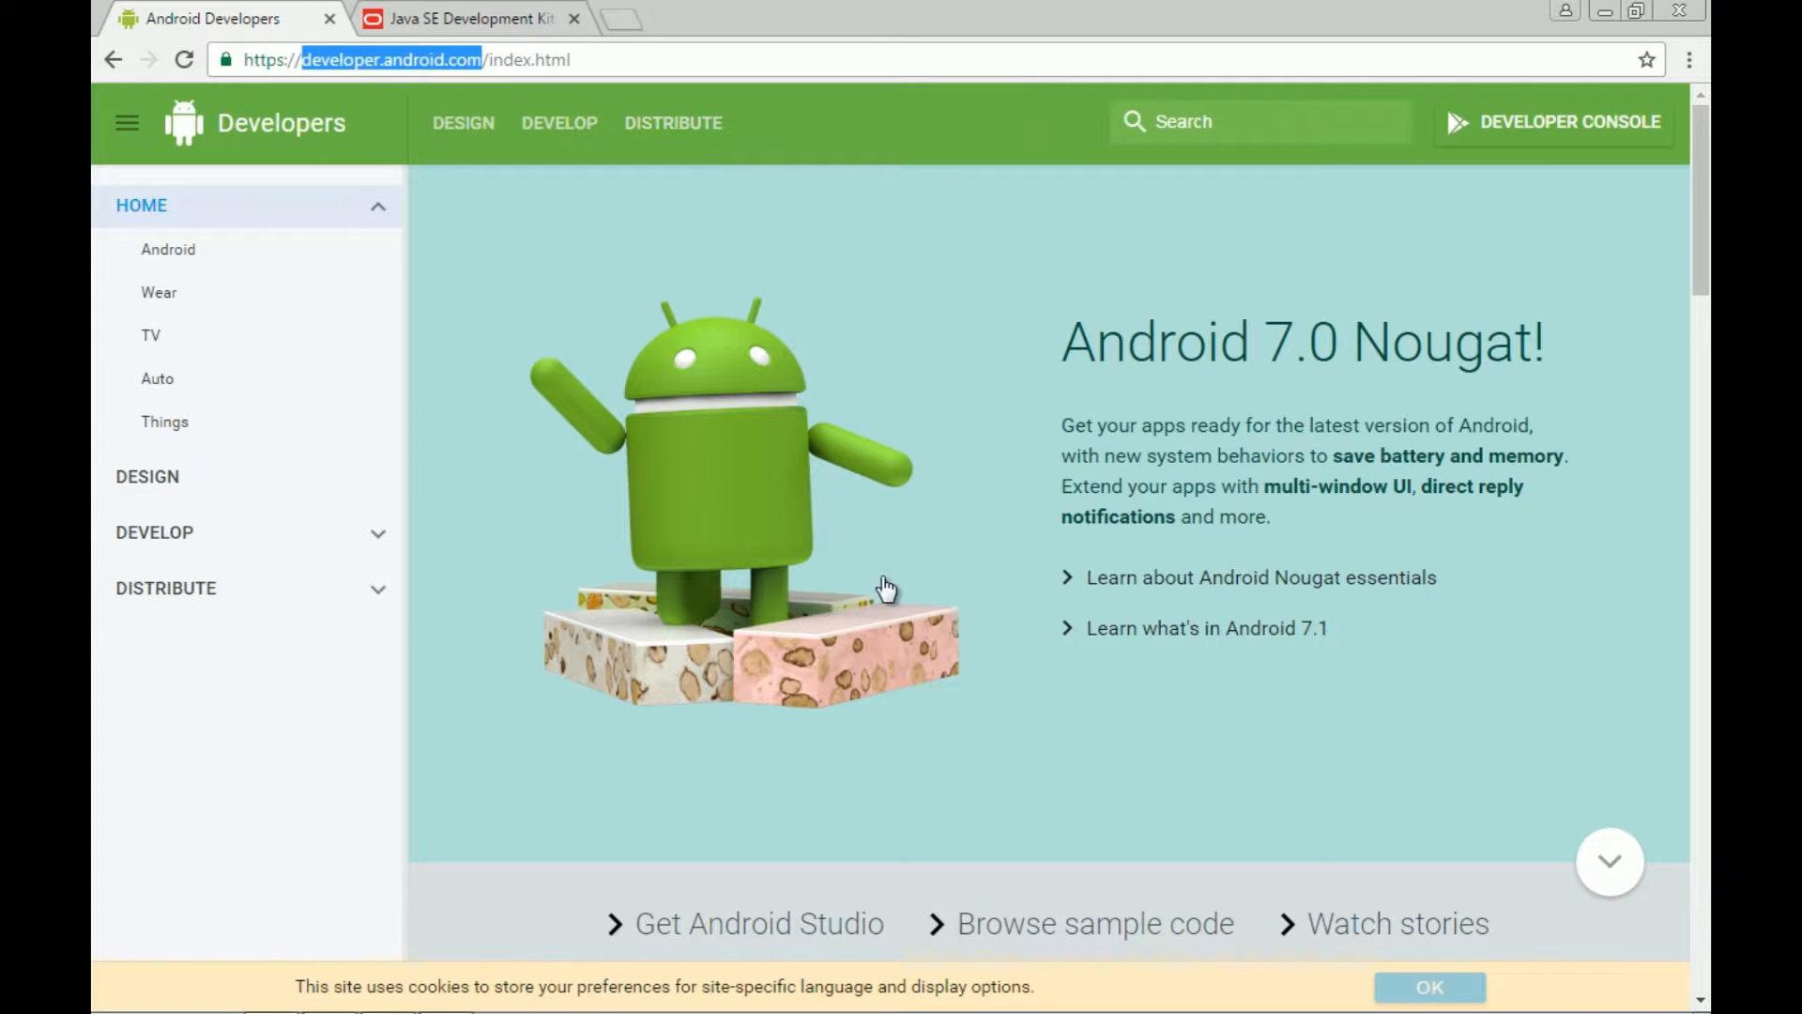
scroll(886, 586, "down", 3)
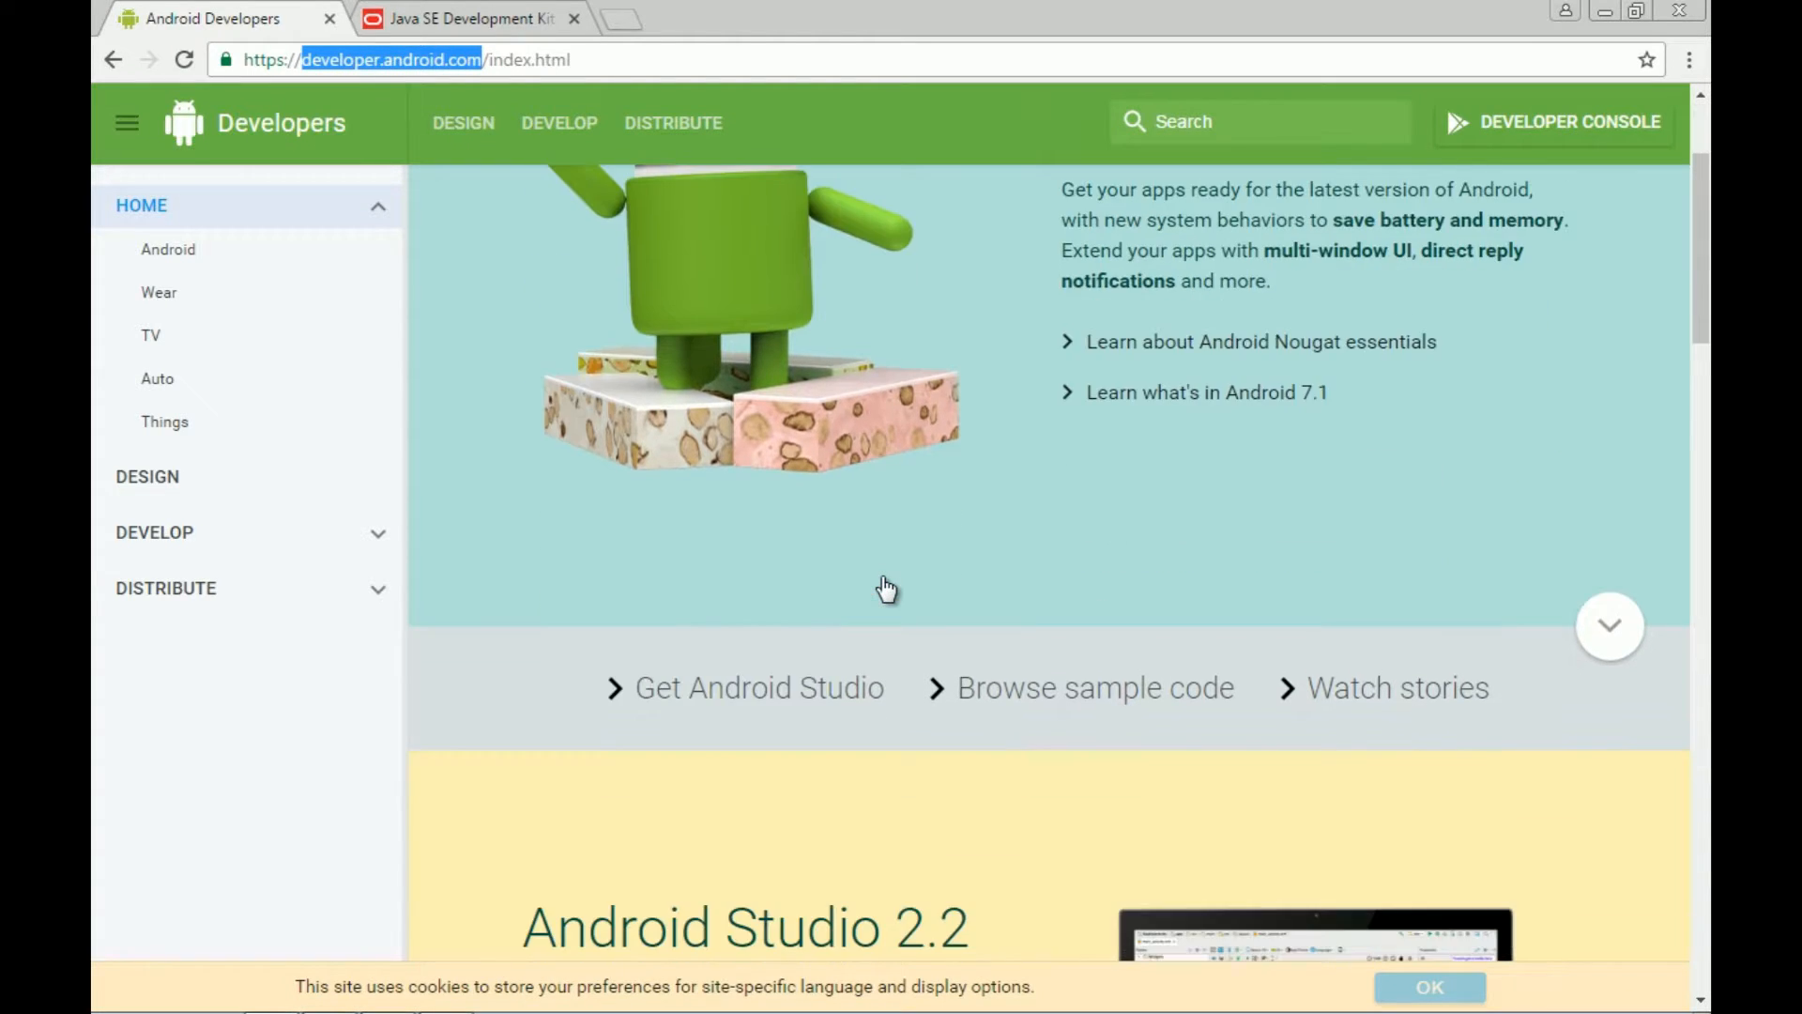
left_click(720, 696)
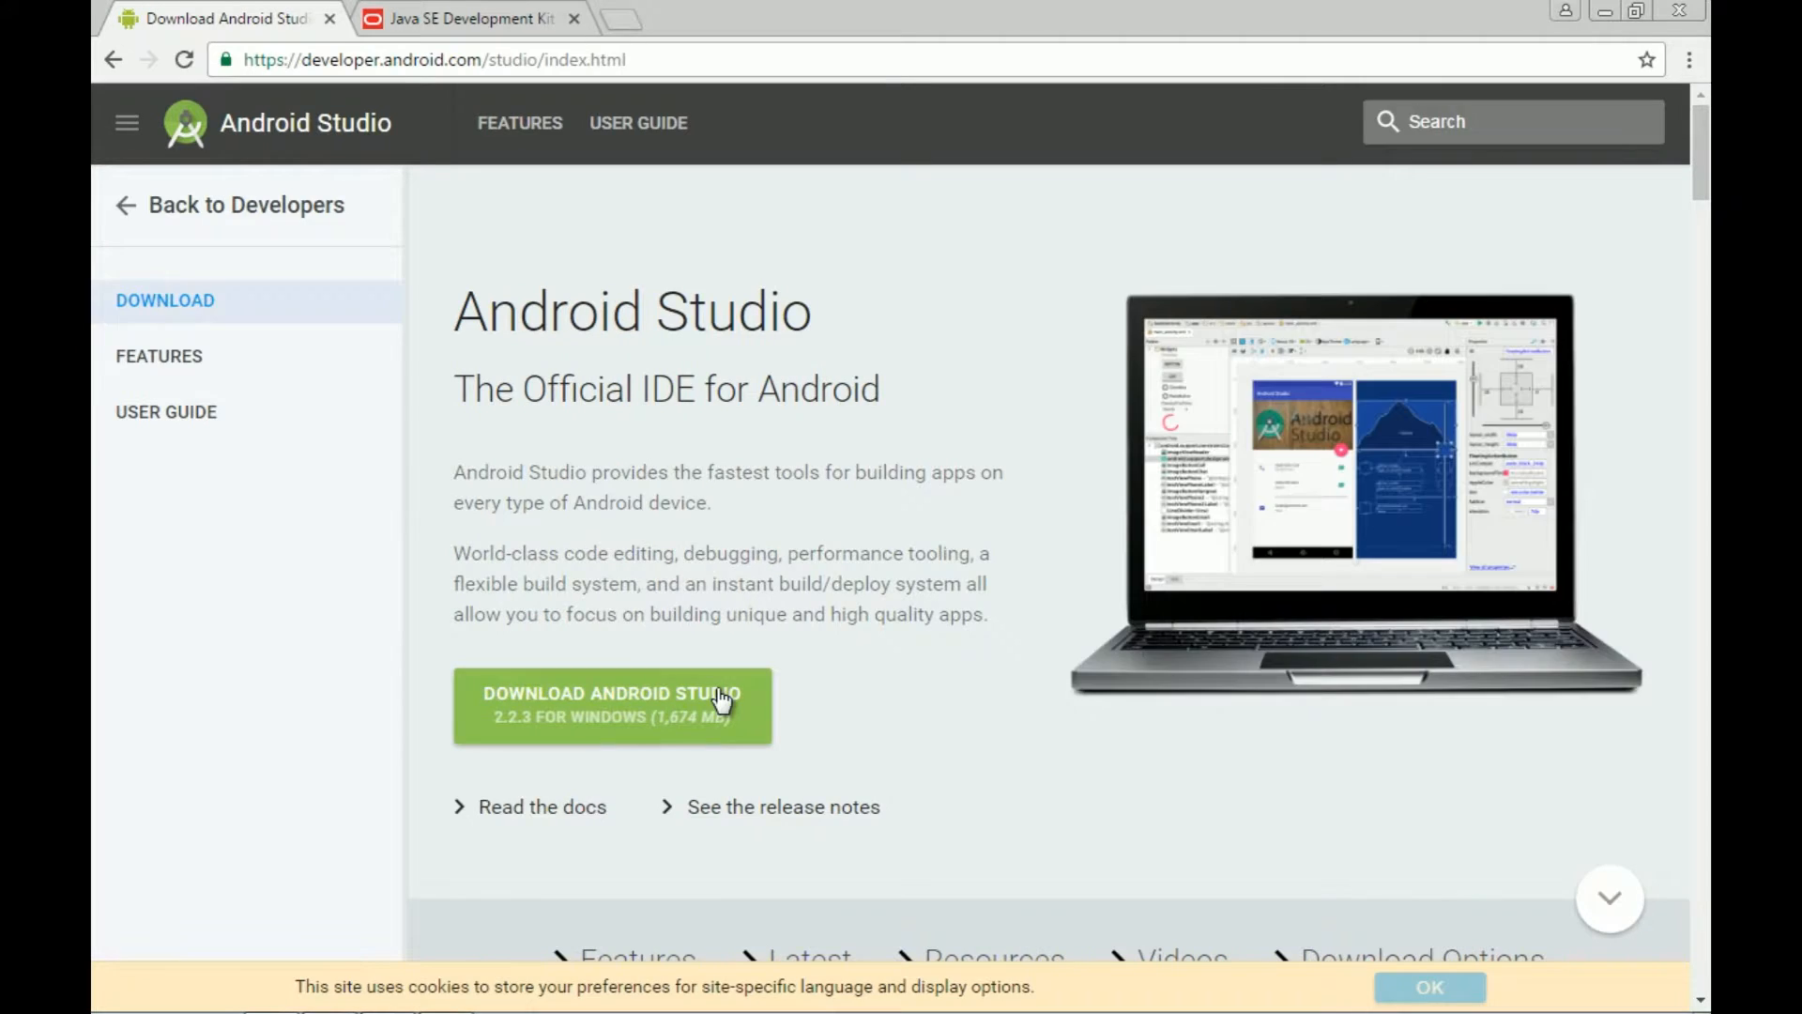
scroll(834, 585, "down", 3)
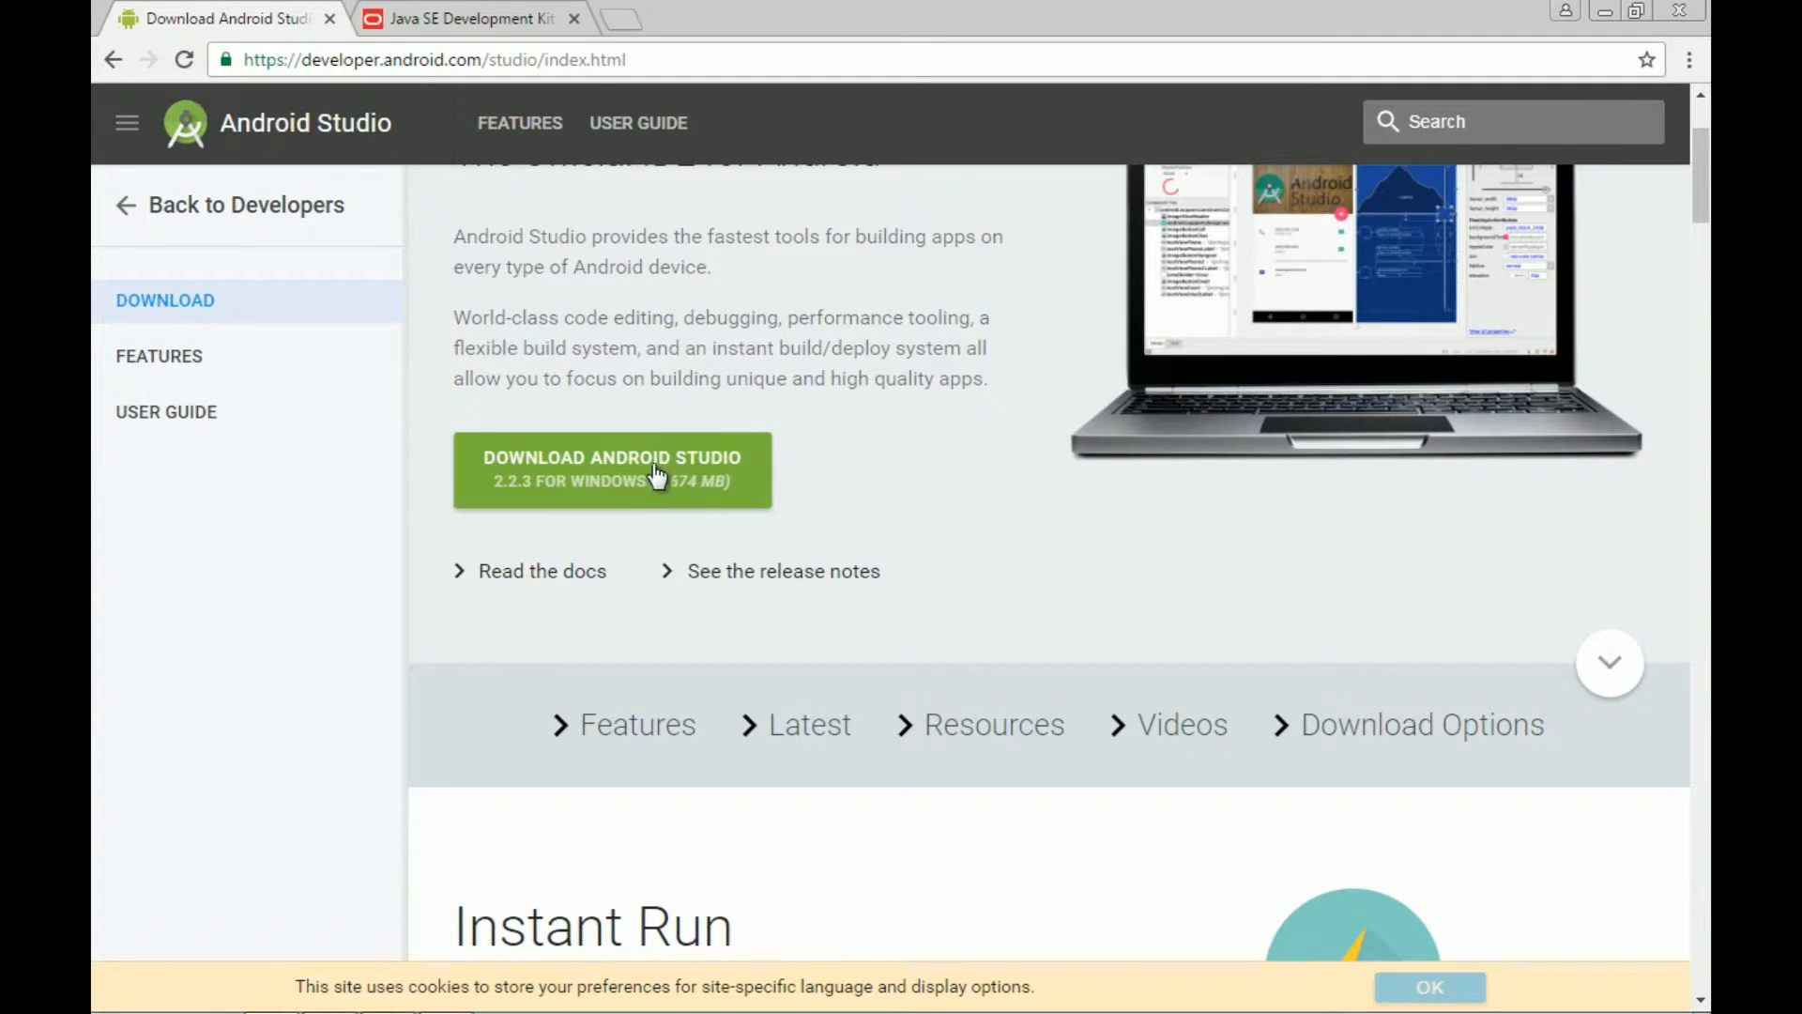
left_click(1362, 739)
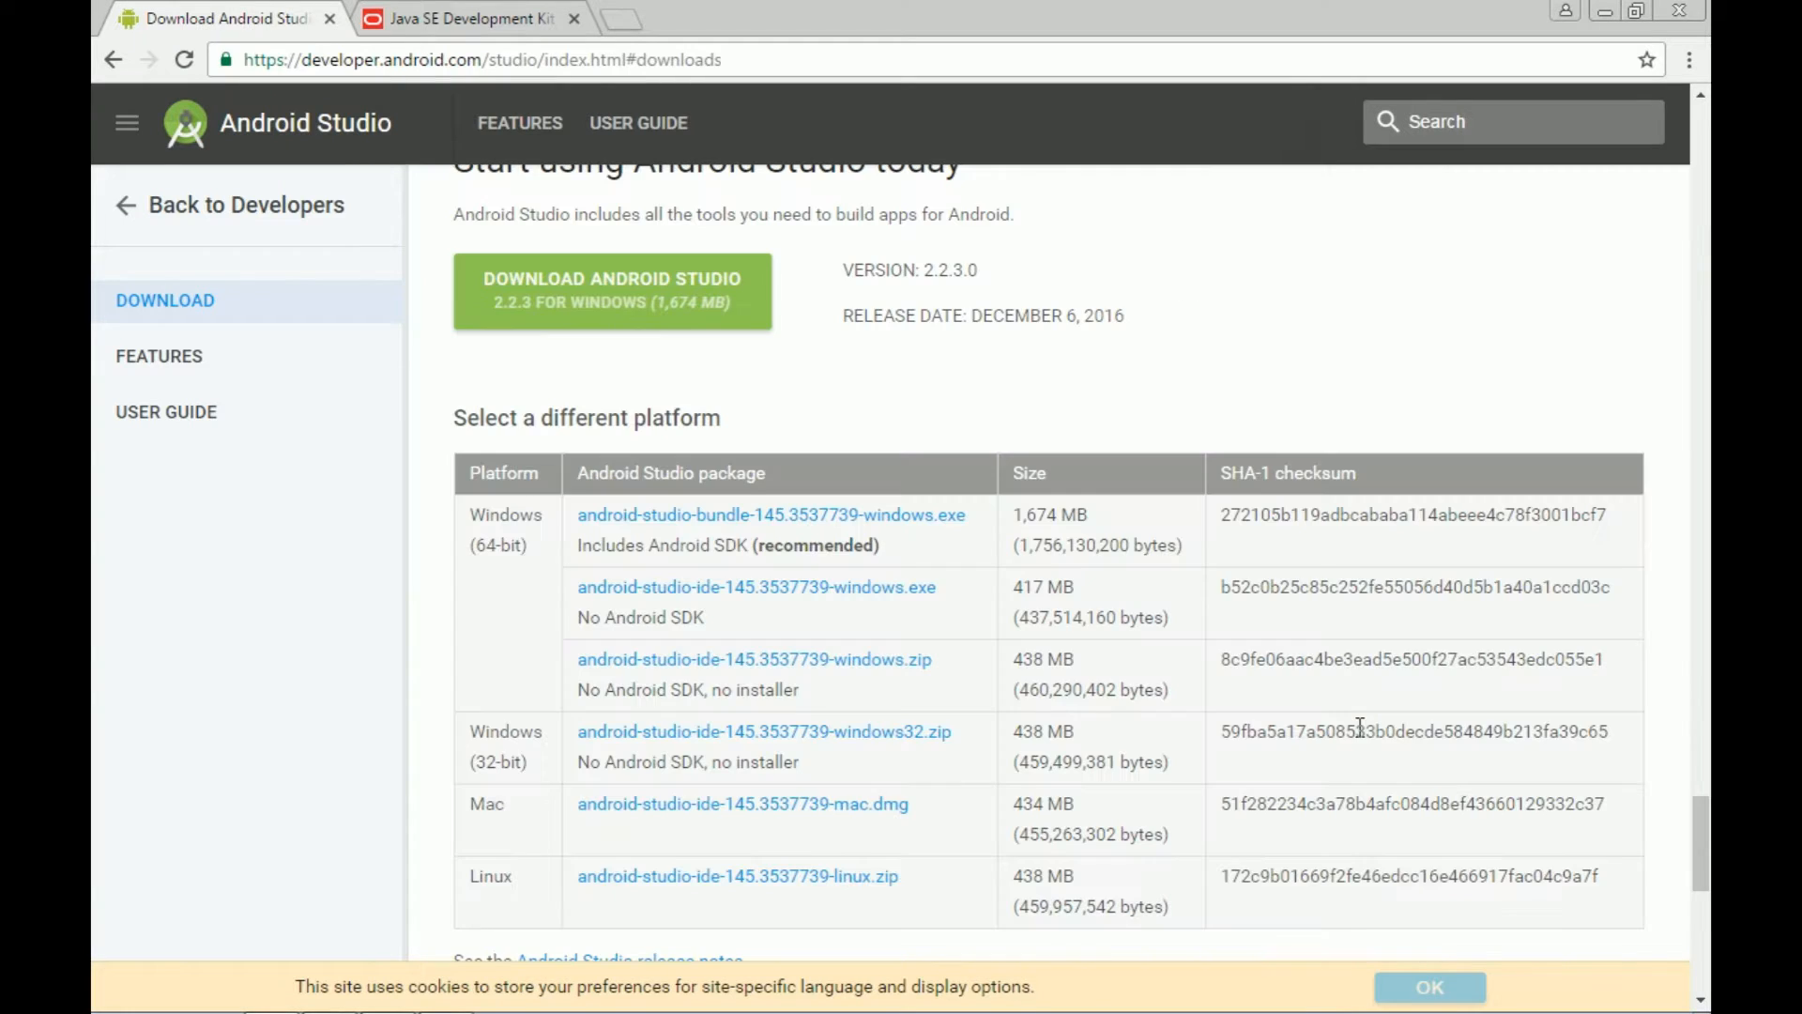
scroll(1032, 612, "down", 1)
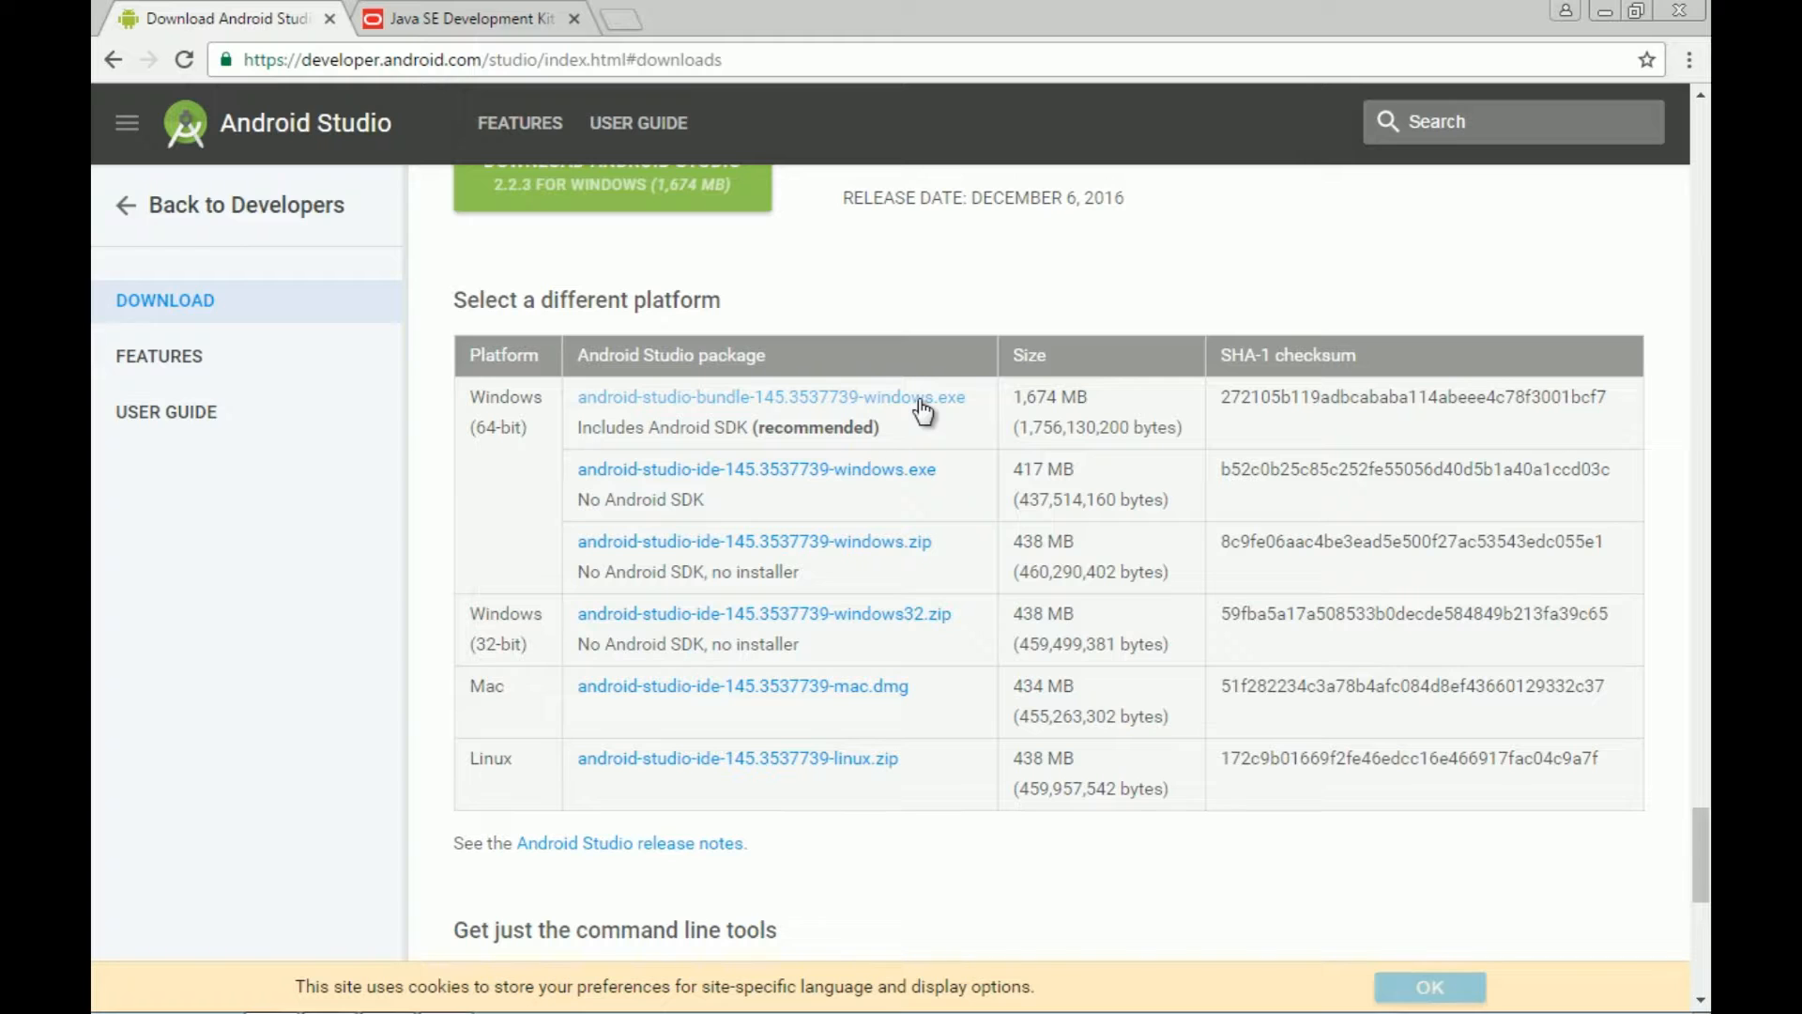
key("alt+Tab")
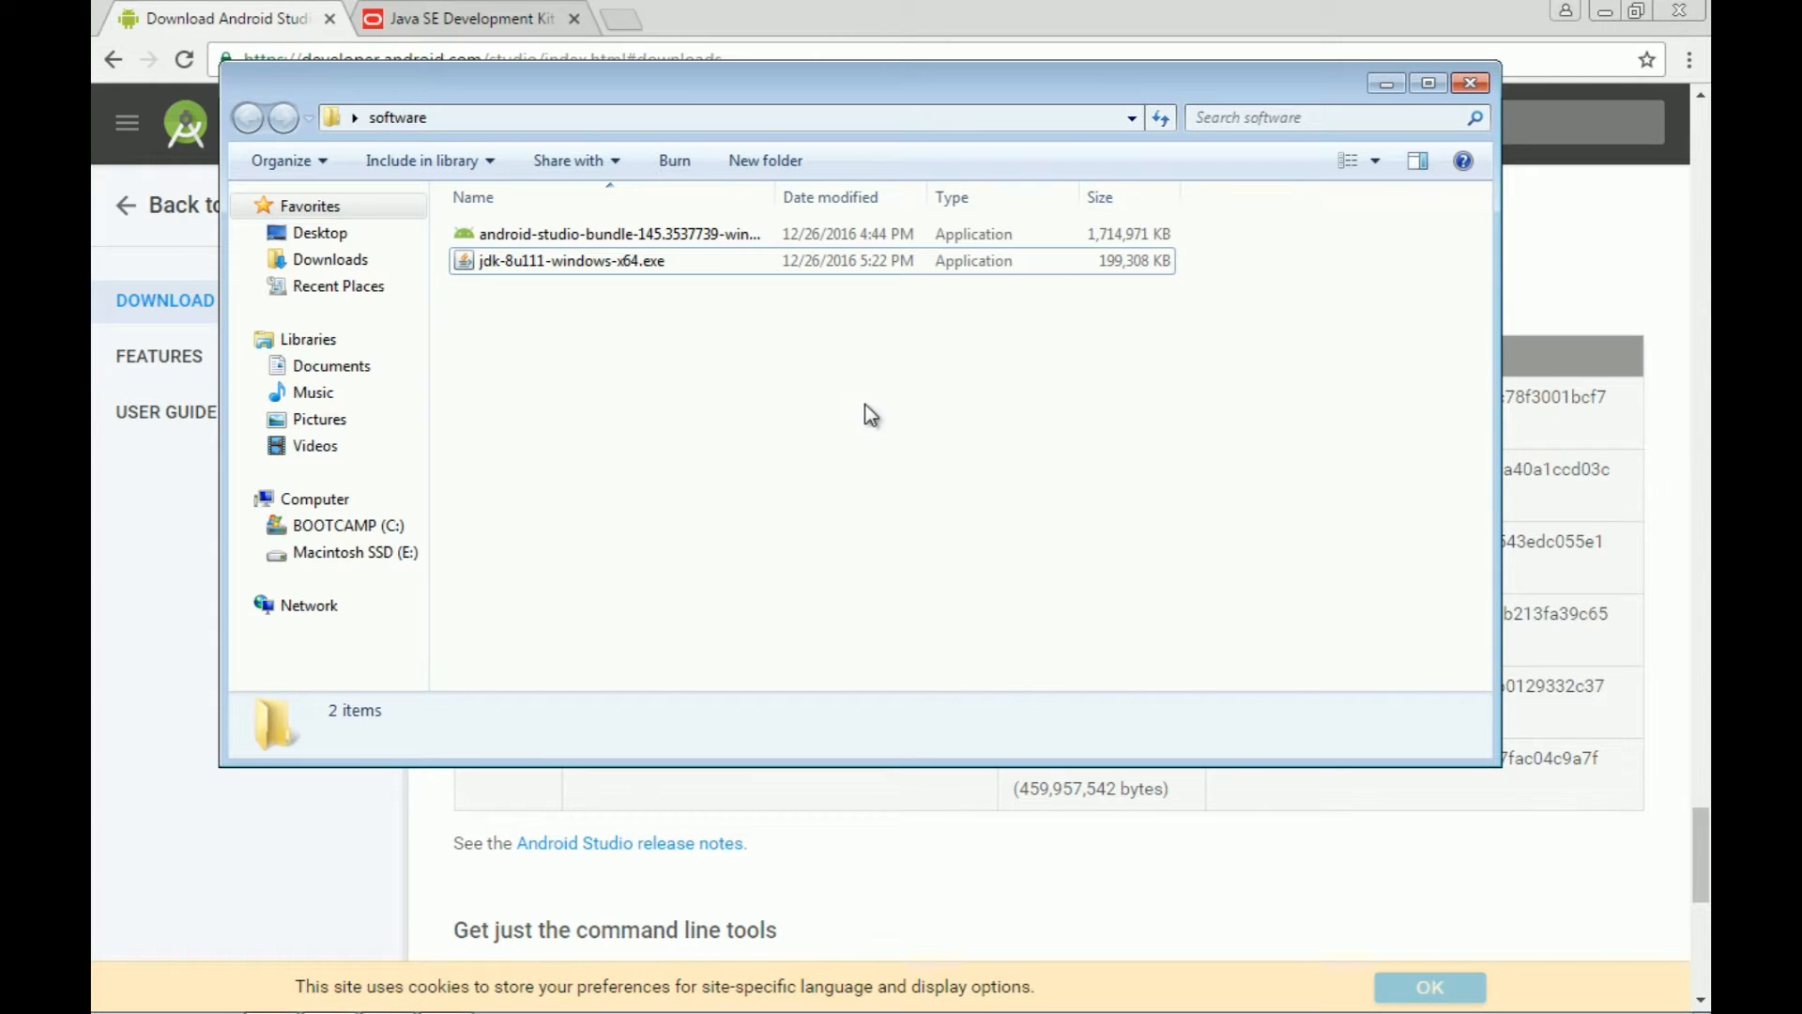
Step: Run the android-studio-bundle installer, allowing it through the security warning
double_click(593, 240)
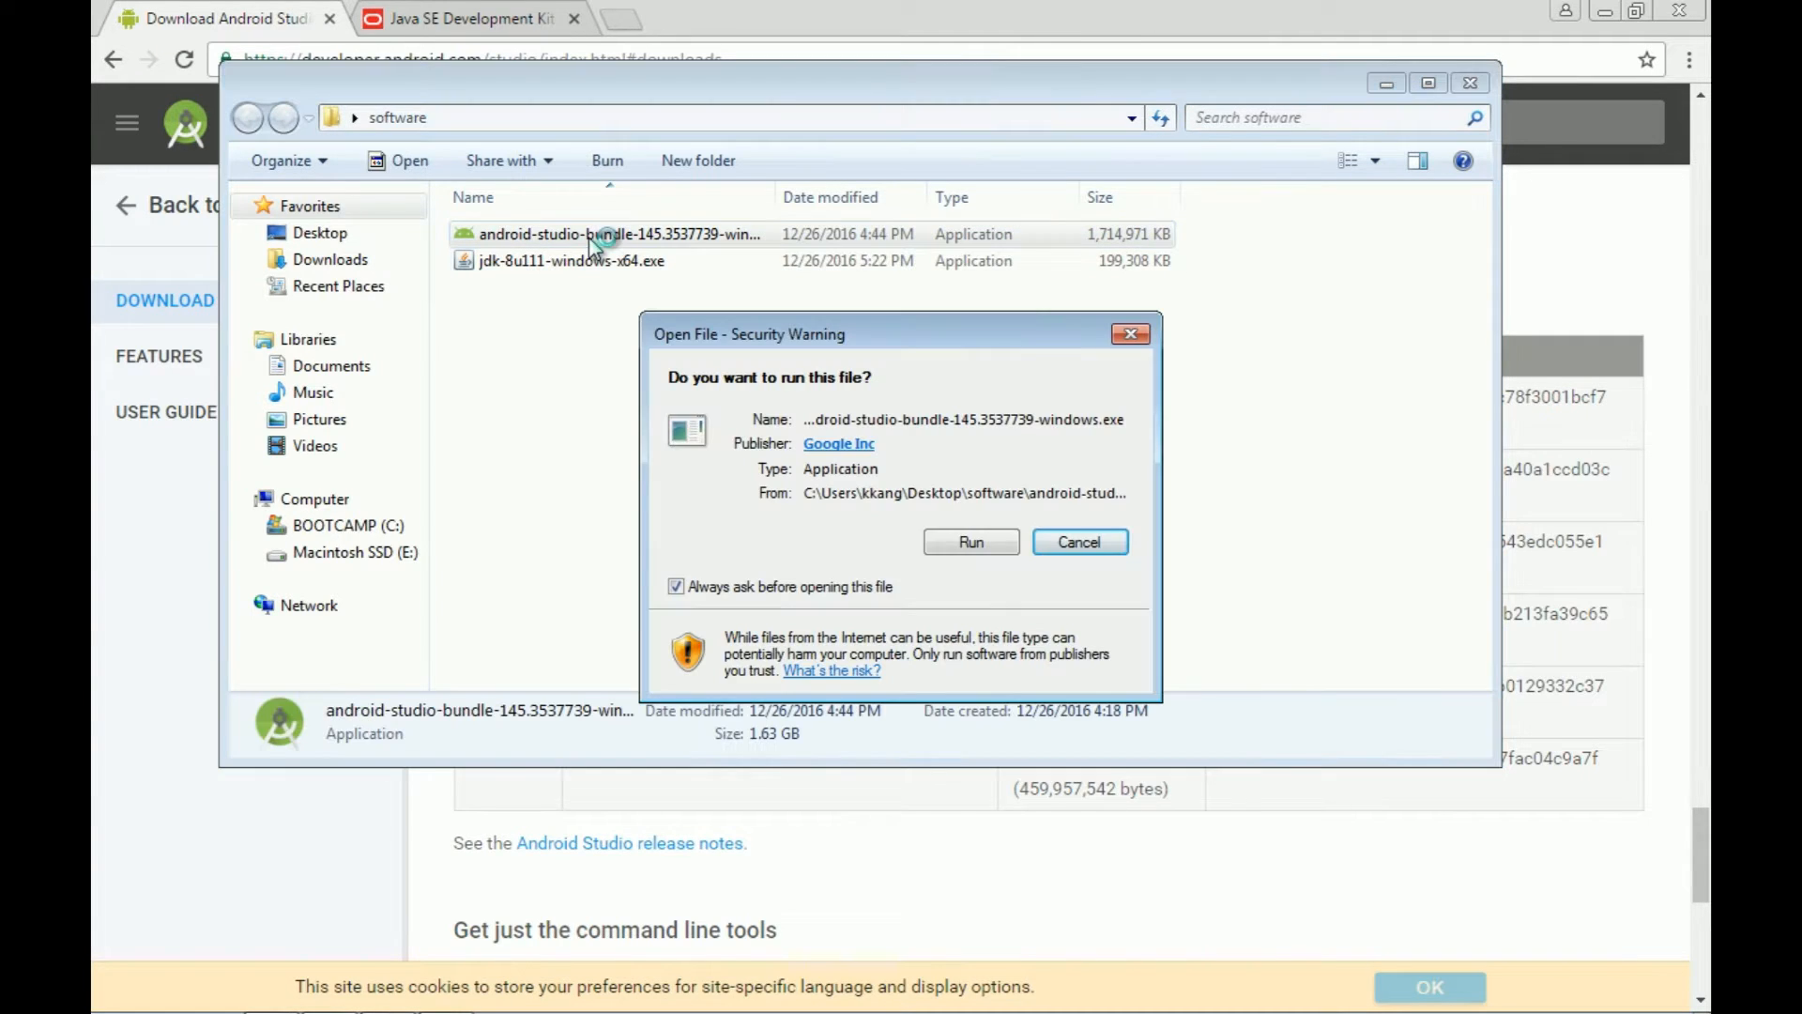
left_click(978, 544)
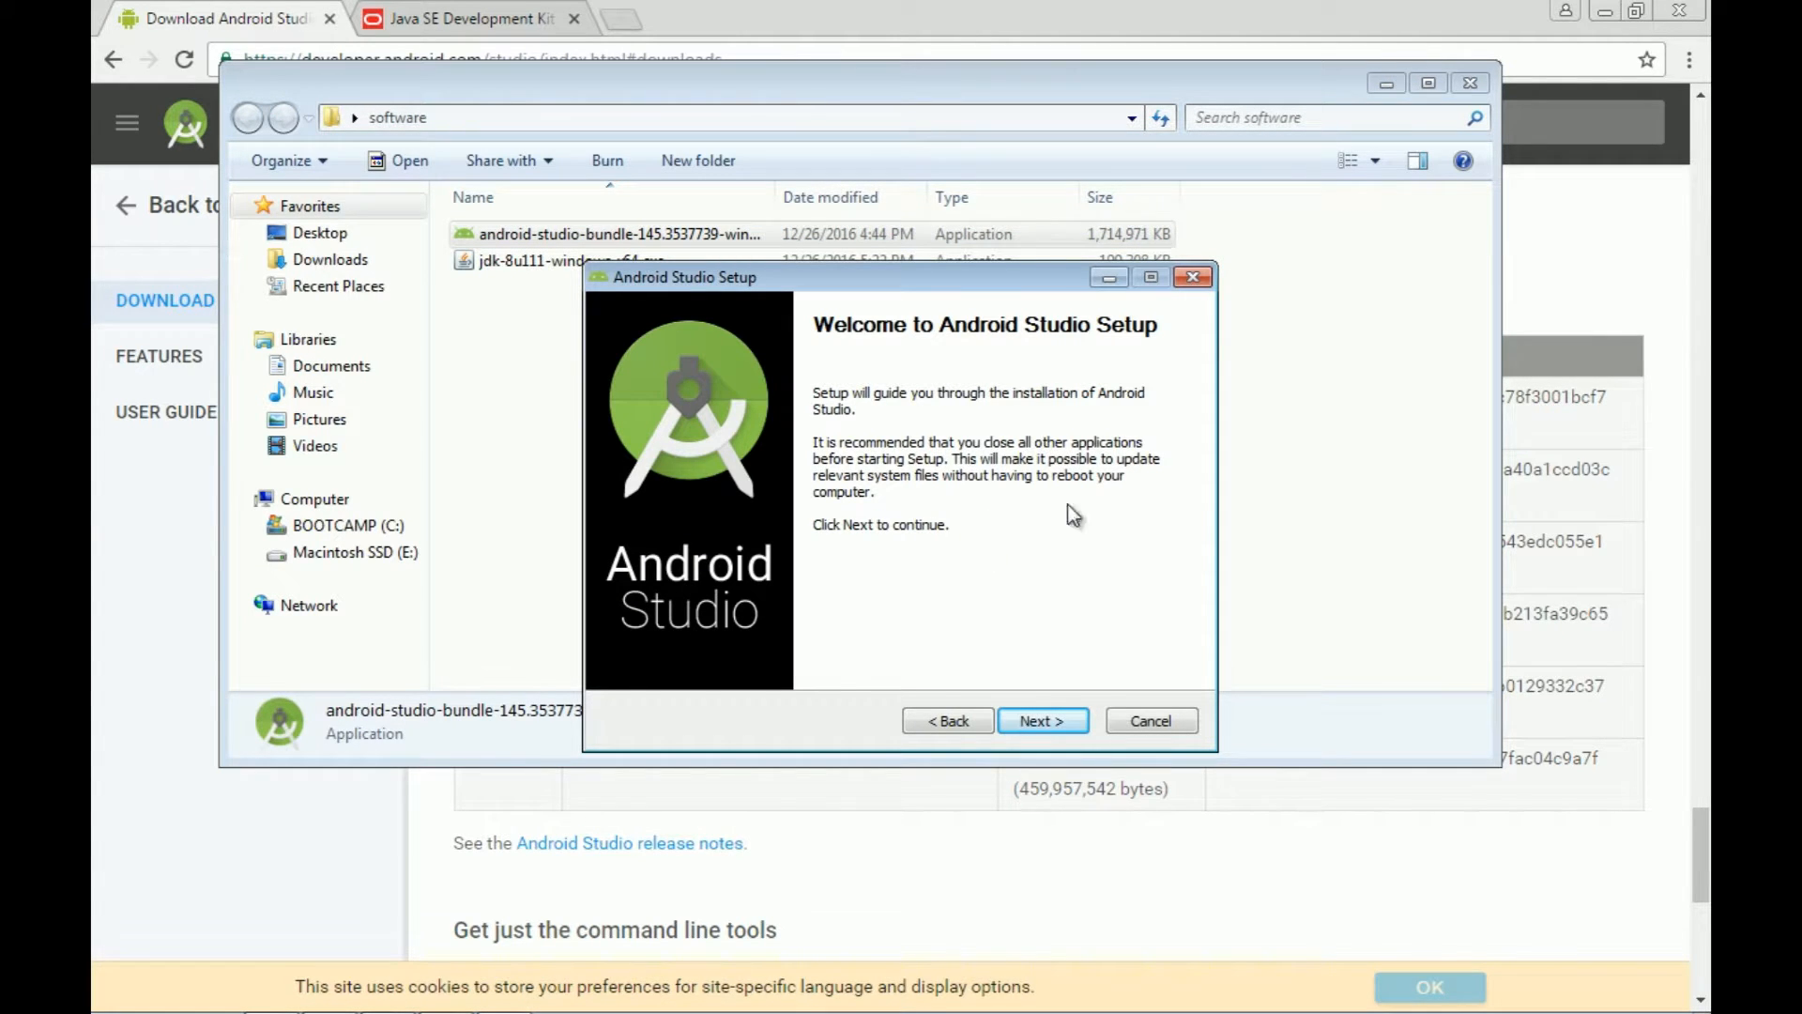
Step: Keep all three components selected and accept the Android SDK license agreement
left_click(1036, 720)
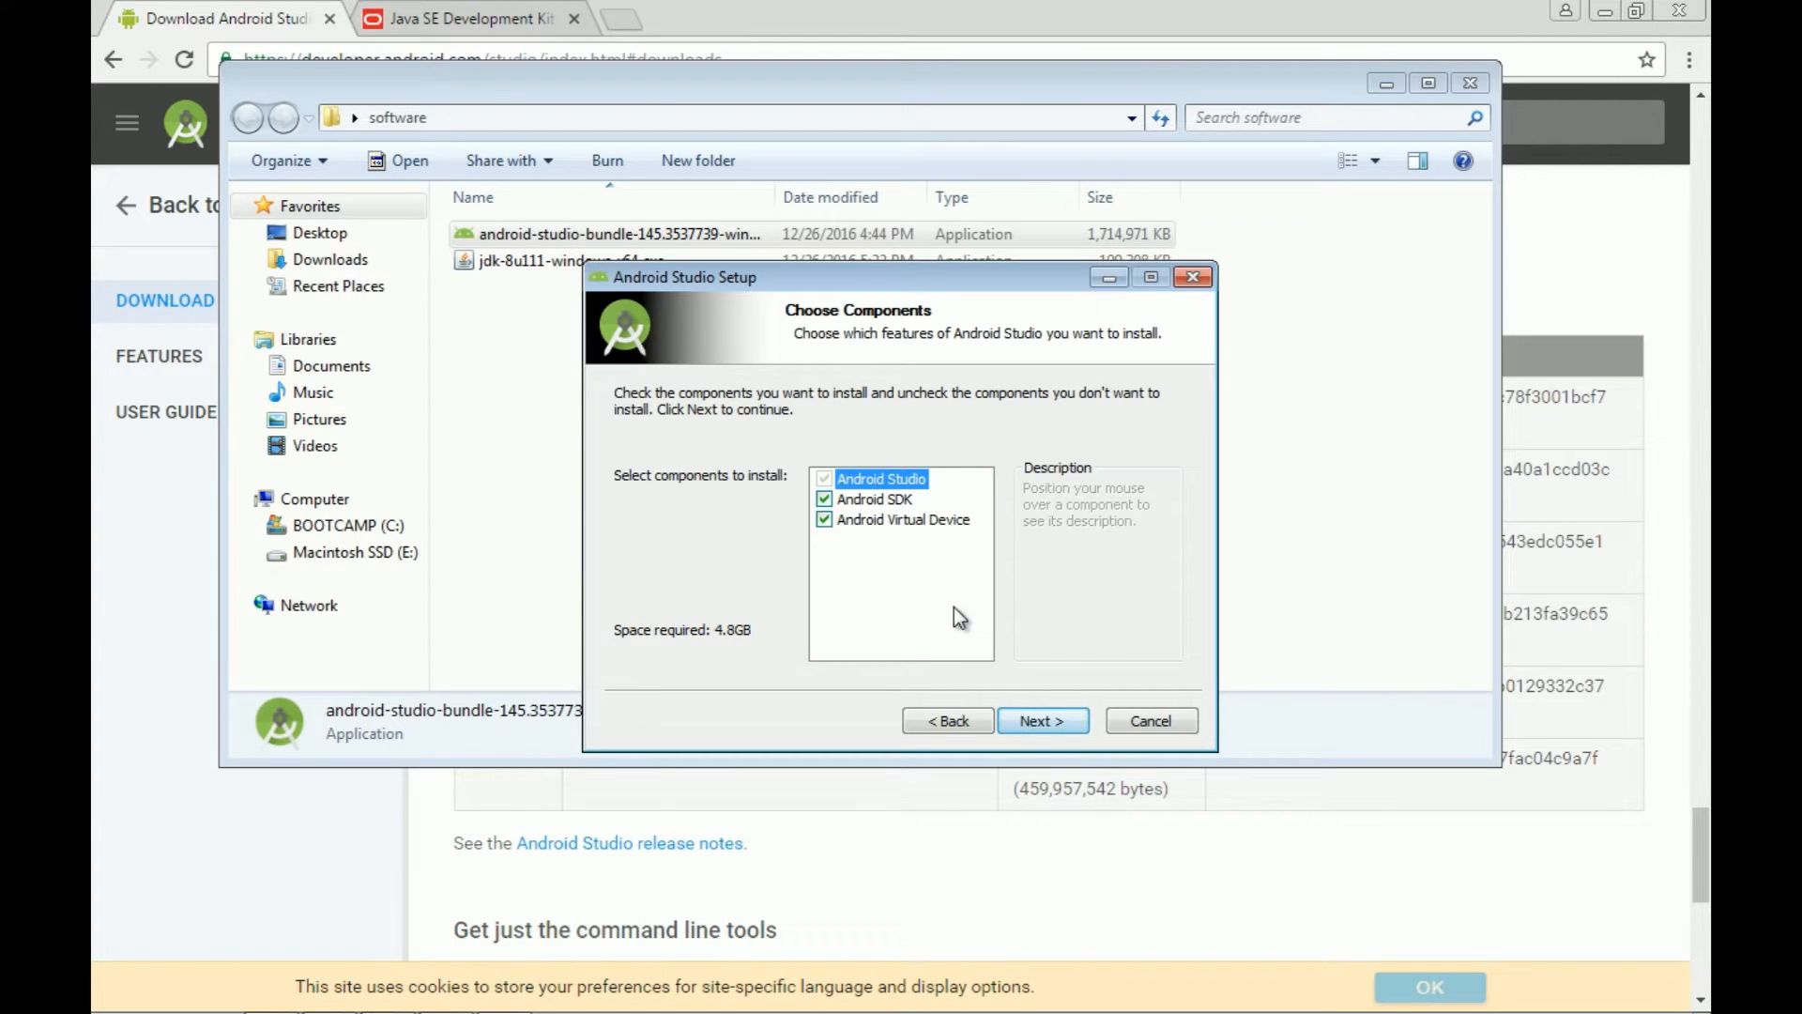
mouse_move(870, 483)
left_click(1026, 725)
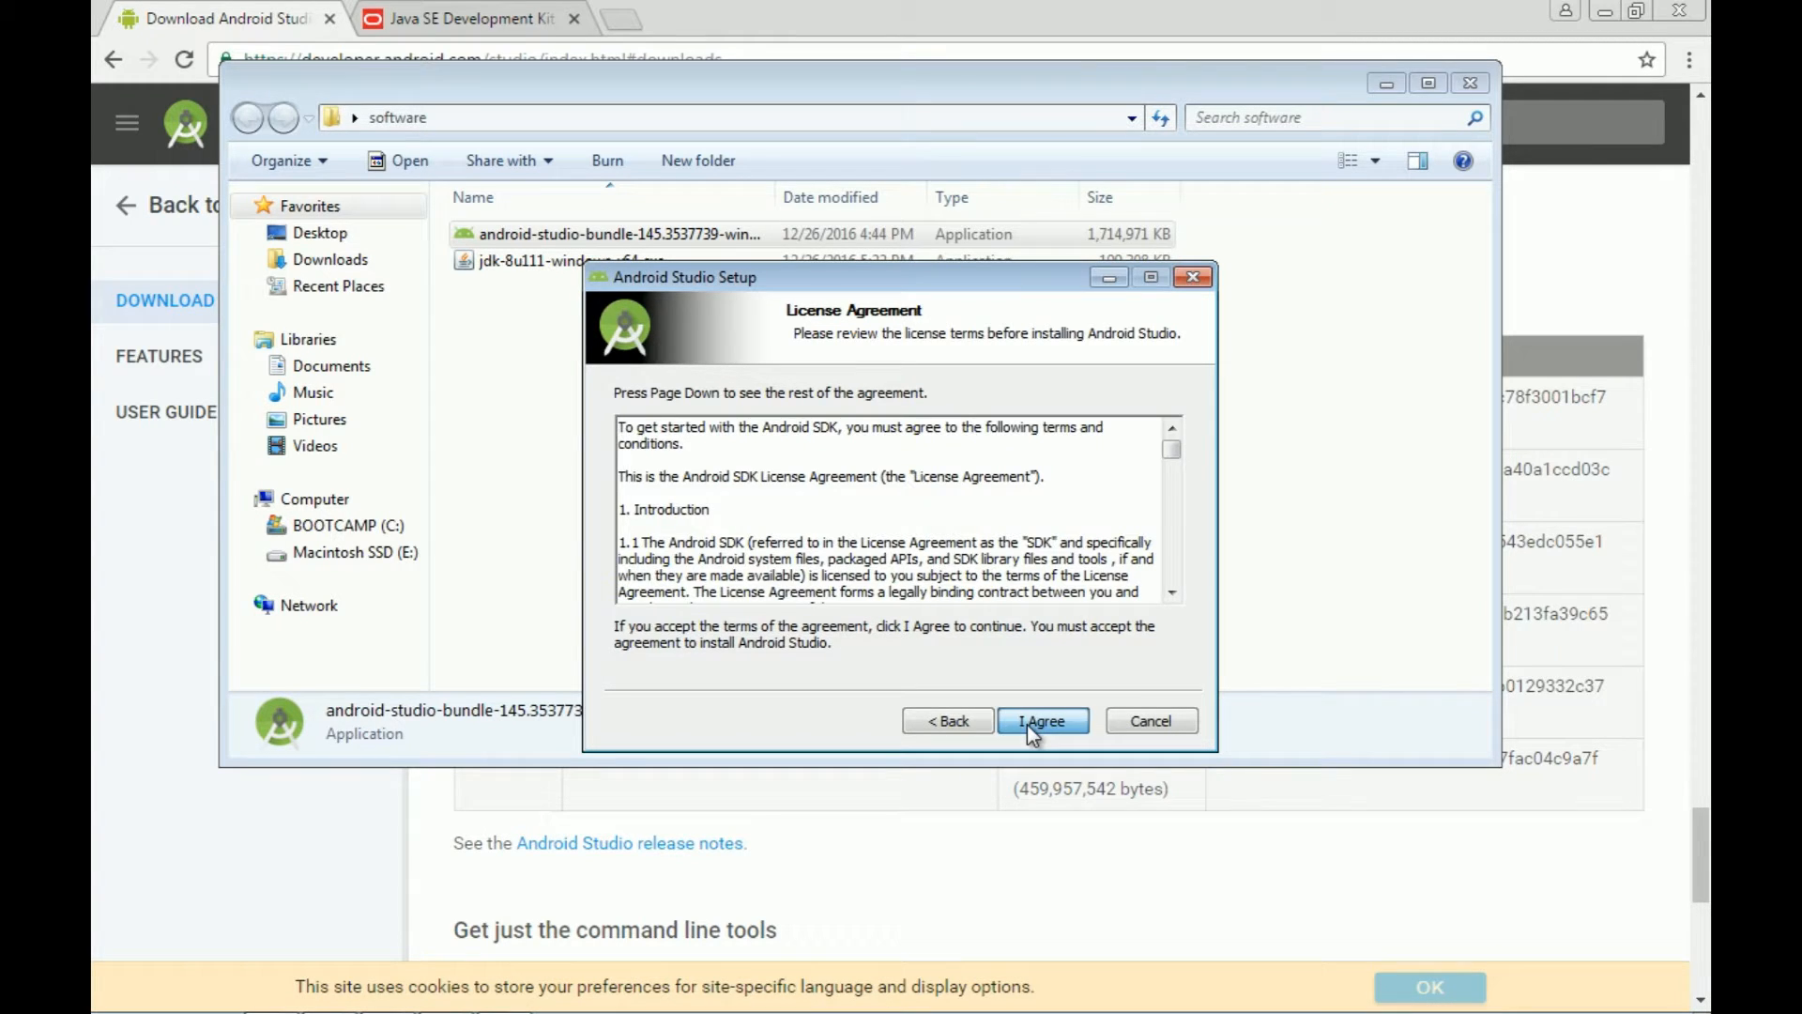
left_click(1027, 724)
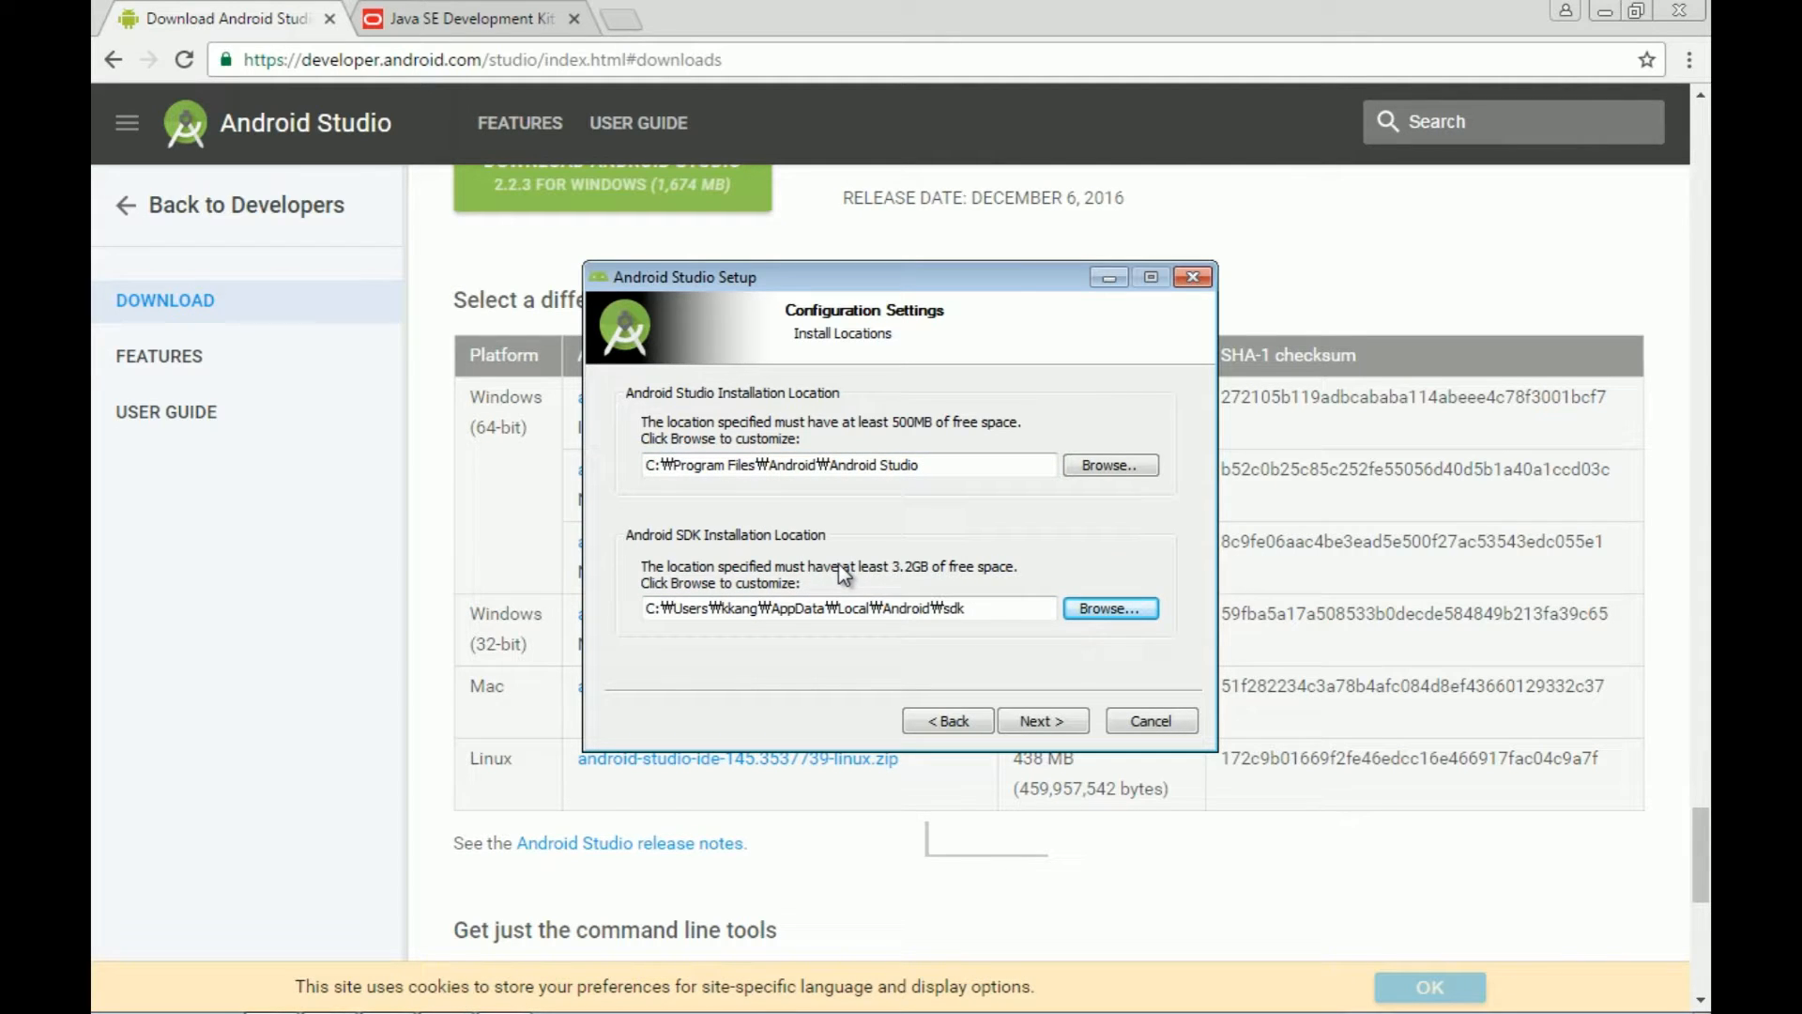
Step: Create a new Android folder on the C: drive as the SDK install location
left_click(1096, 610)
left_click_drag(976, 332, 1051, 195)
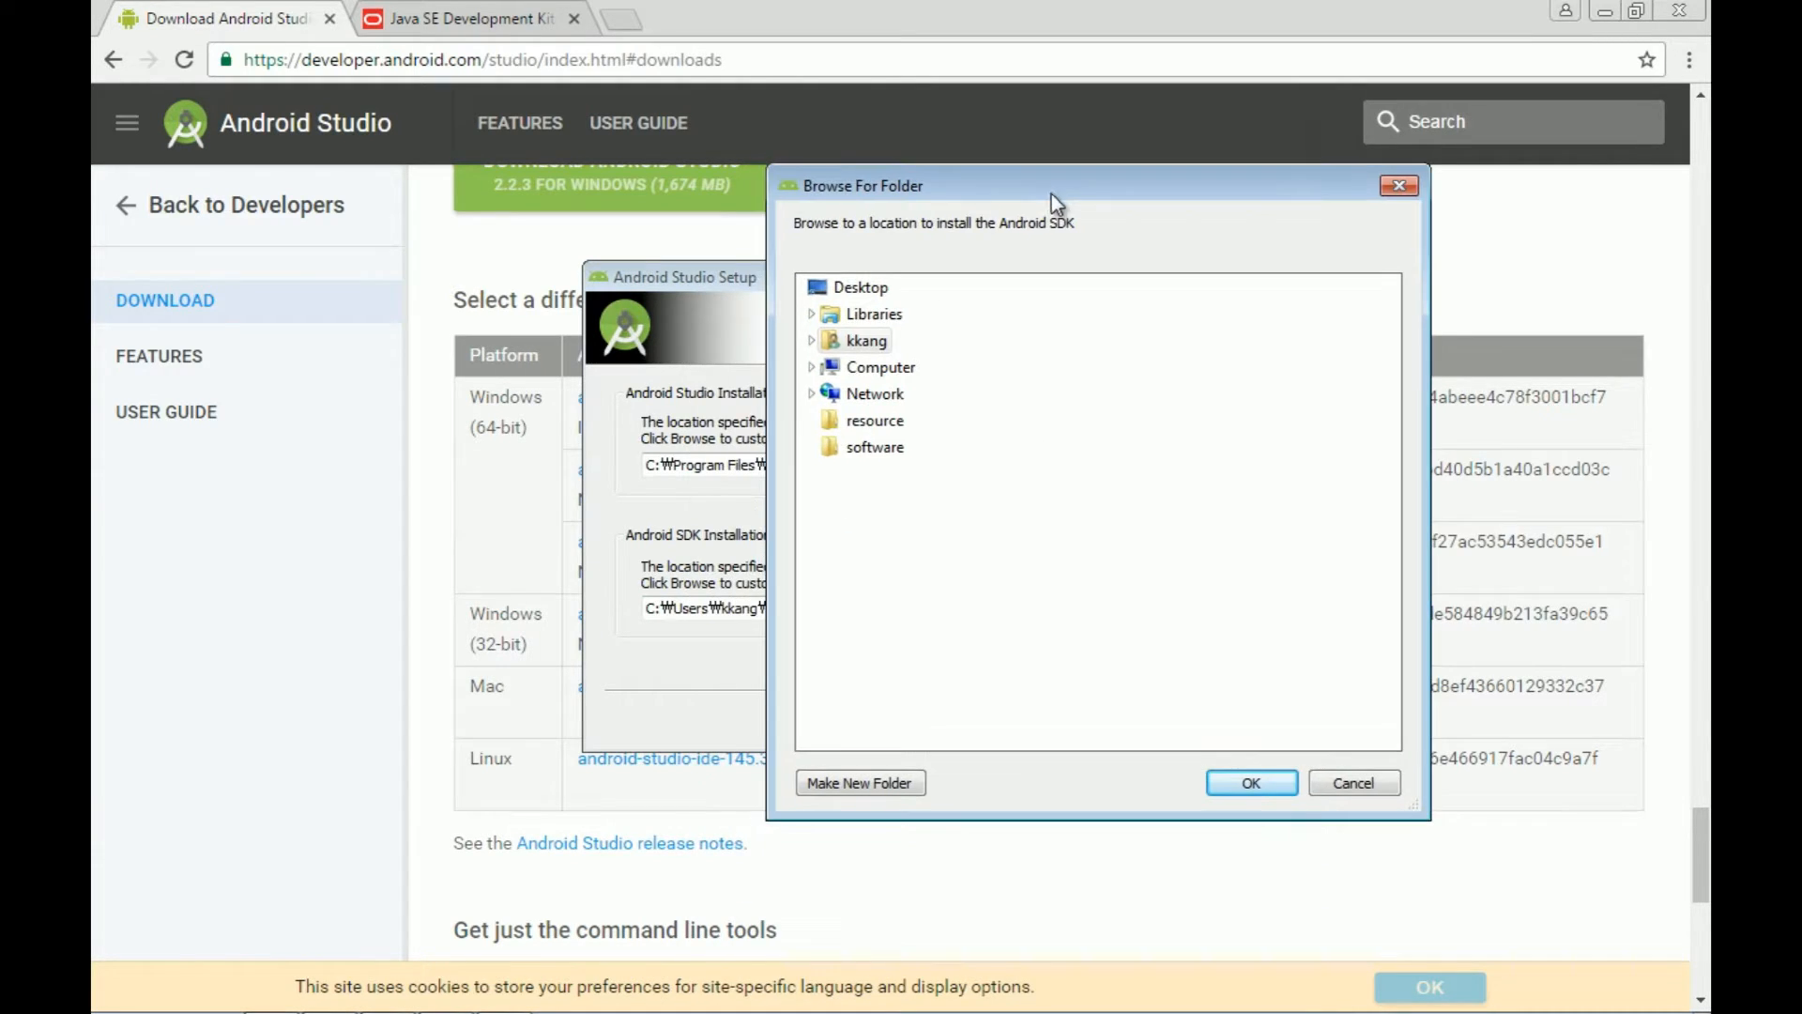
left_click(812, 368)
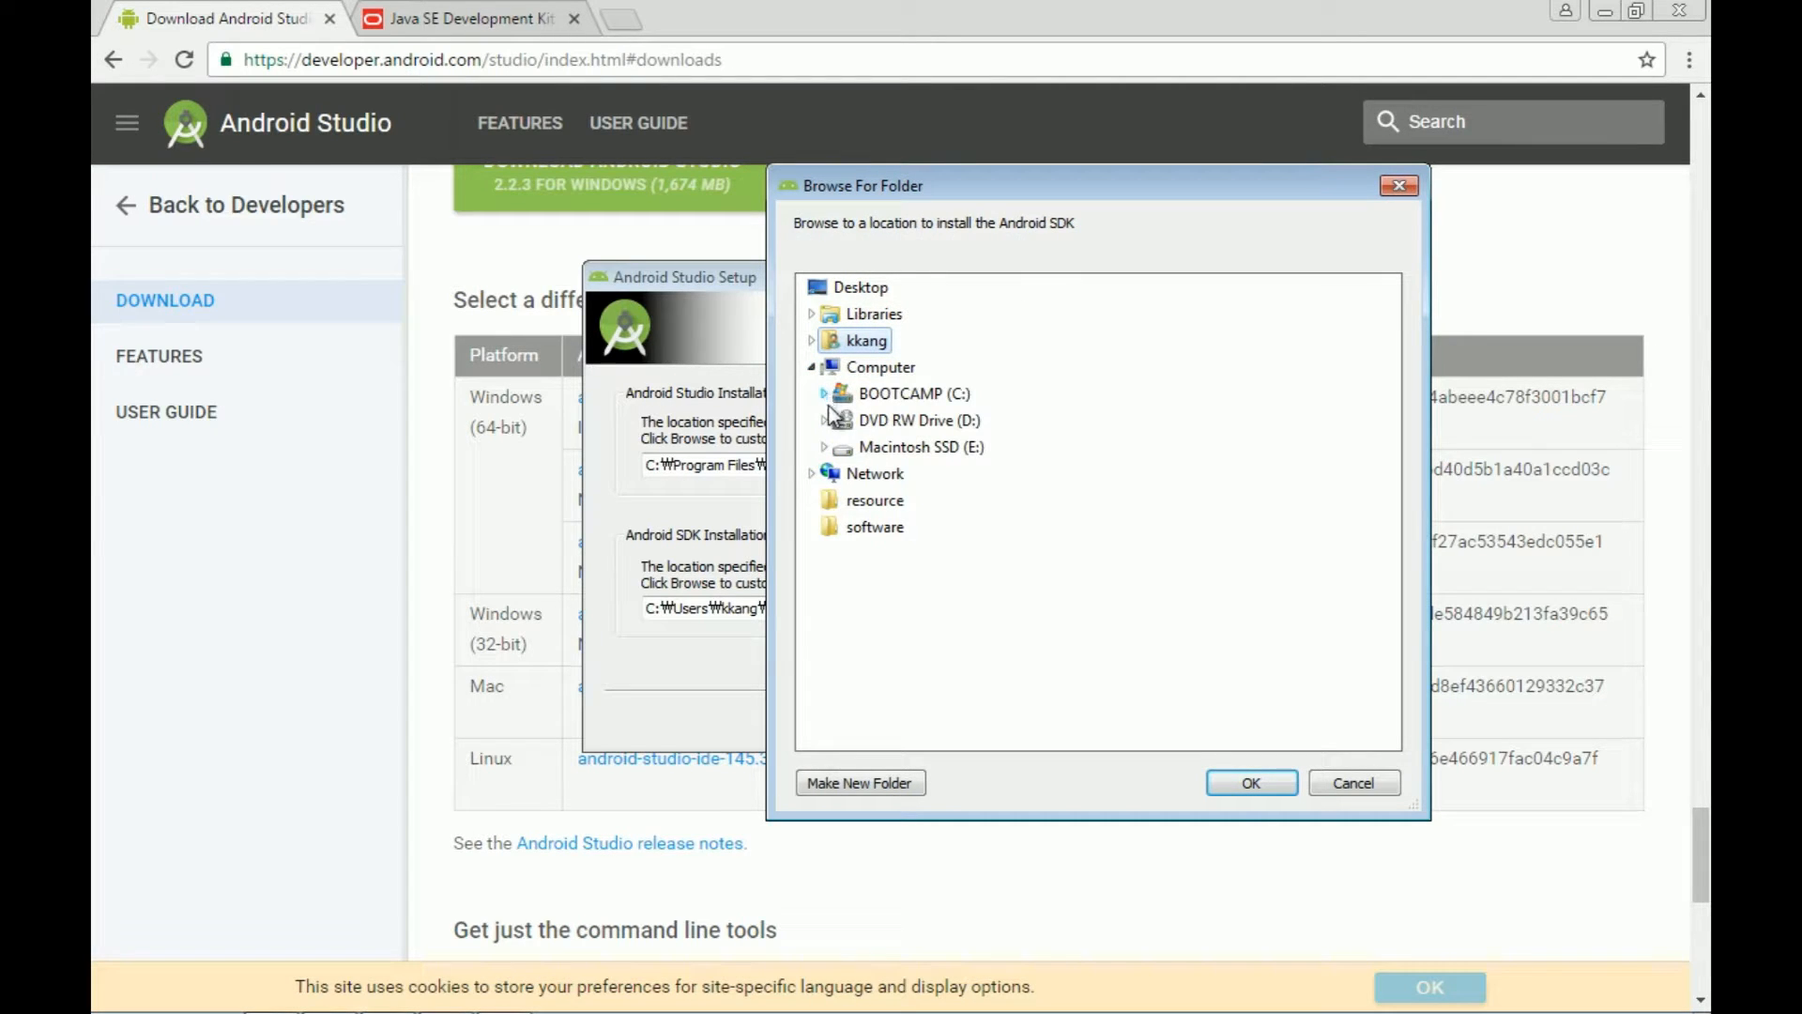
left_click(826, 398)
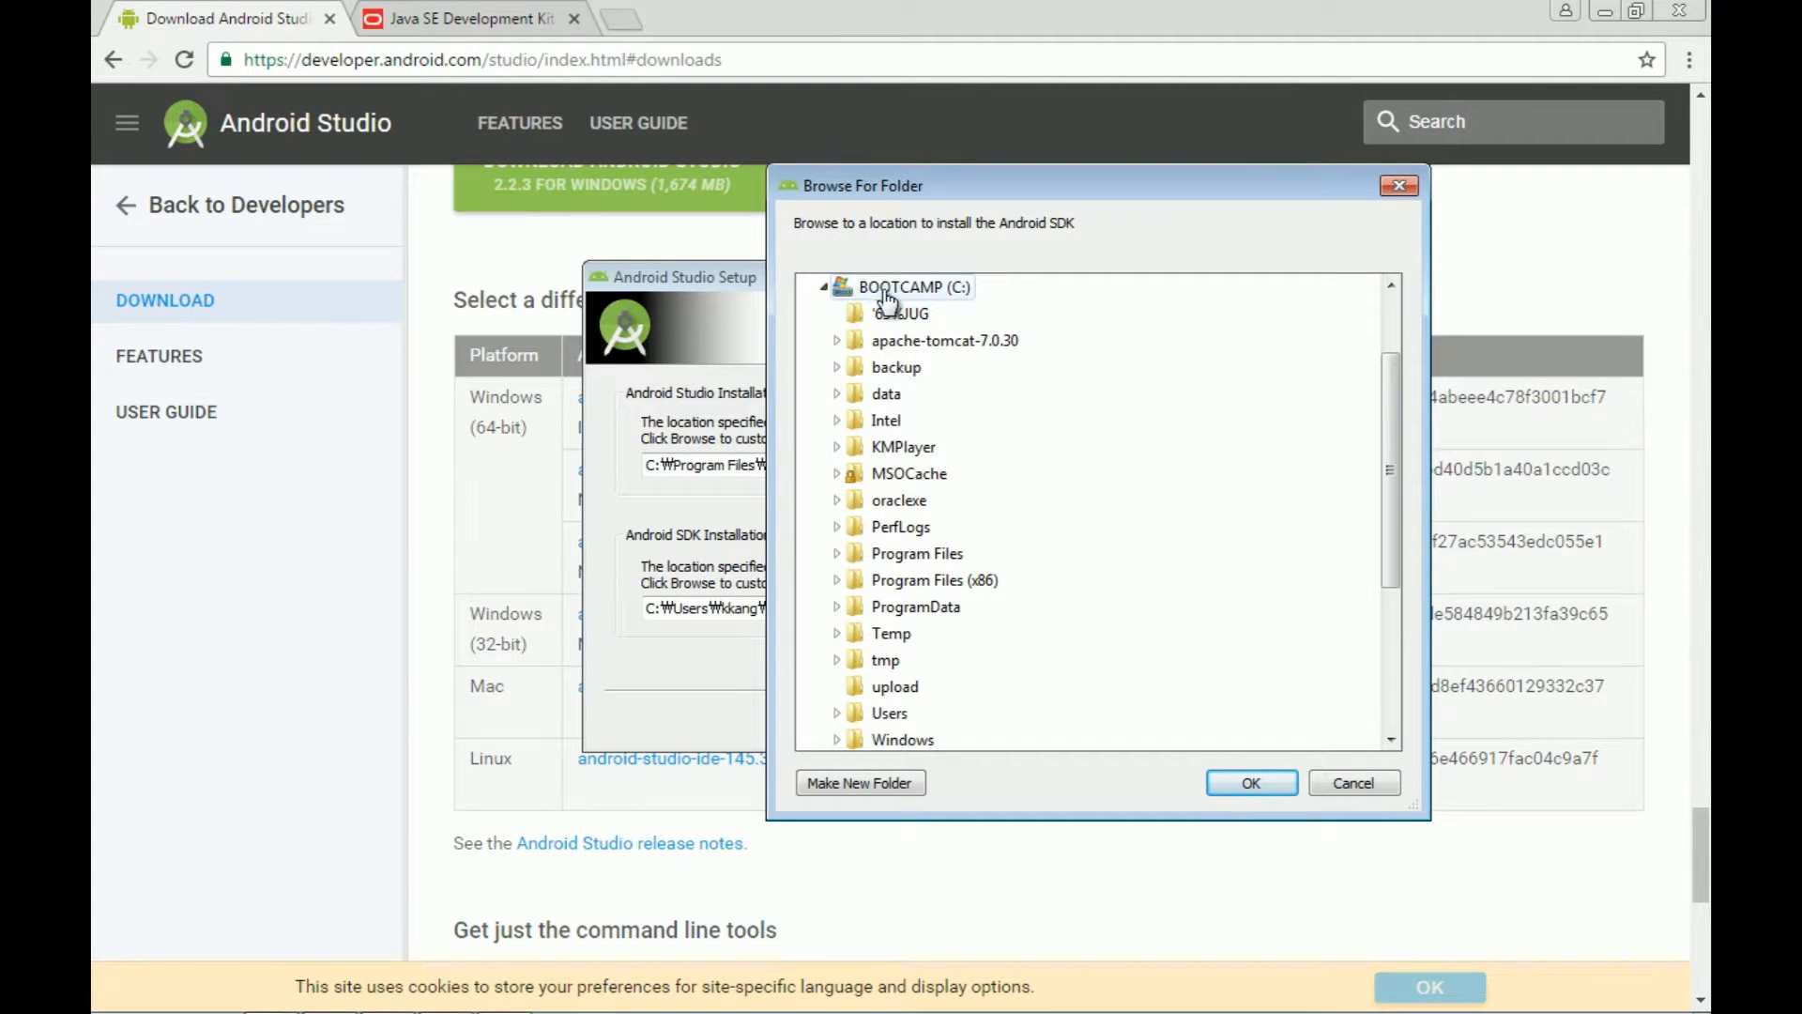
left_click(847, 781)
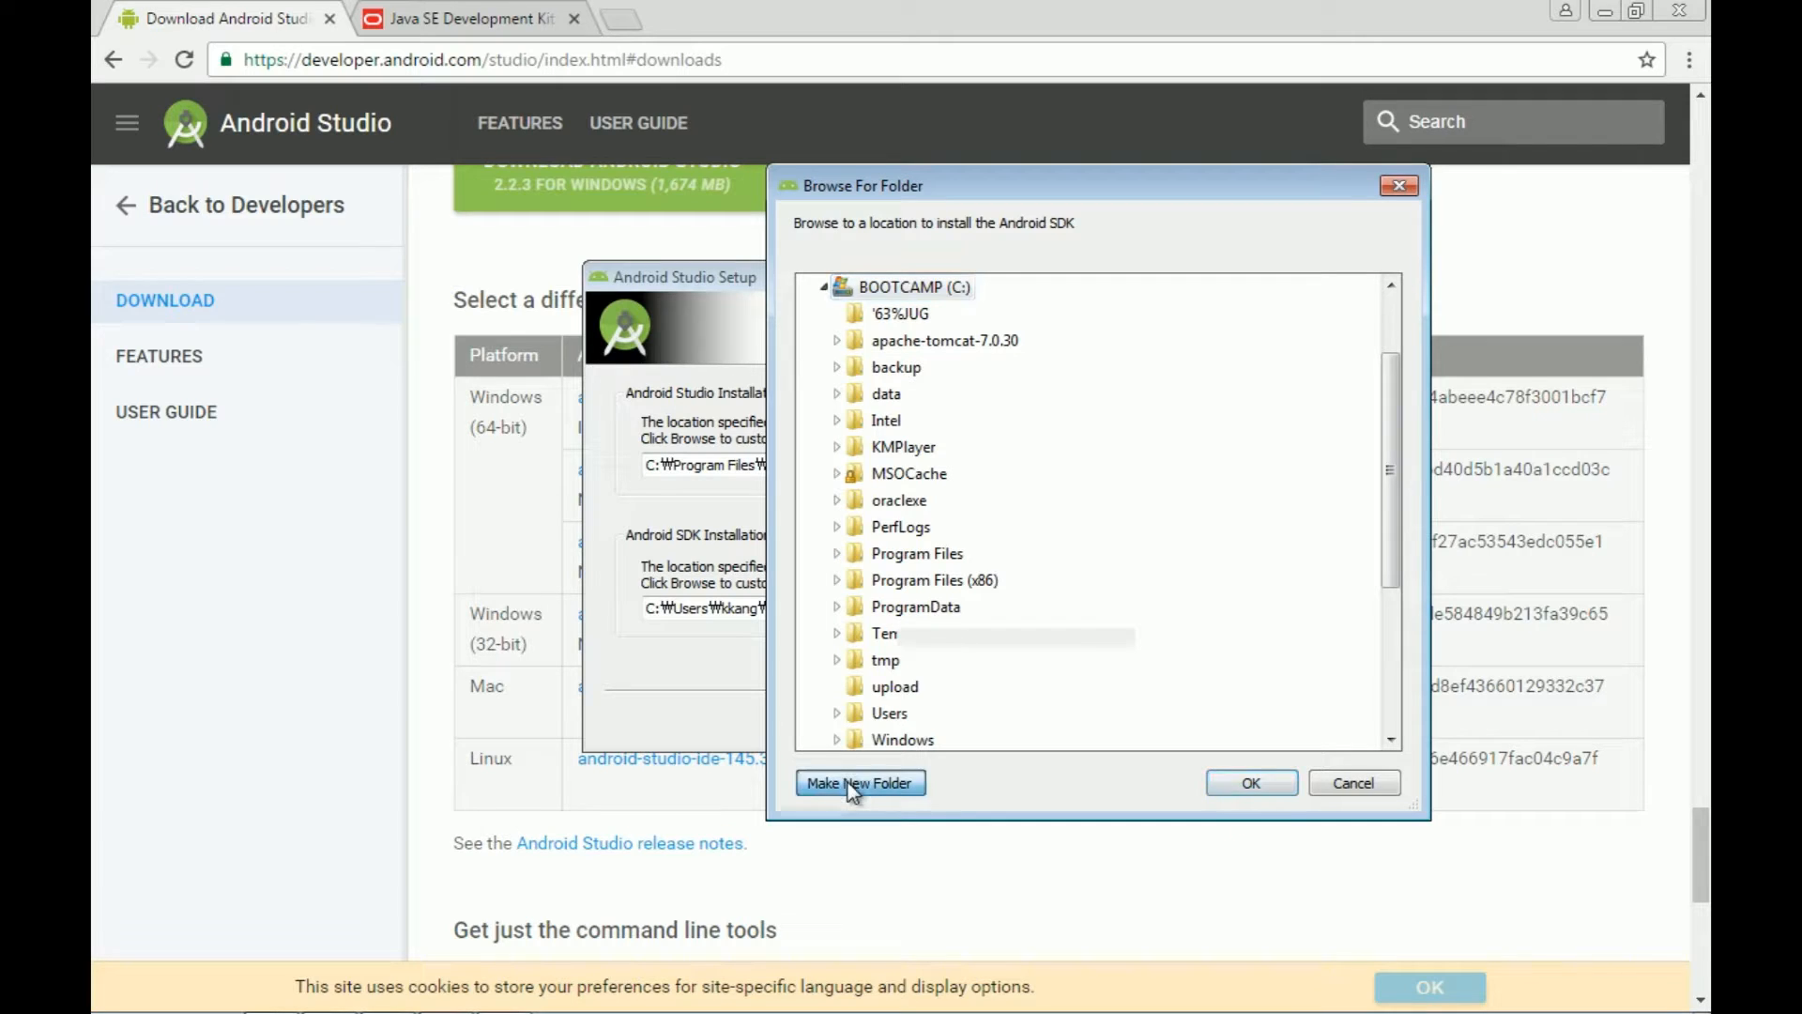
type("Android")
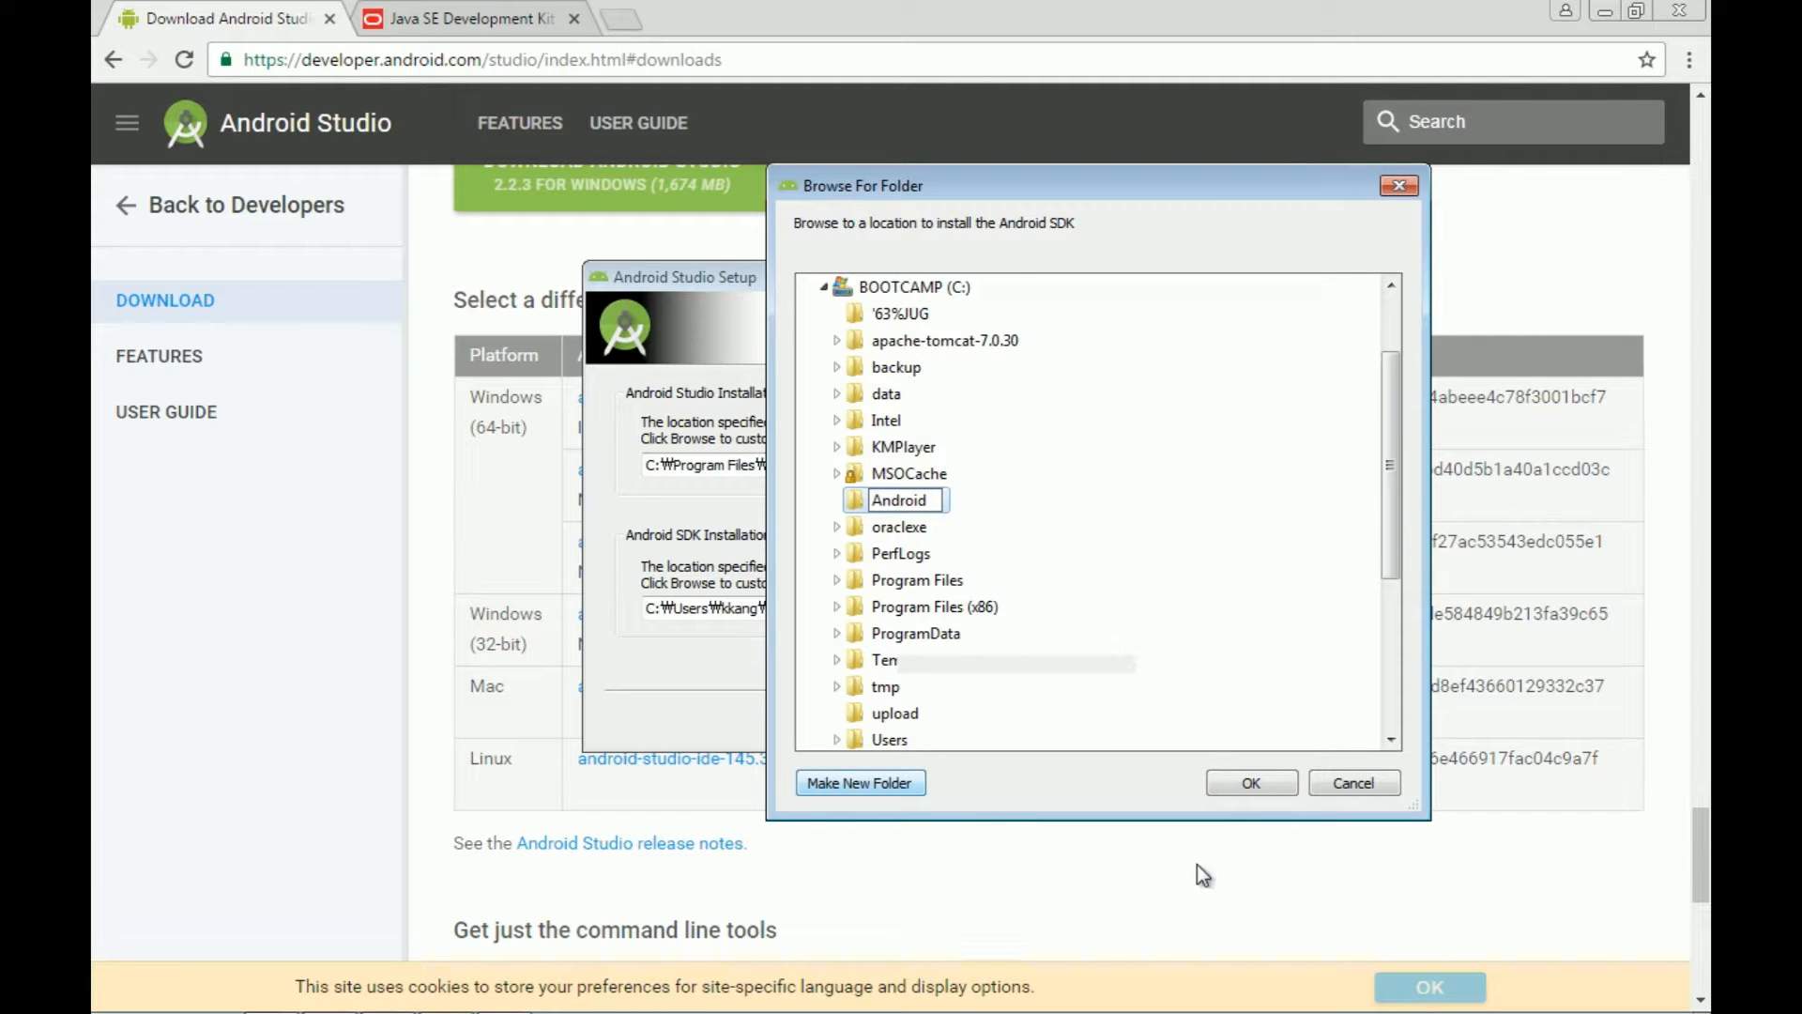
left_click(1251, 783)
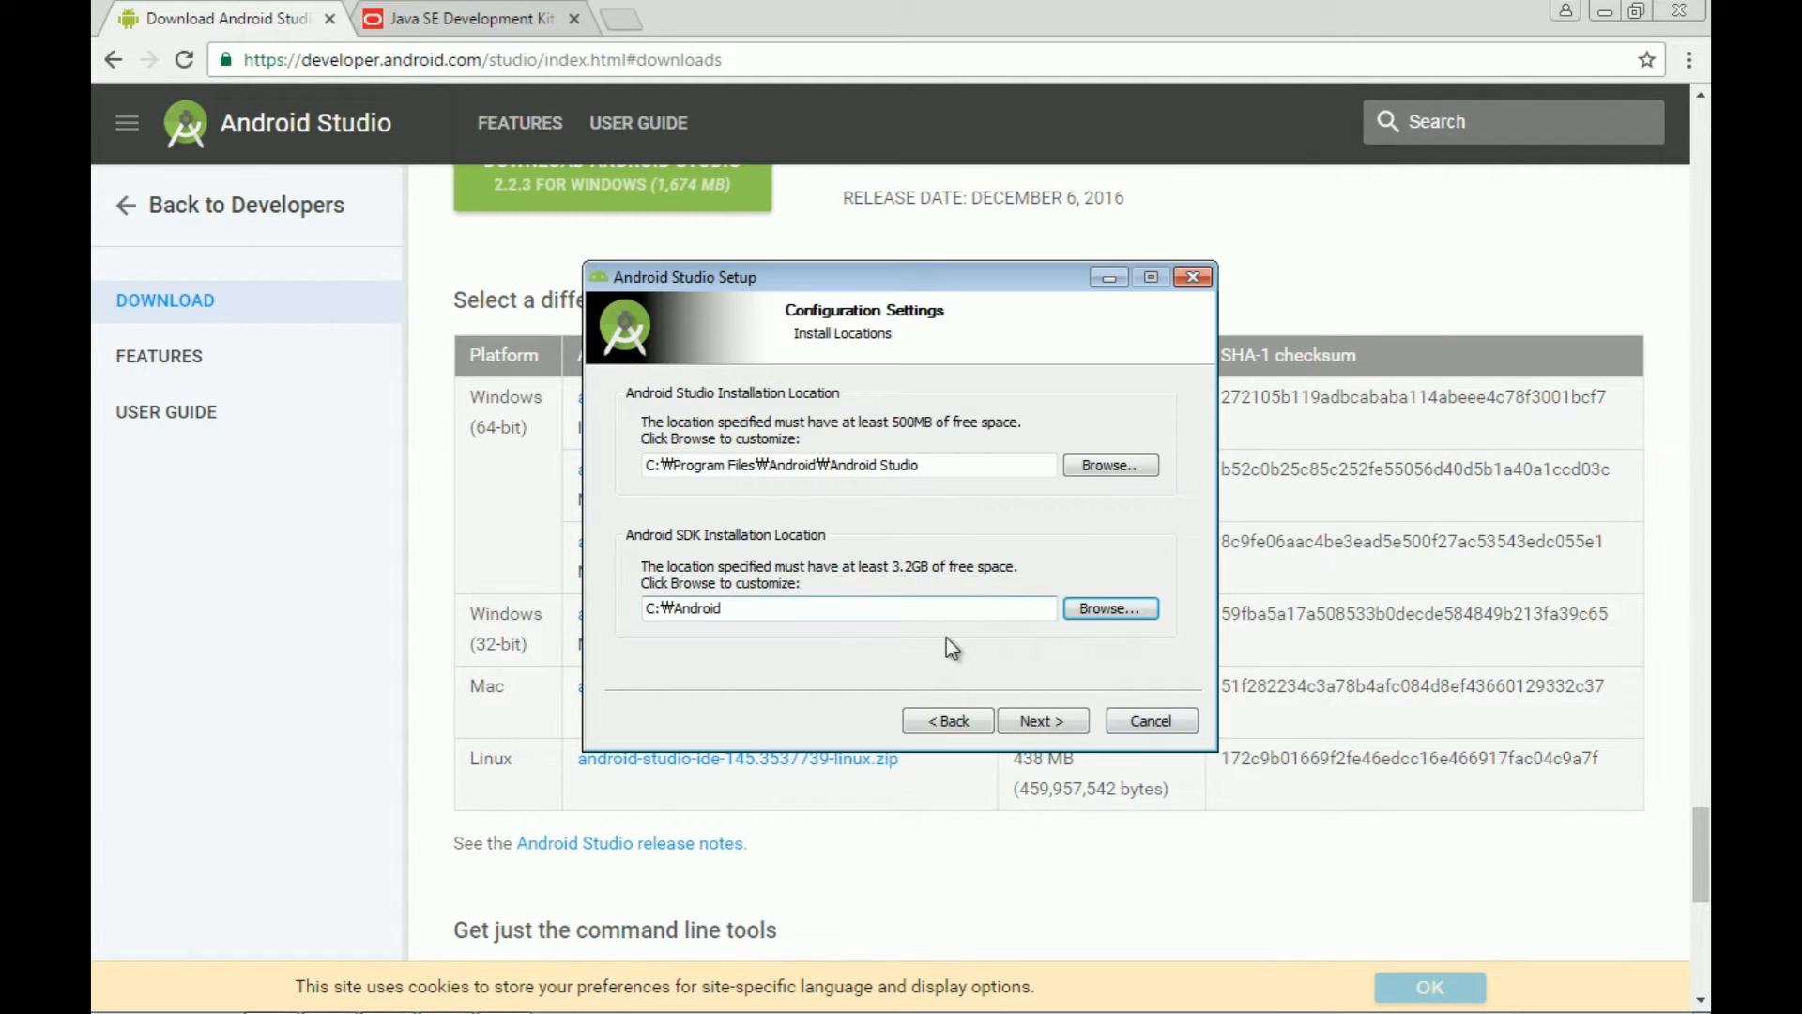
Step: Add an sdk subfolder so the SDK installs to C:\Android\sdk, then continue
left_click(794, 612)
left_click(1098, 608)
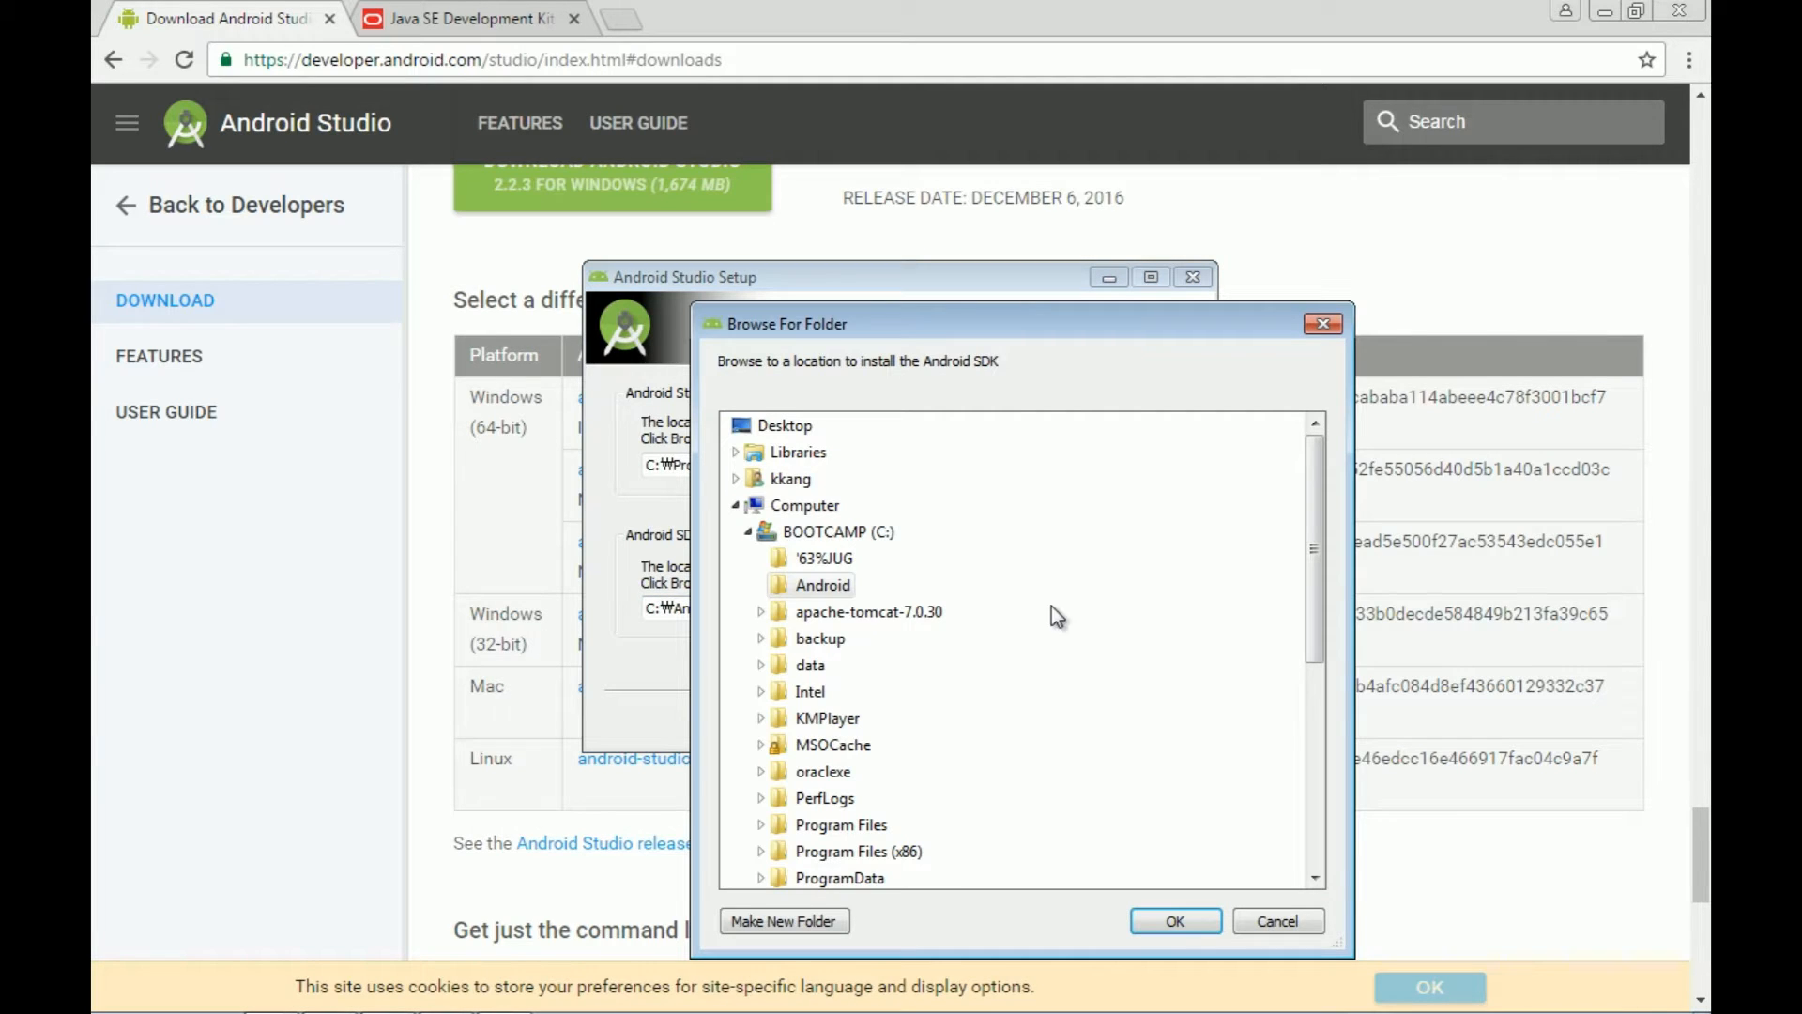
left_click(798, 921)
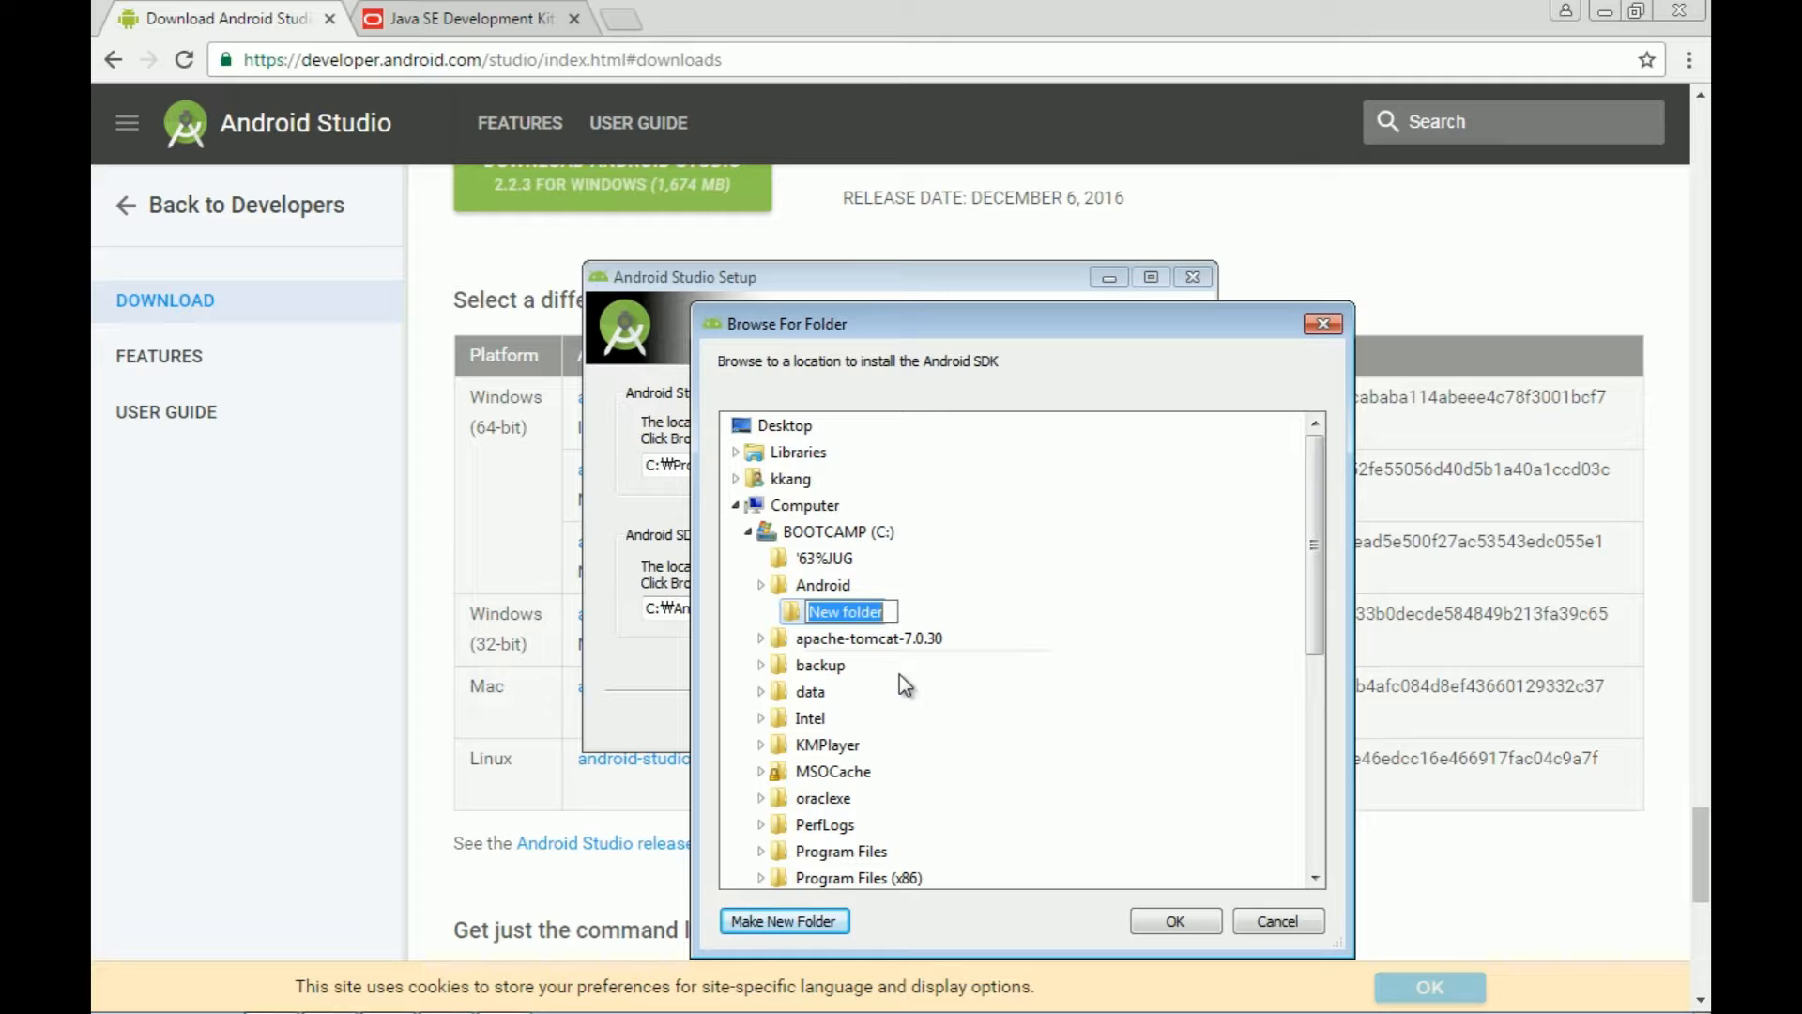
type("sdk")
left_click(1191, 922)
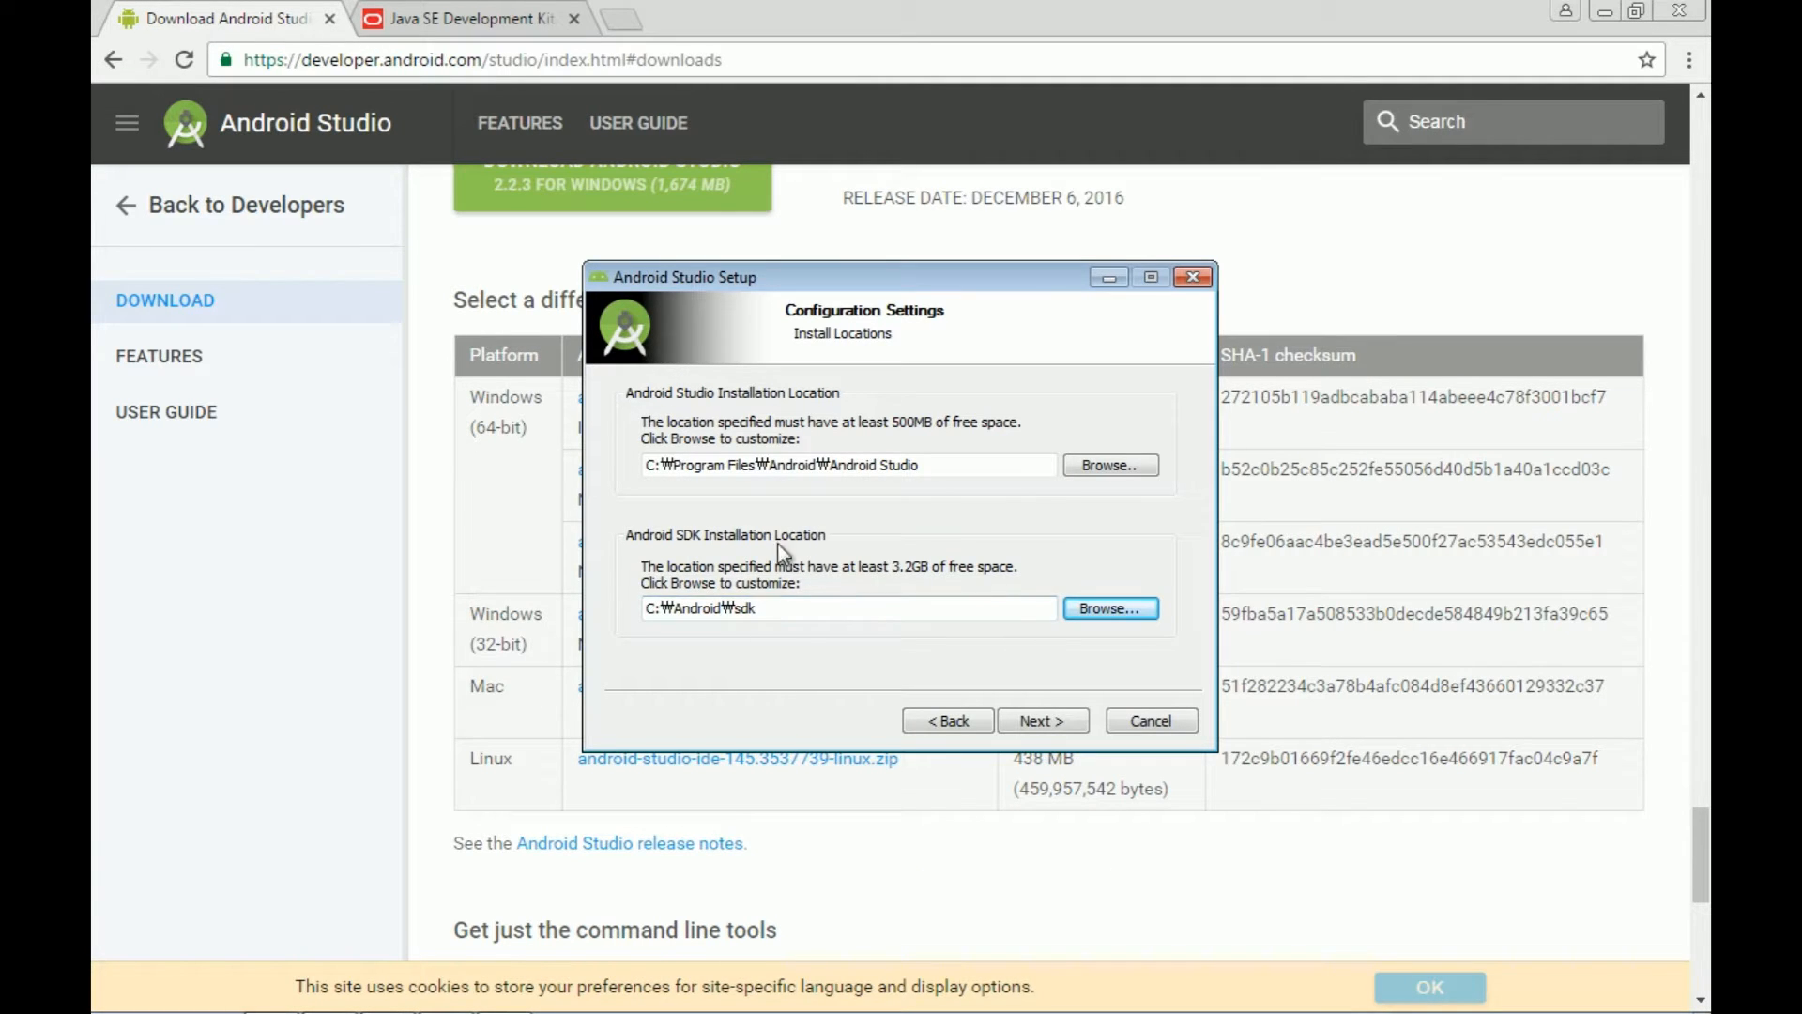
left_click(1036, 720)
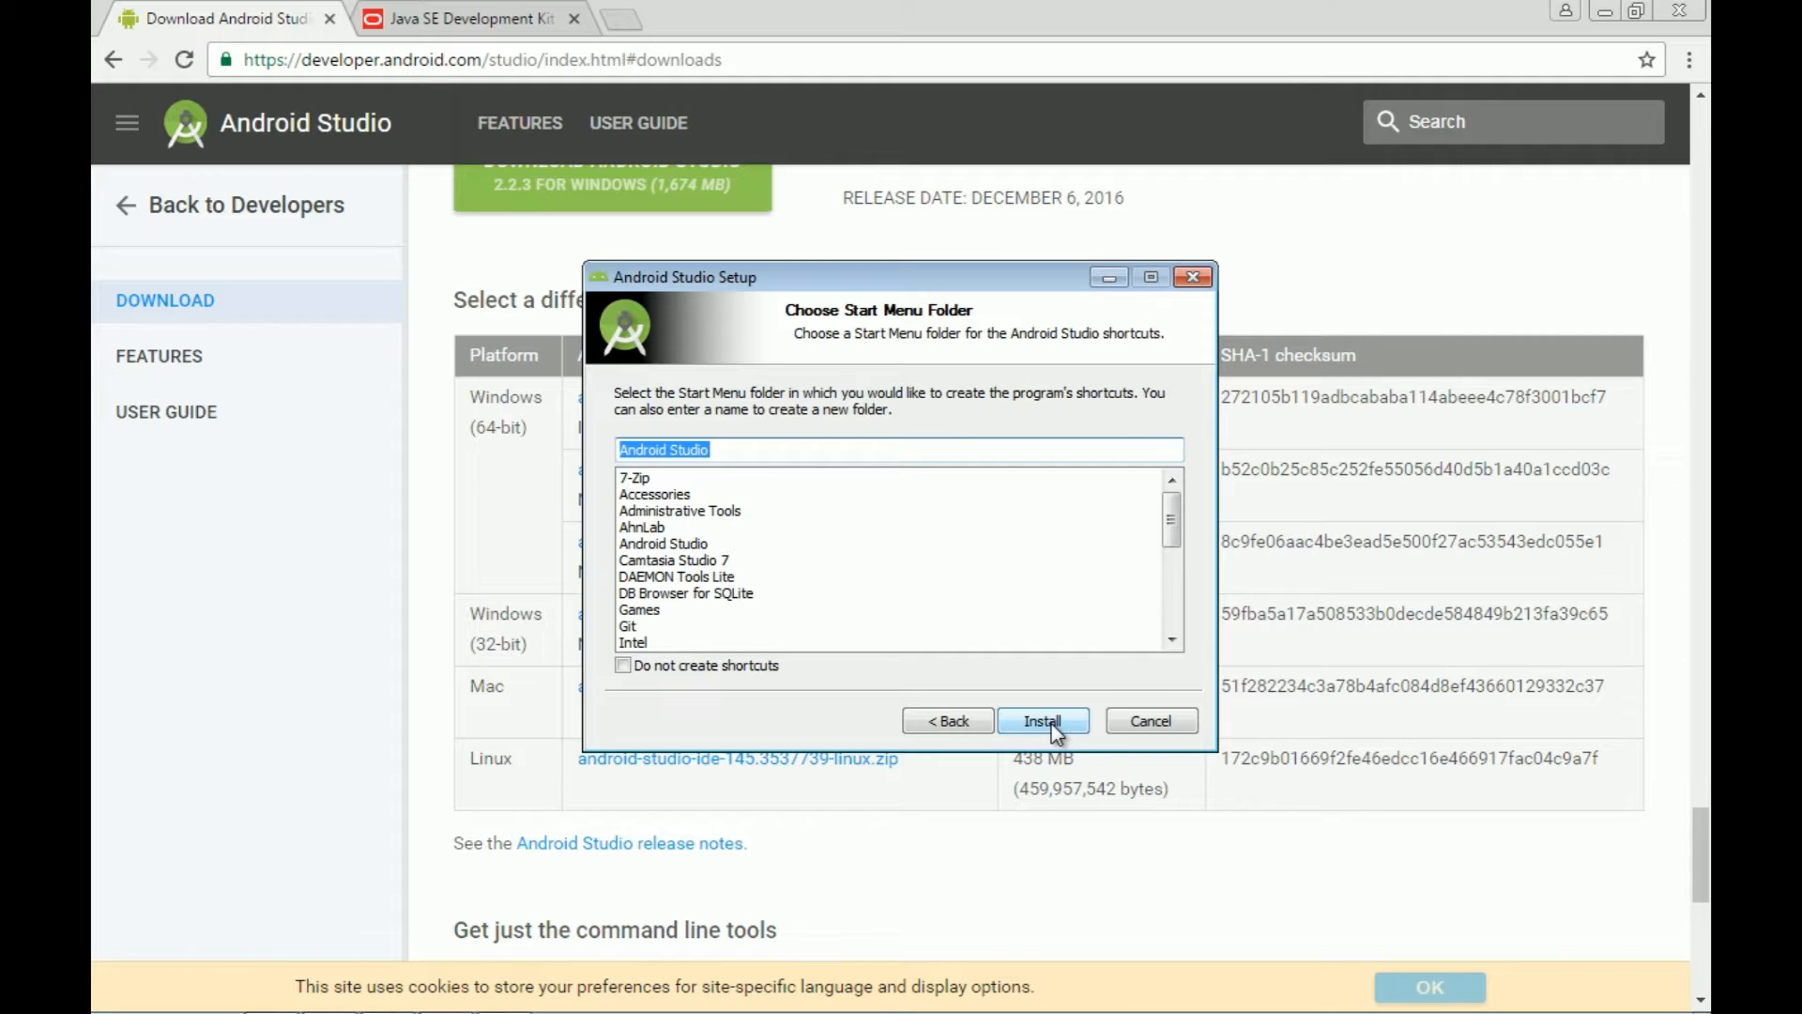
Step: Install with the default Start Menu folder and finish with Start Android Studio checked
left_click(1051, 723)
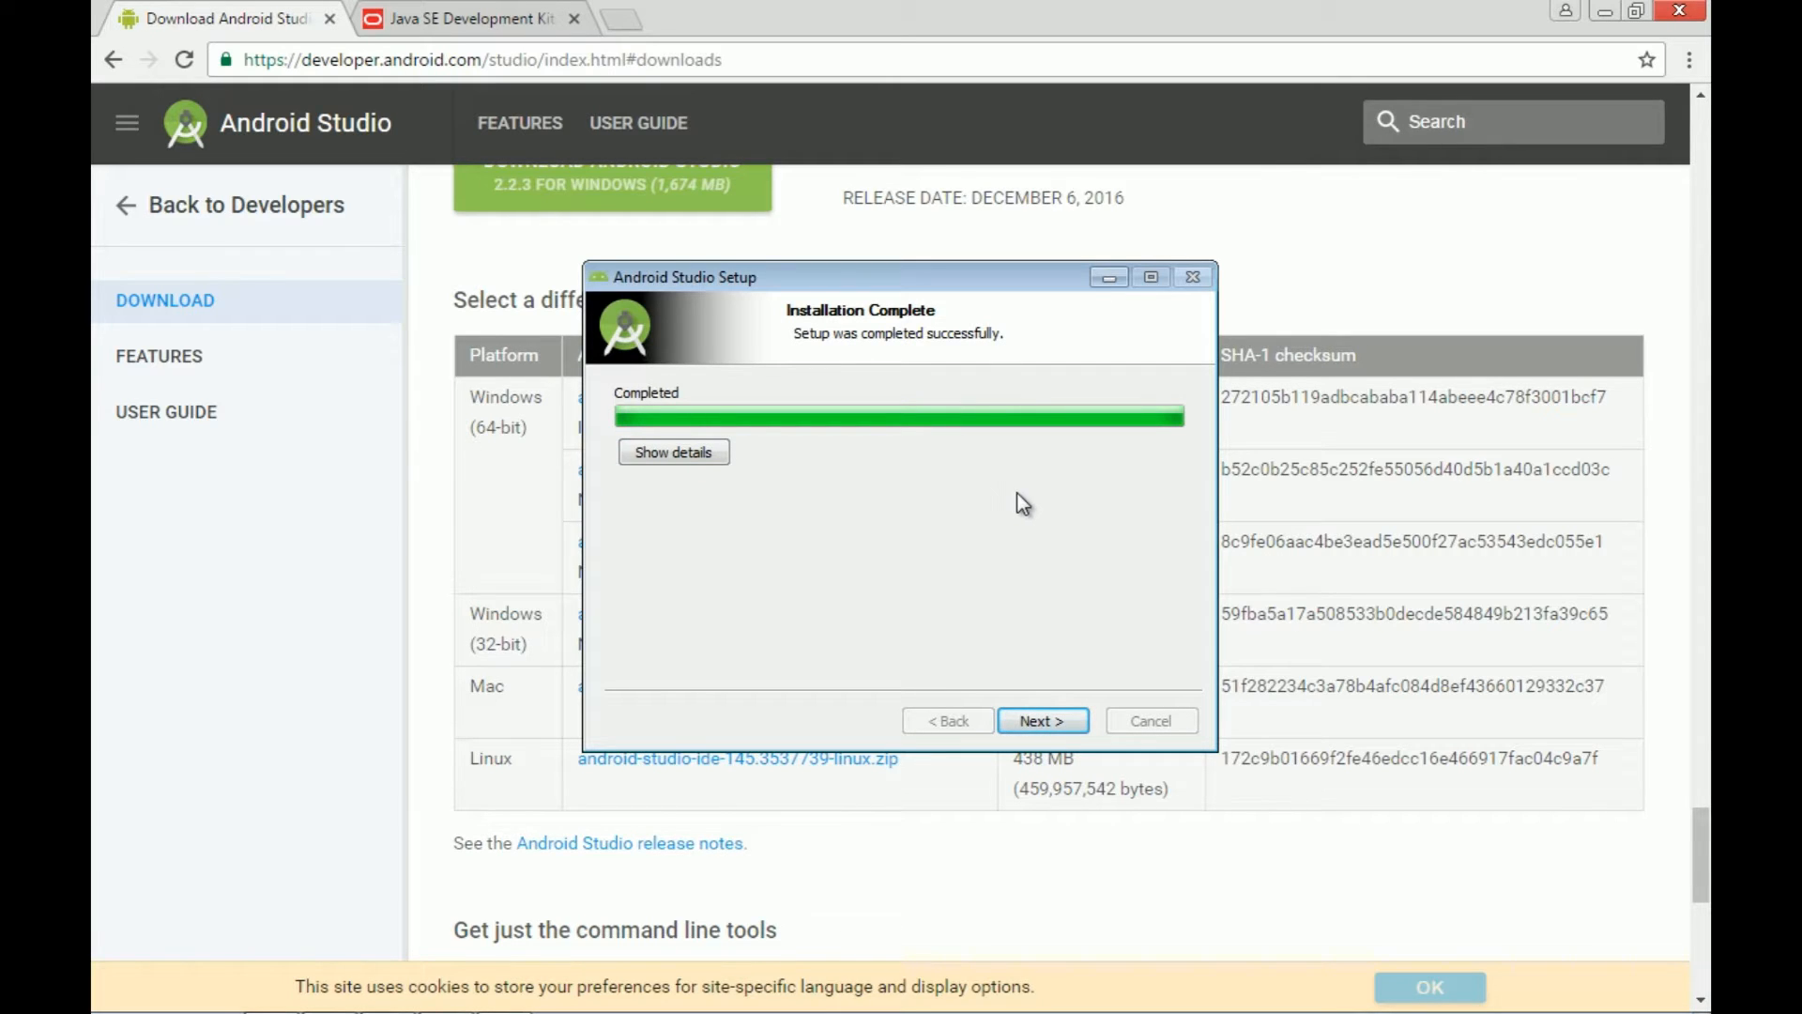
left_click(1040, 721)
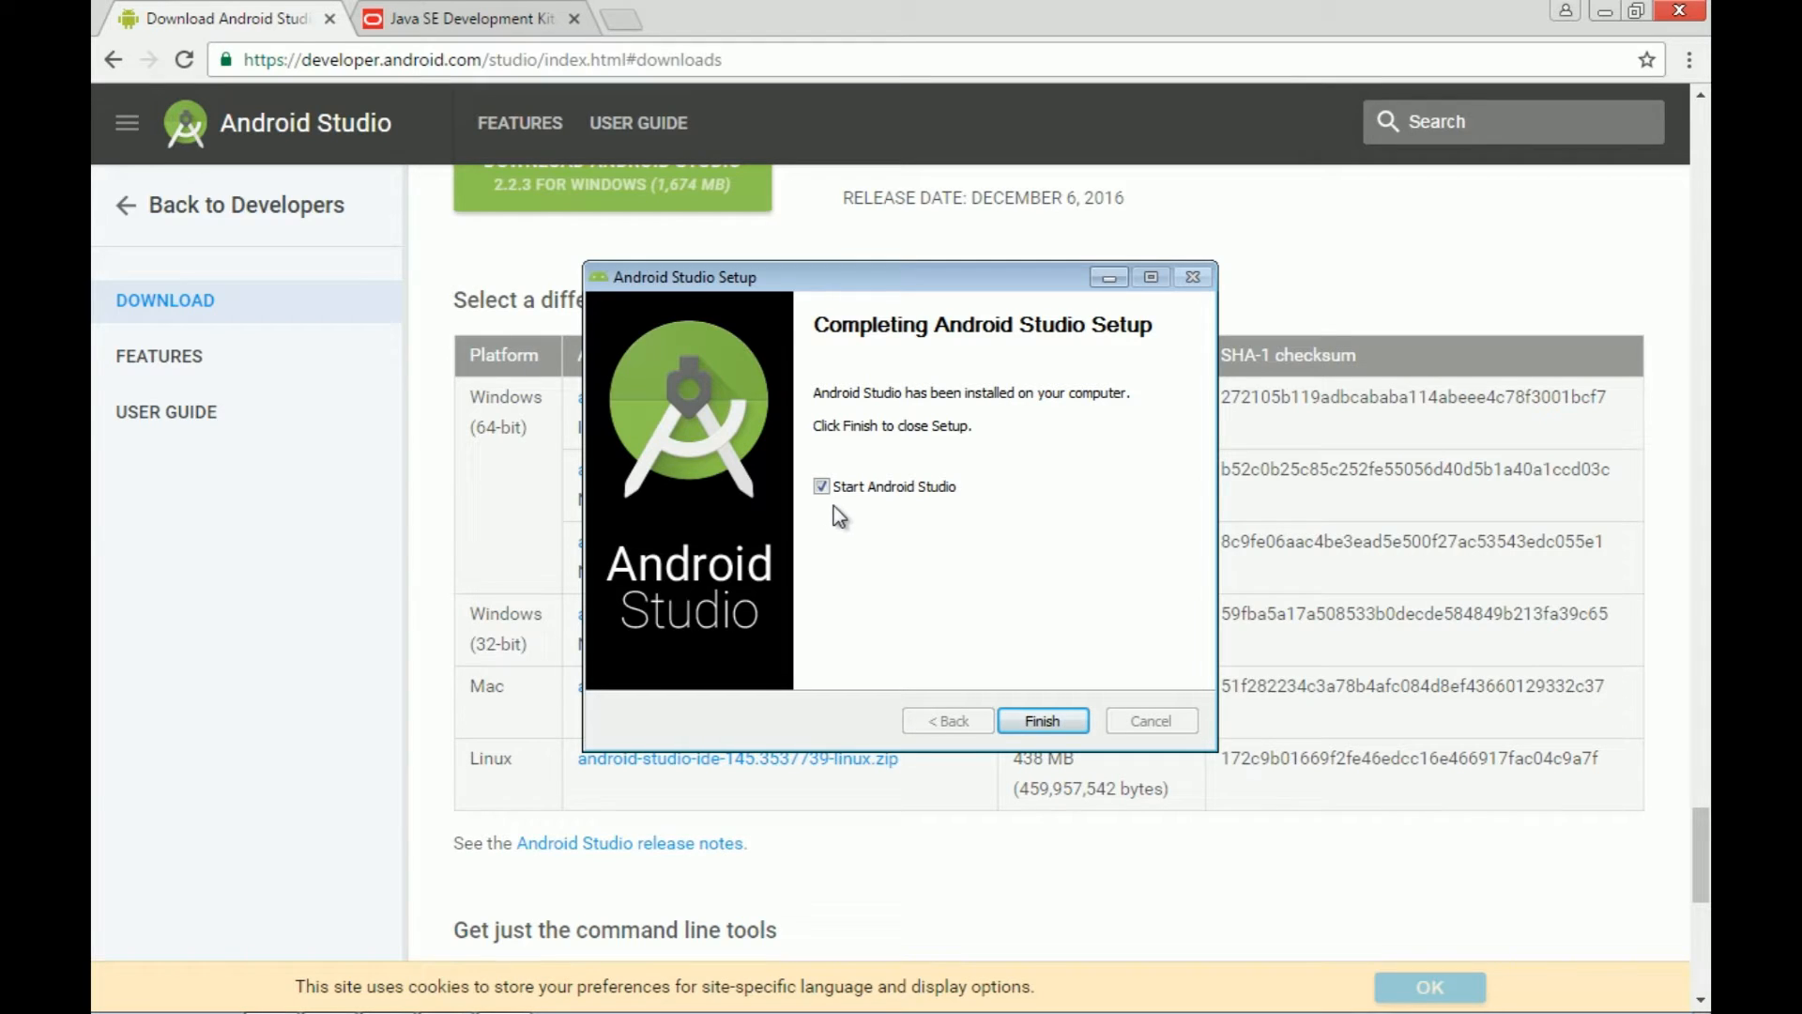
left_click(1043, 720)
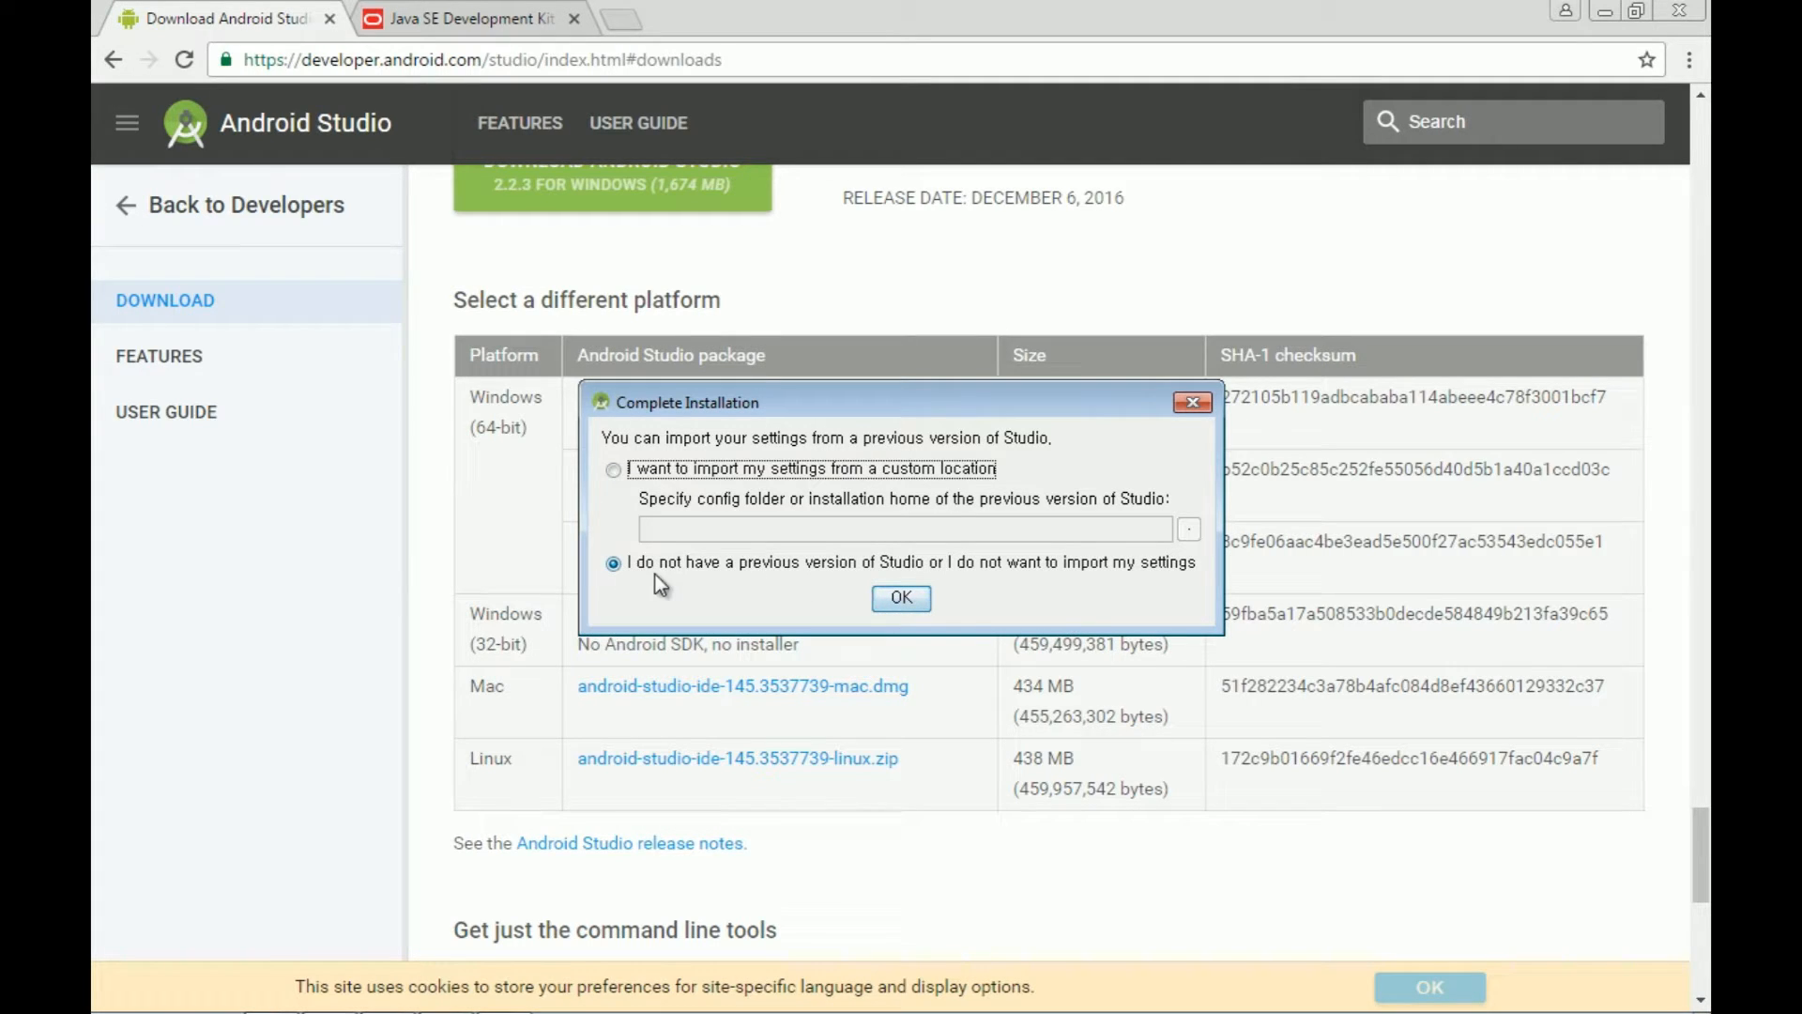
Step: Skip importing old settings and download SDK components with the Standard install type
left_click(901, 601)
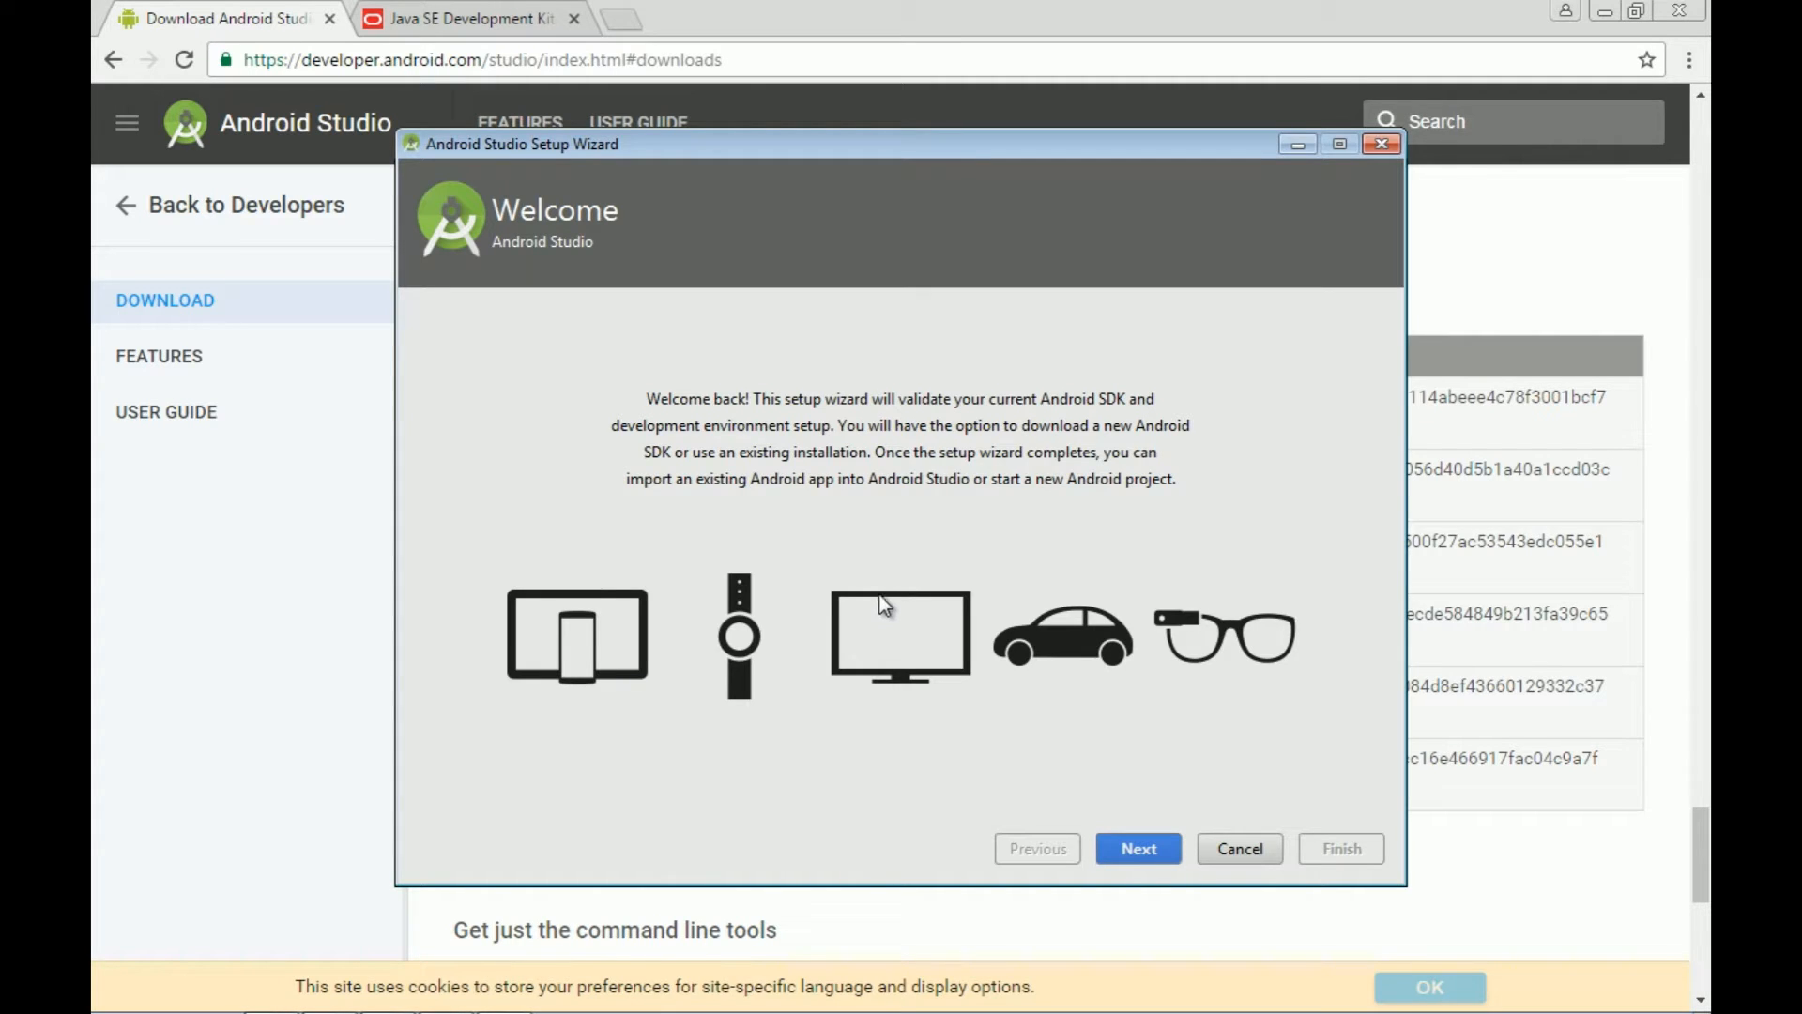
left_click(1138, 849)
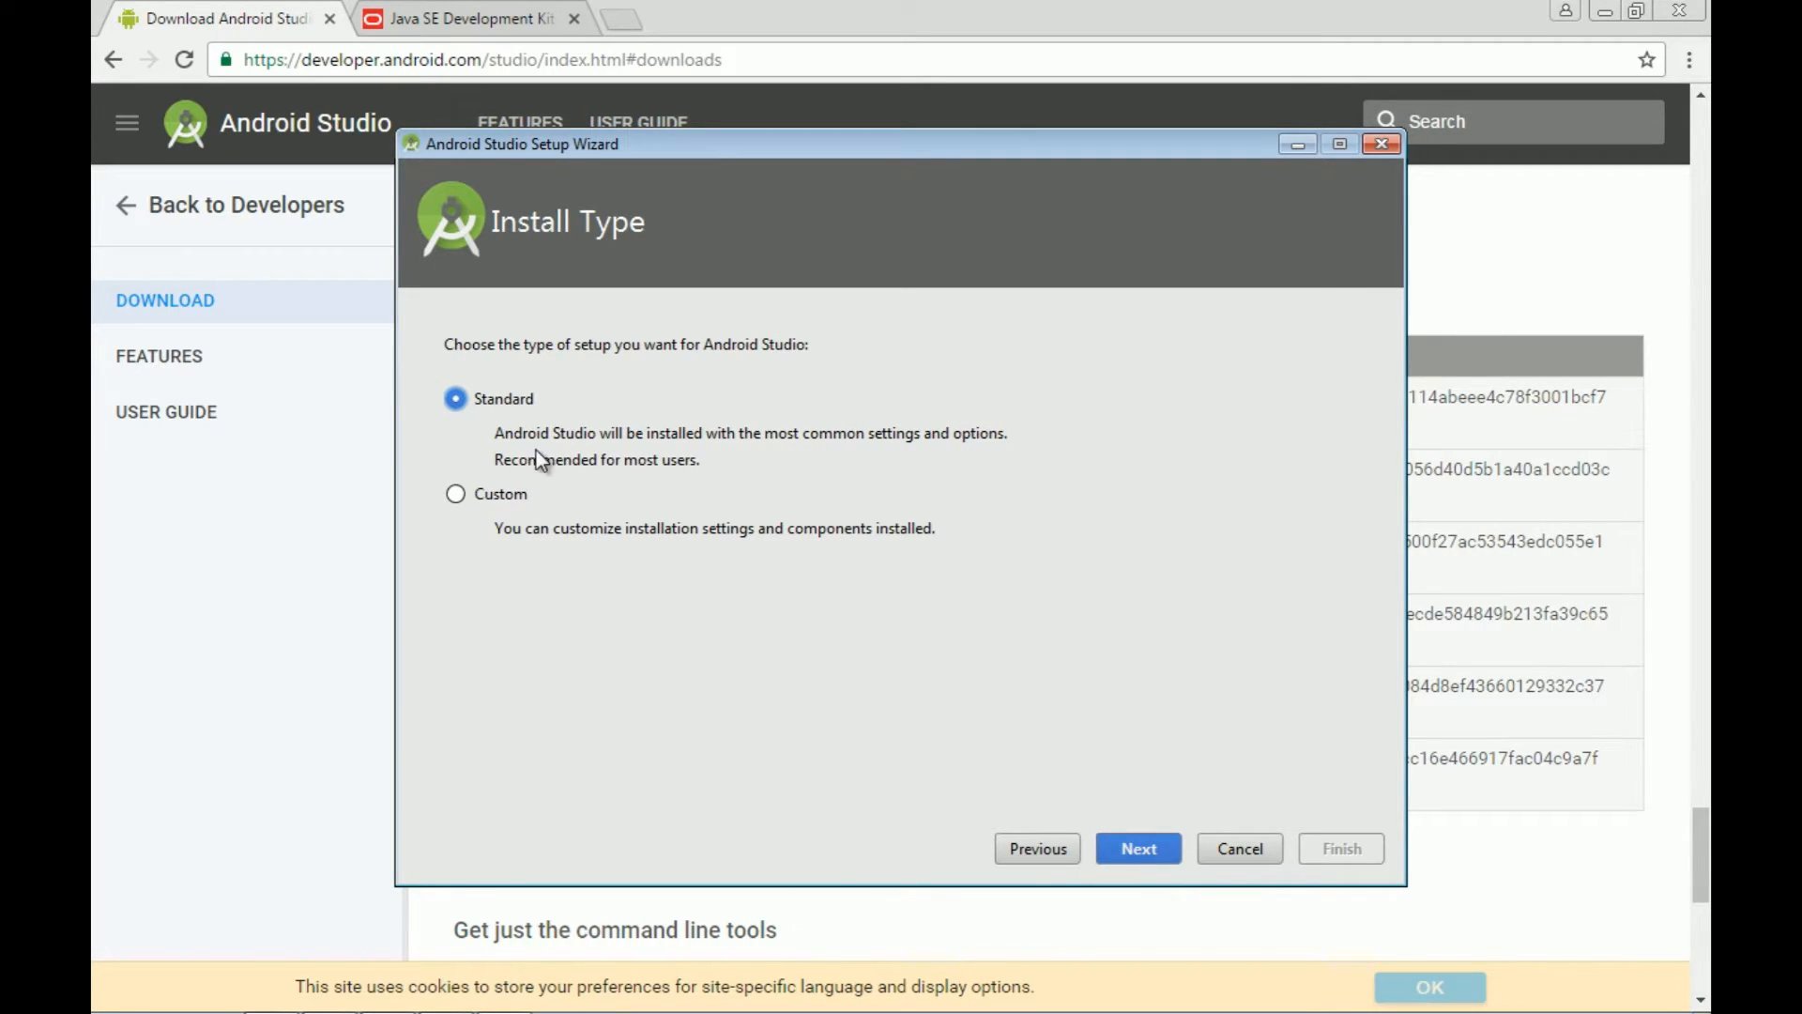
left_click(1138, 846)
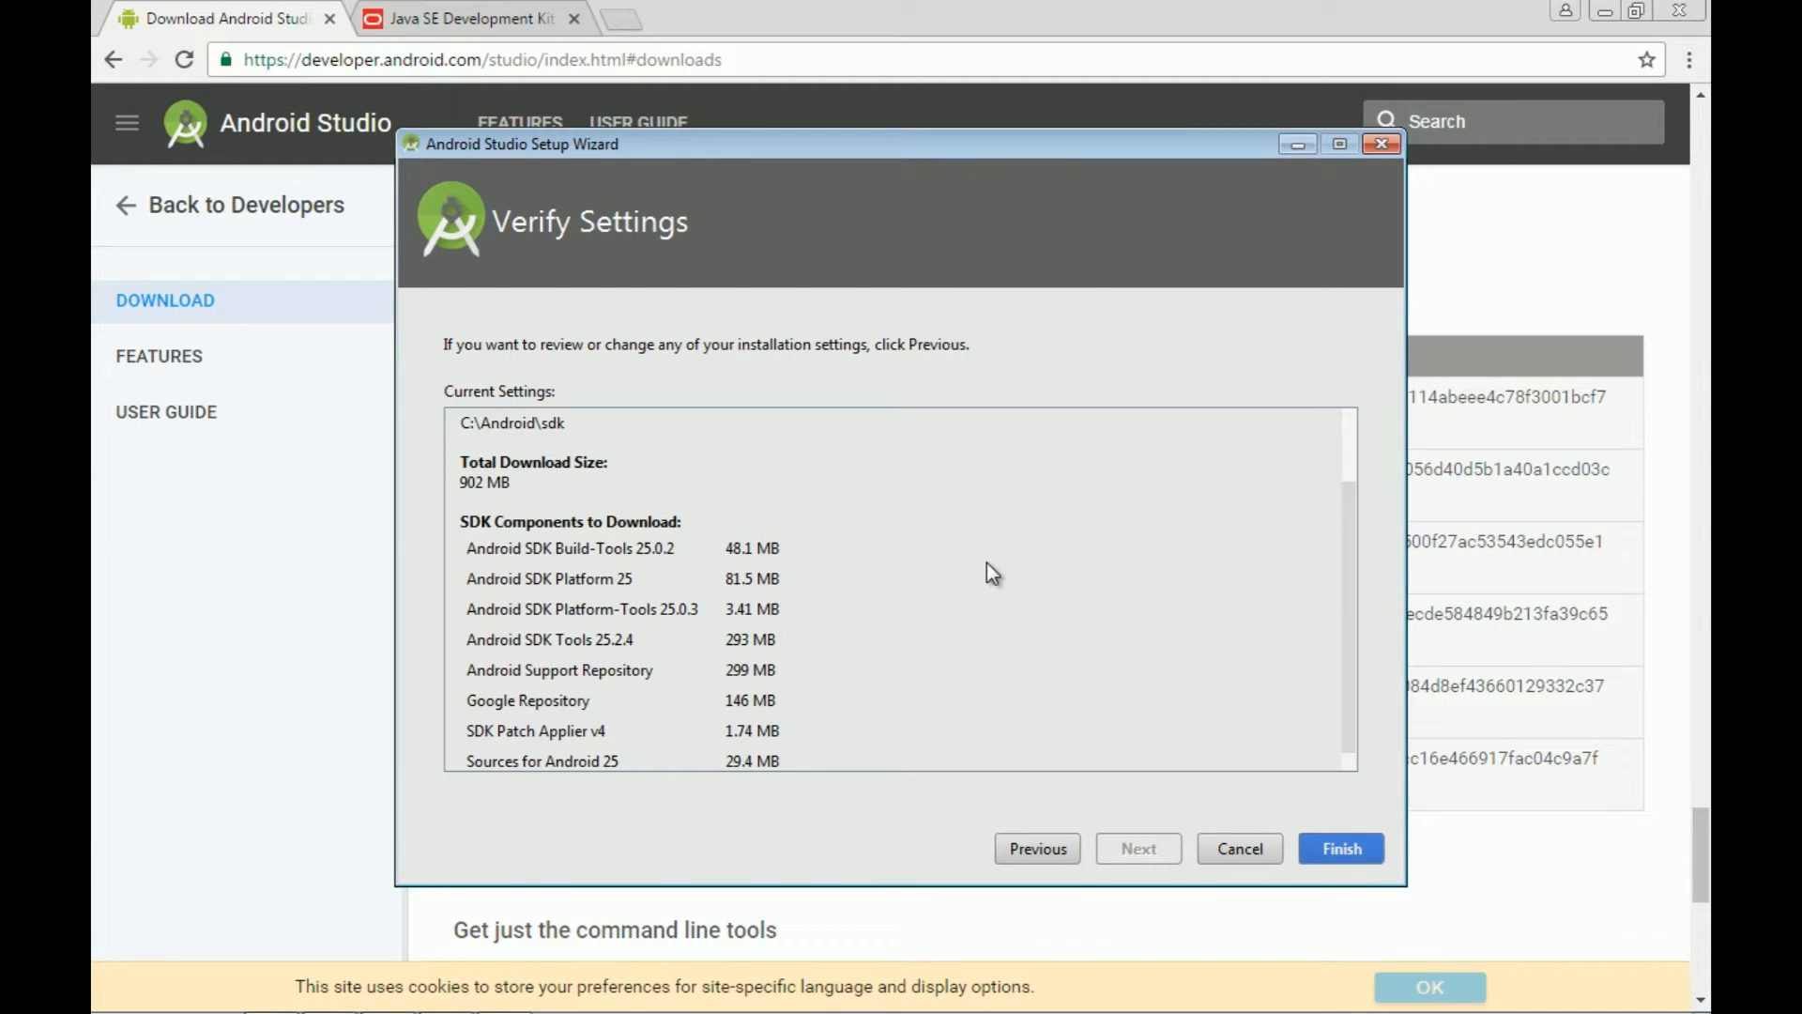
left_click_drag(1349, 563, 1361, 460)
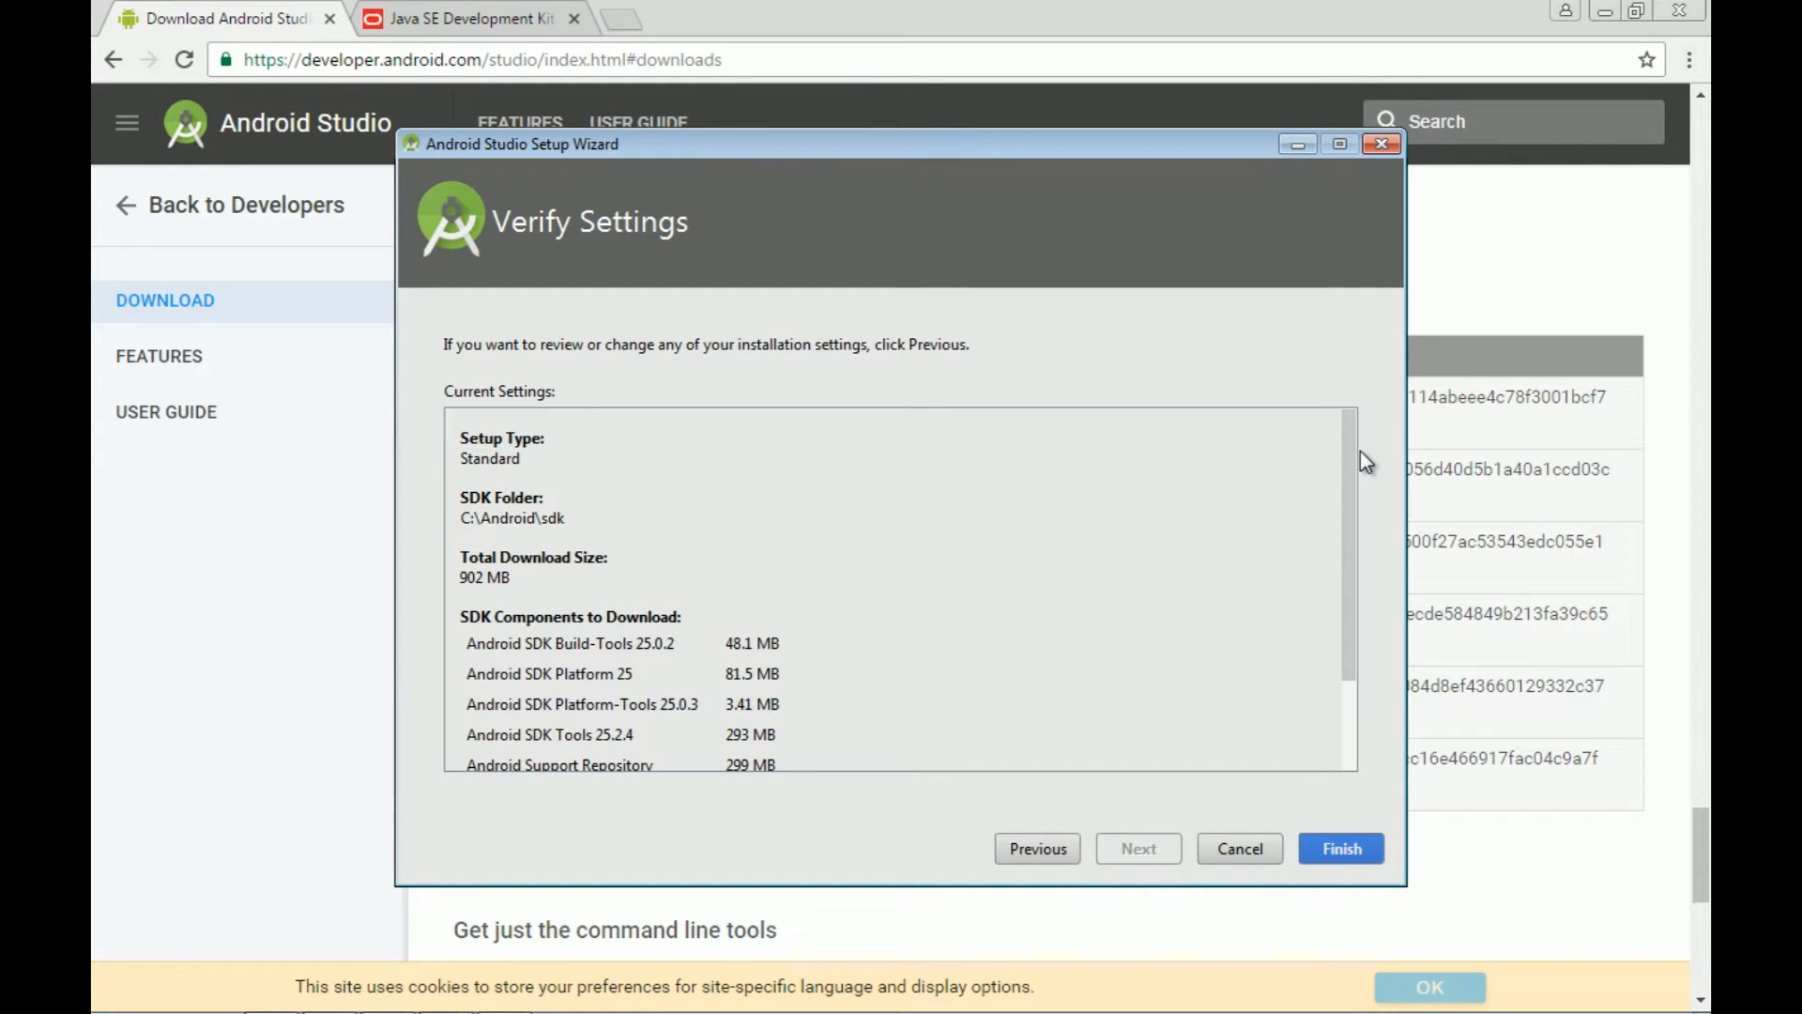
left_click(1323, 845)
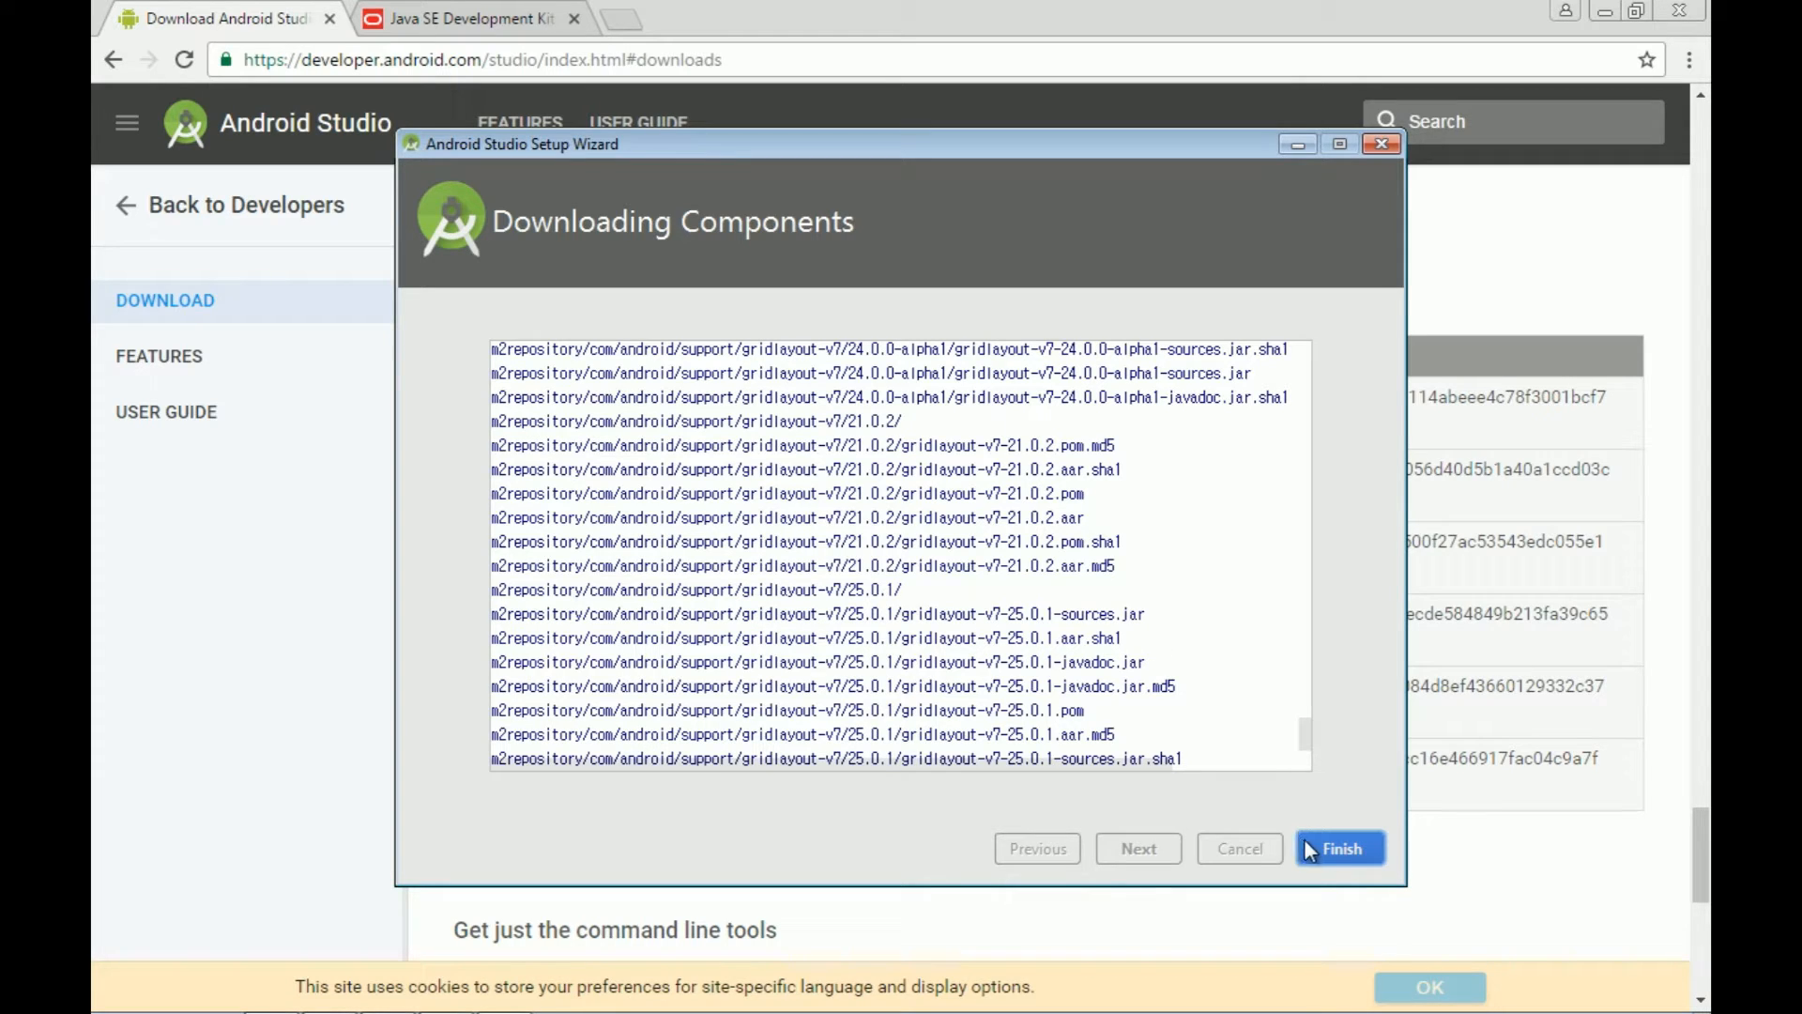
Step: Finish the wizard, reposition the Welcome window and minimize Chrome
left_click(1331, 849)
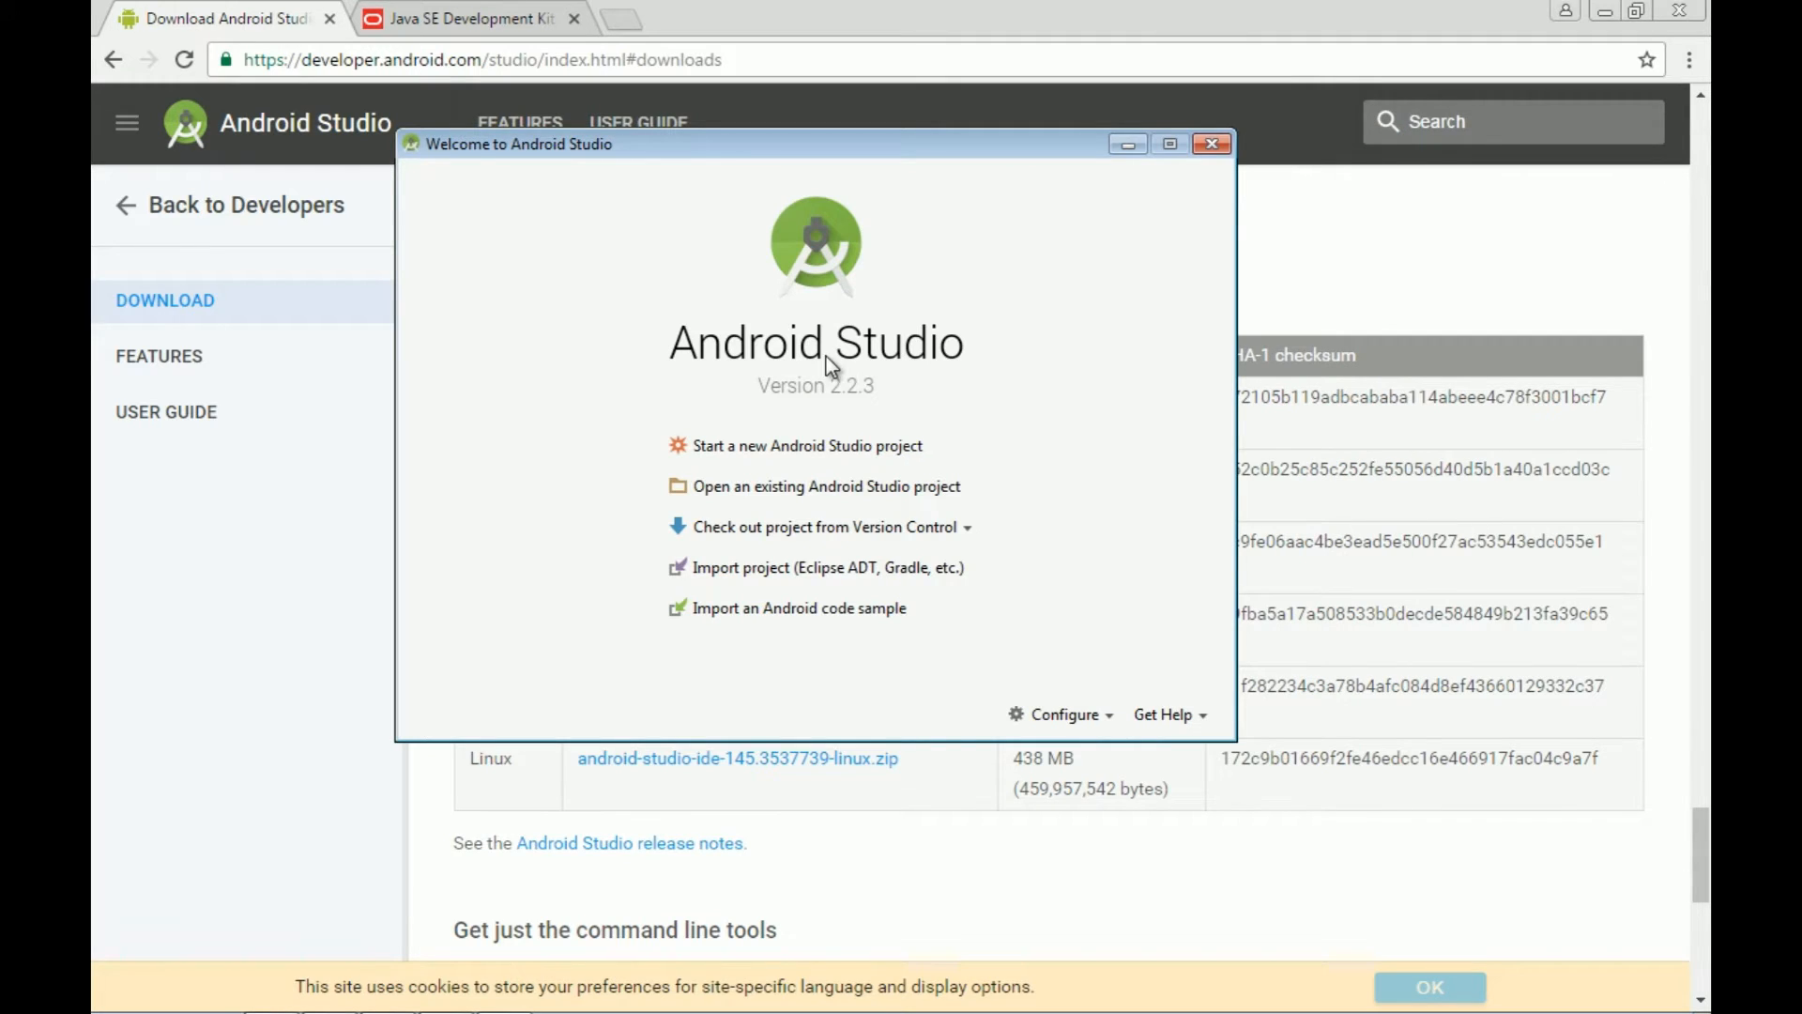
left_click_drag(769, 148, 845, 192)
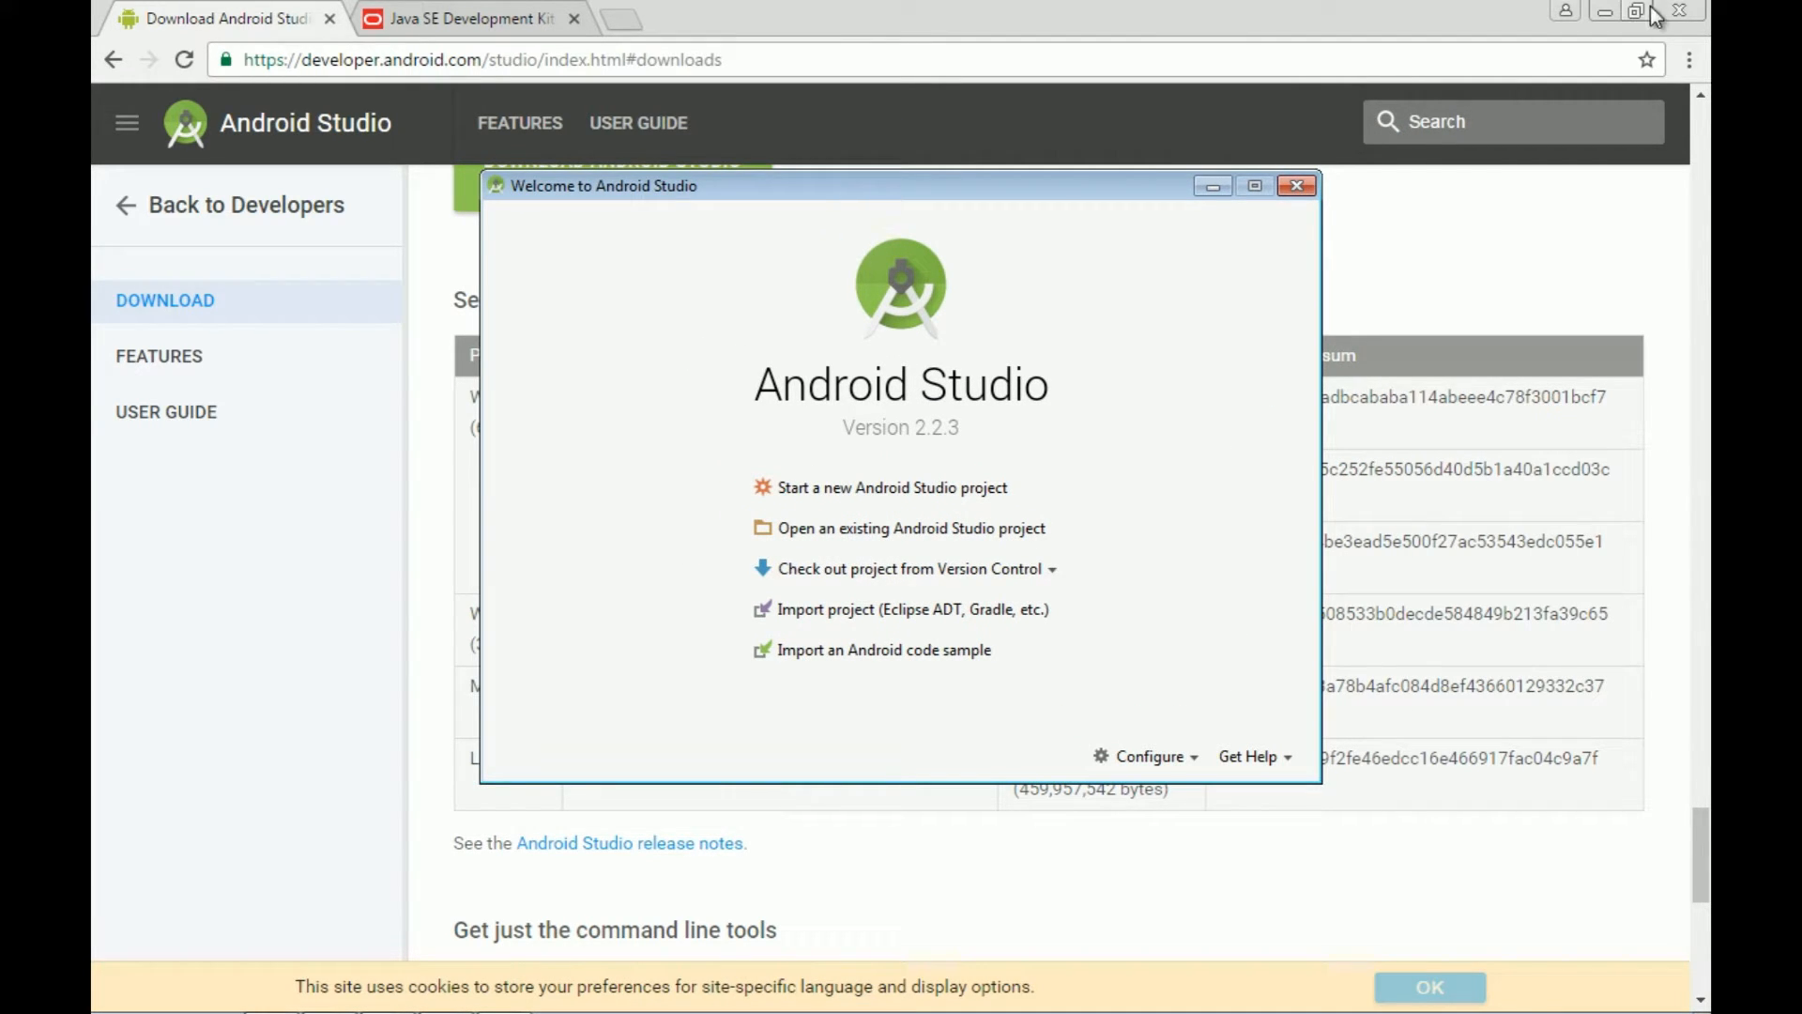
left_click(1605, 11)
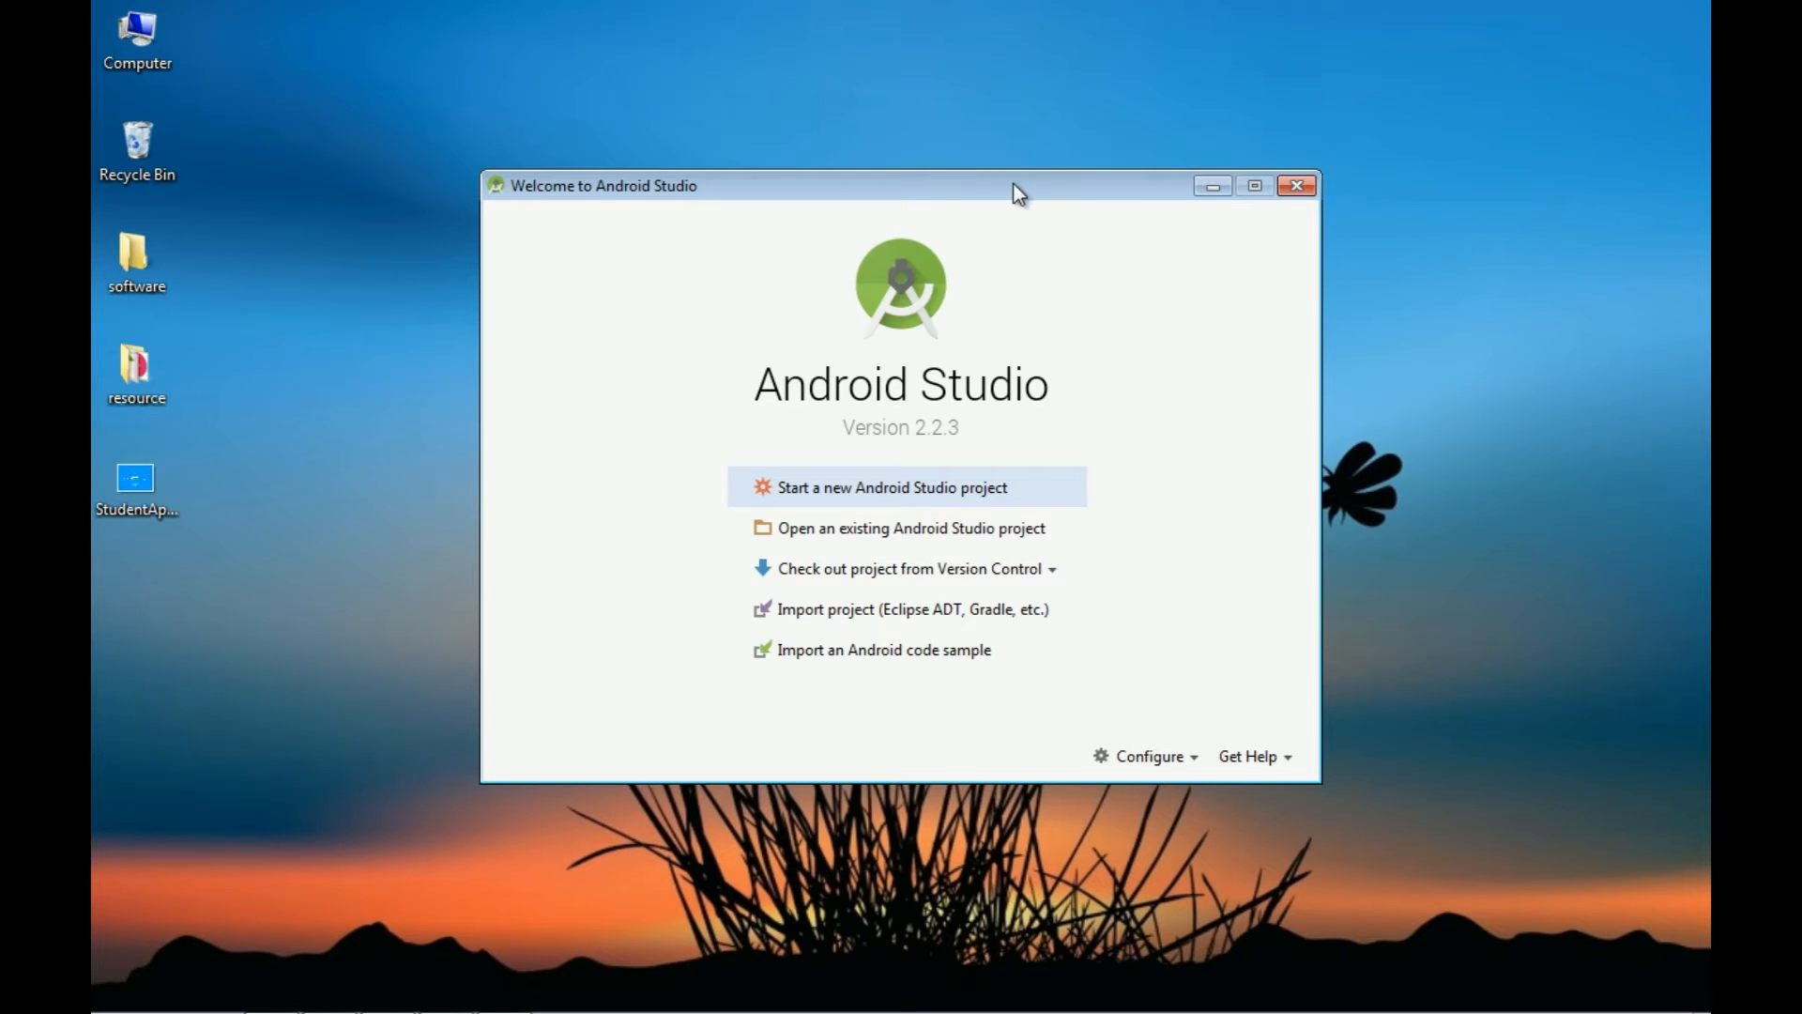
left_click_drag(1014, 183, 985, 133)
Step: Name the new project AndroidLab and keep Phone and Tablet at minimum API 15
left_click(844, 440)
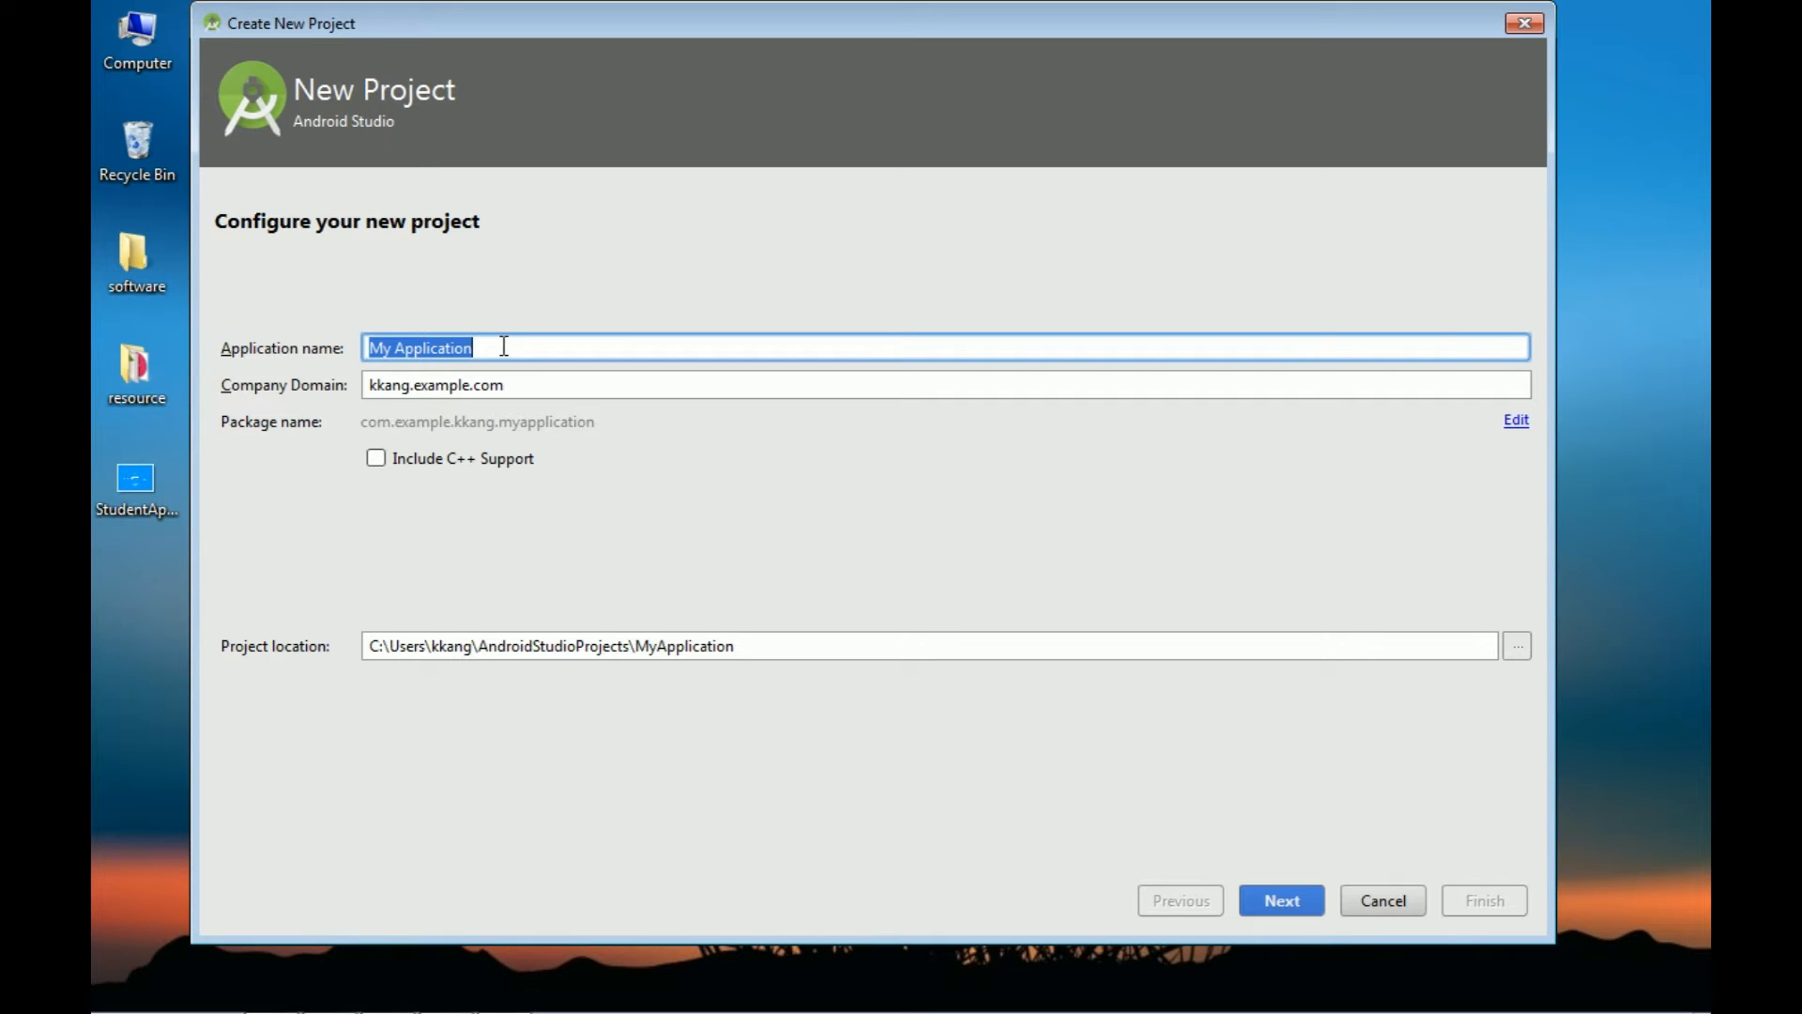
type("Android")
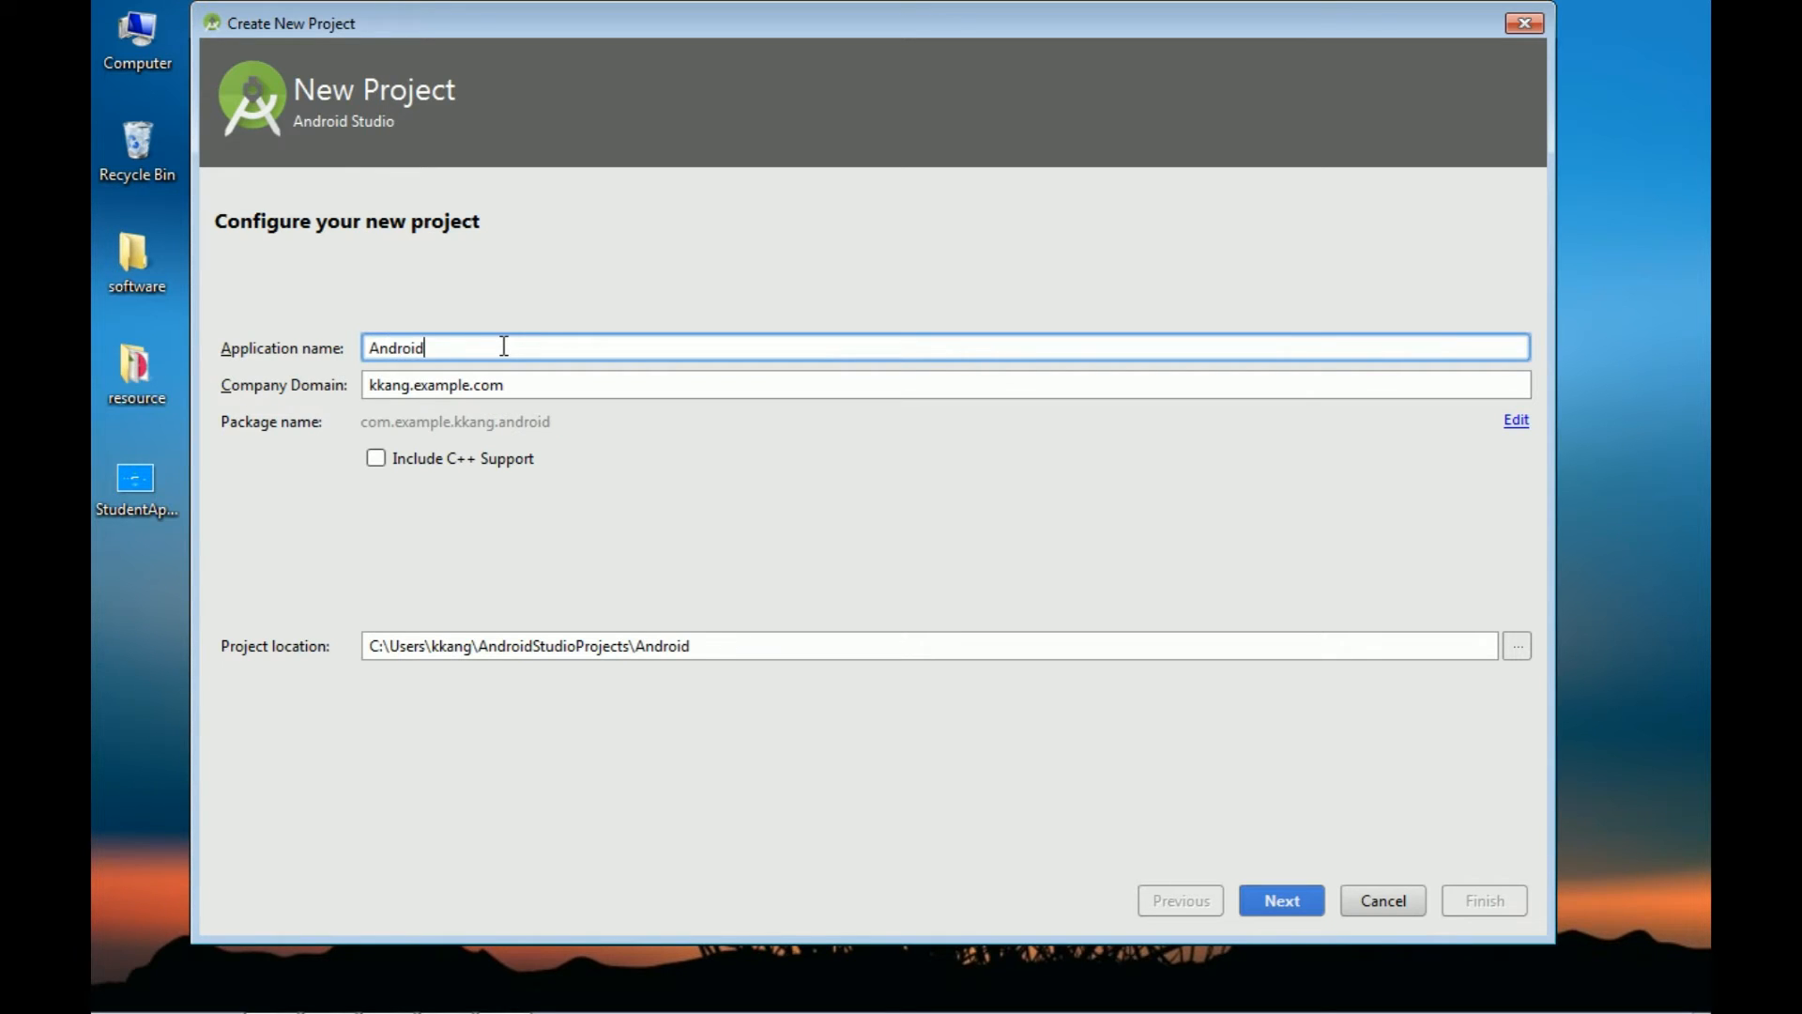
type("Lab")
left_click(1276, 905)
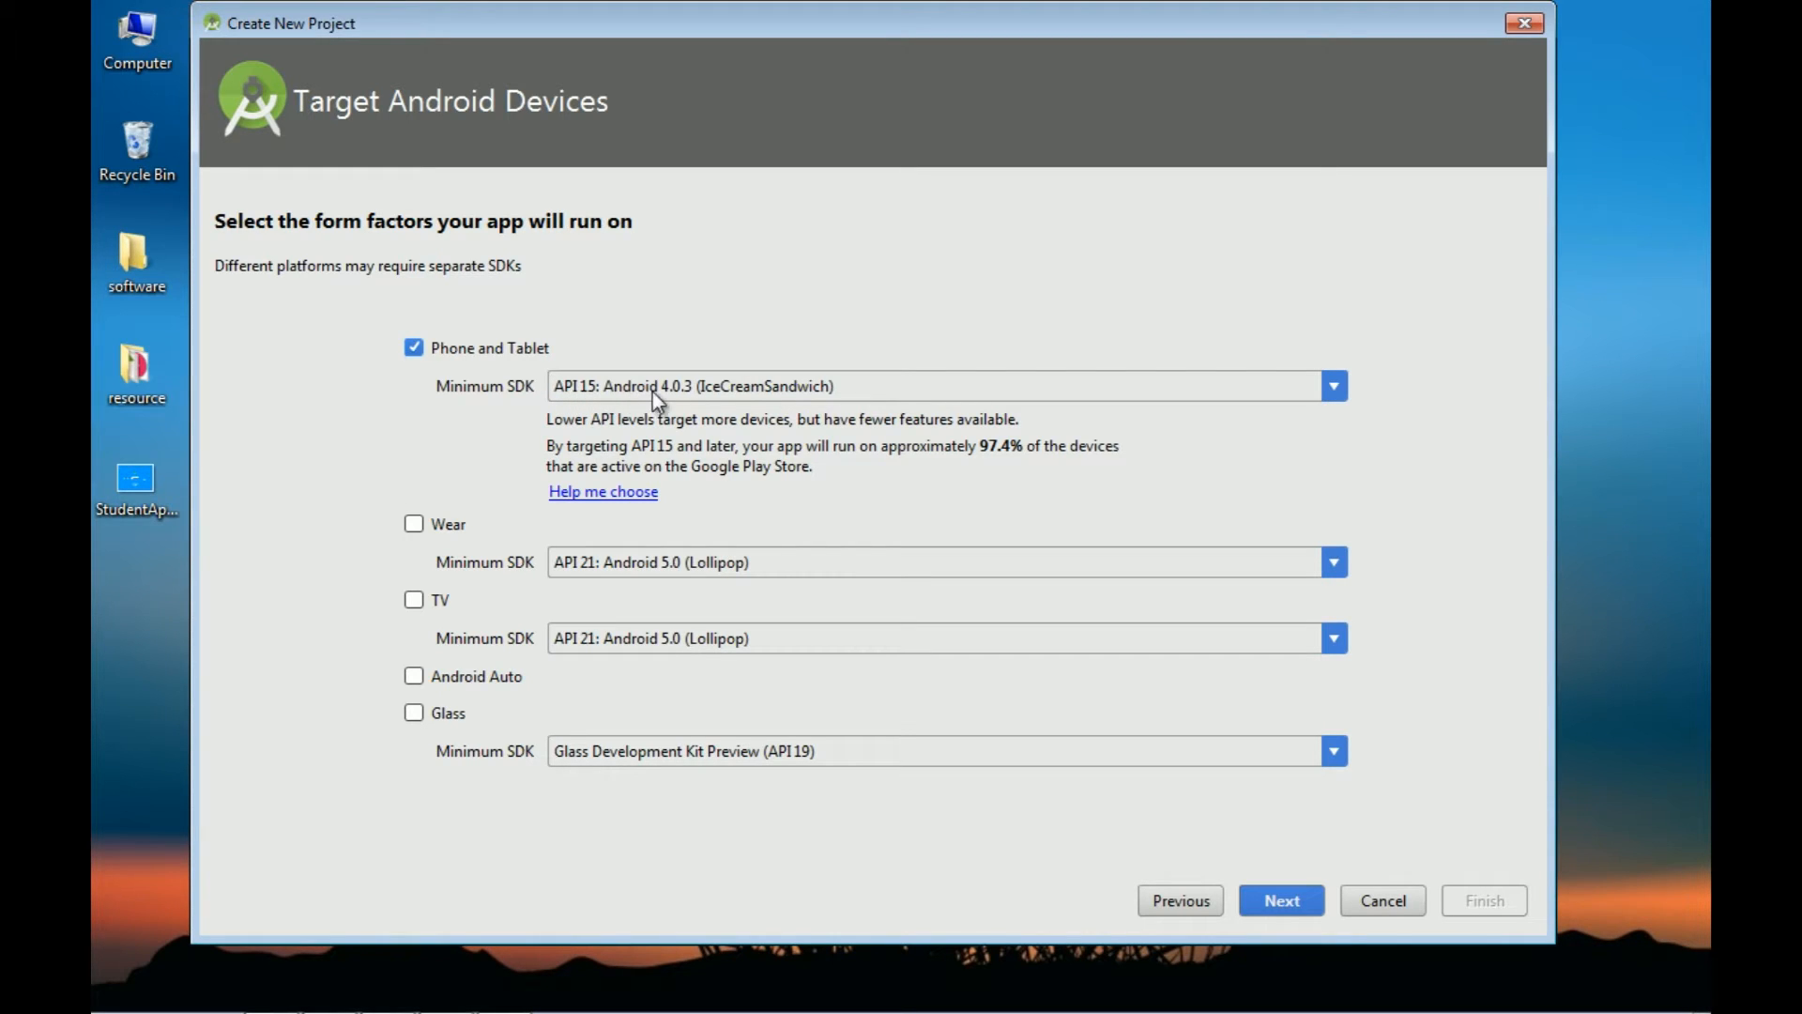
left_click(792, 393)
left_click(792, 392)
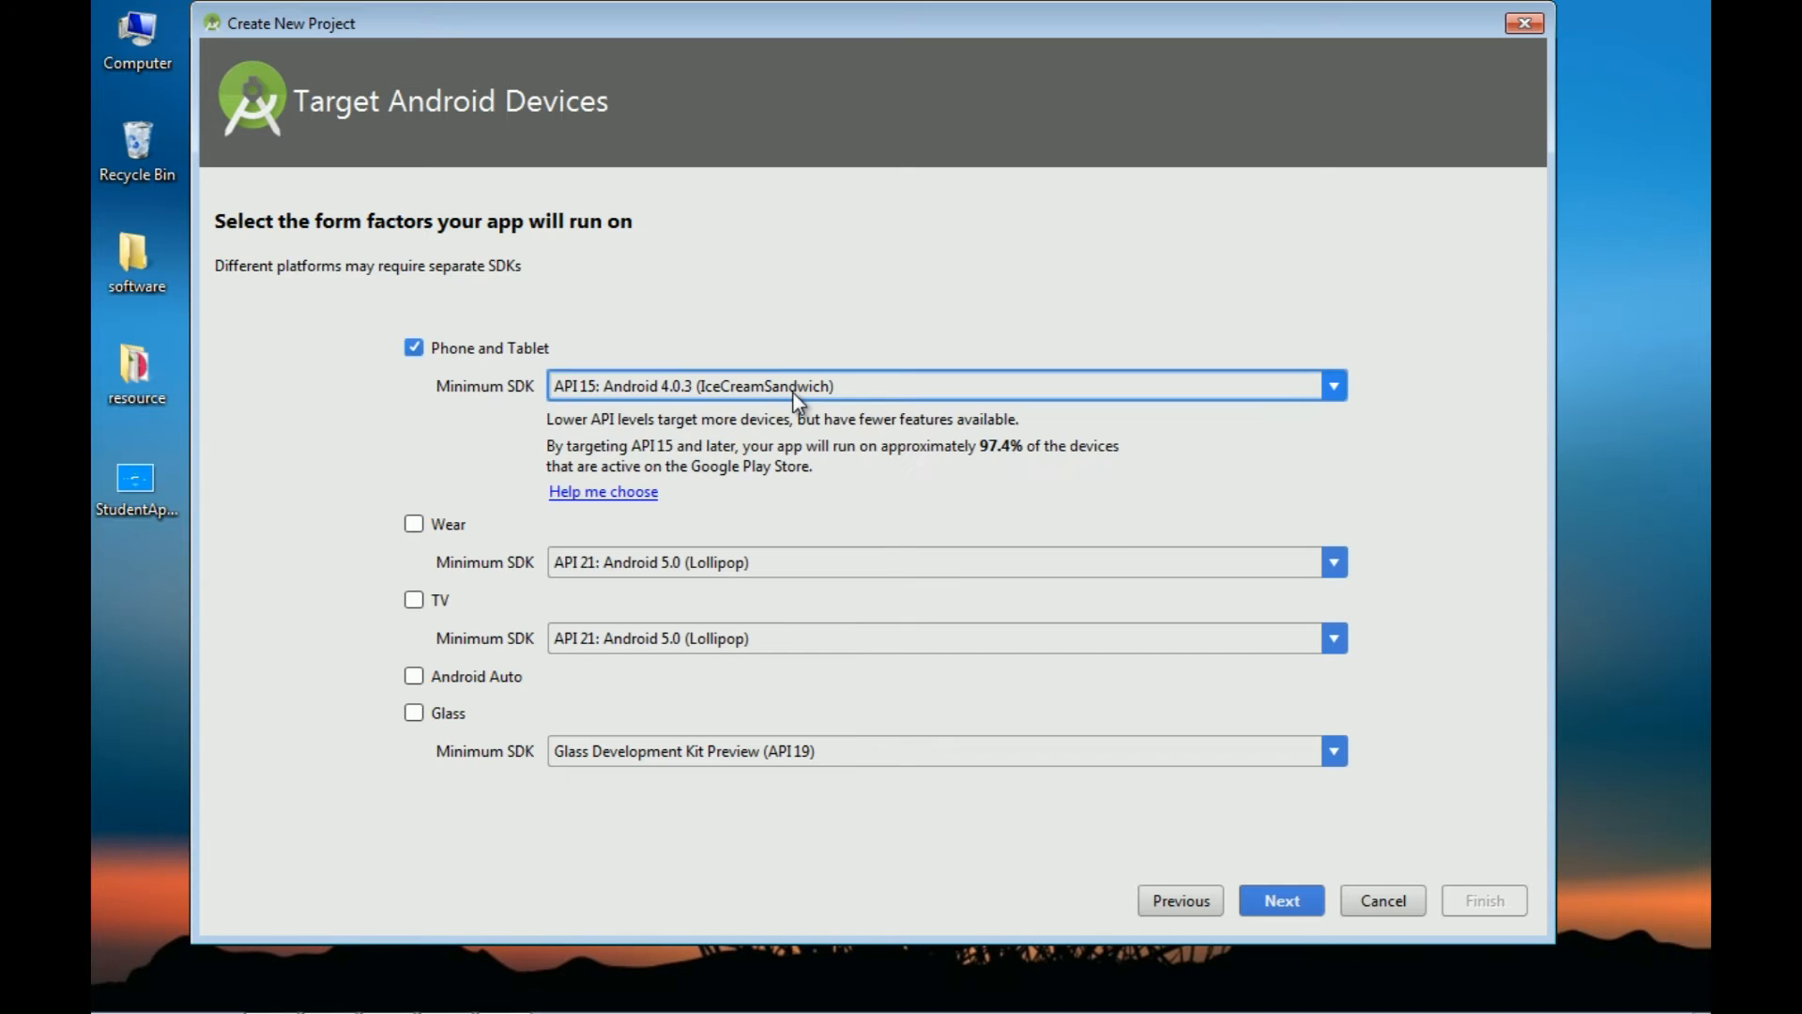
left_click(1273, 898)
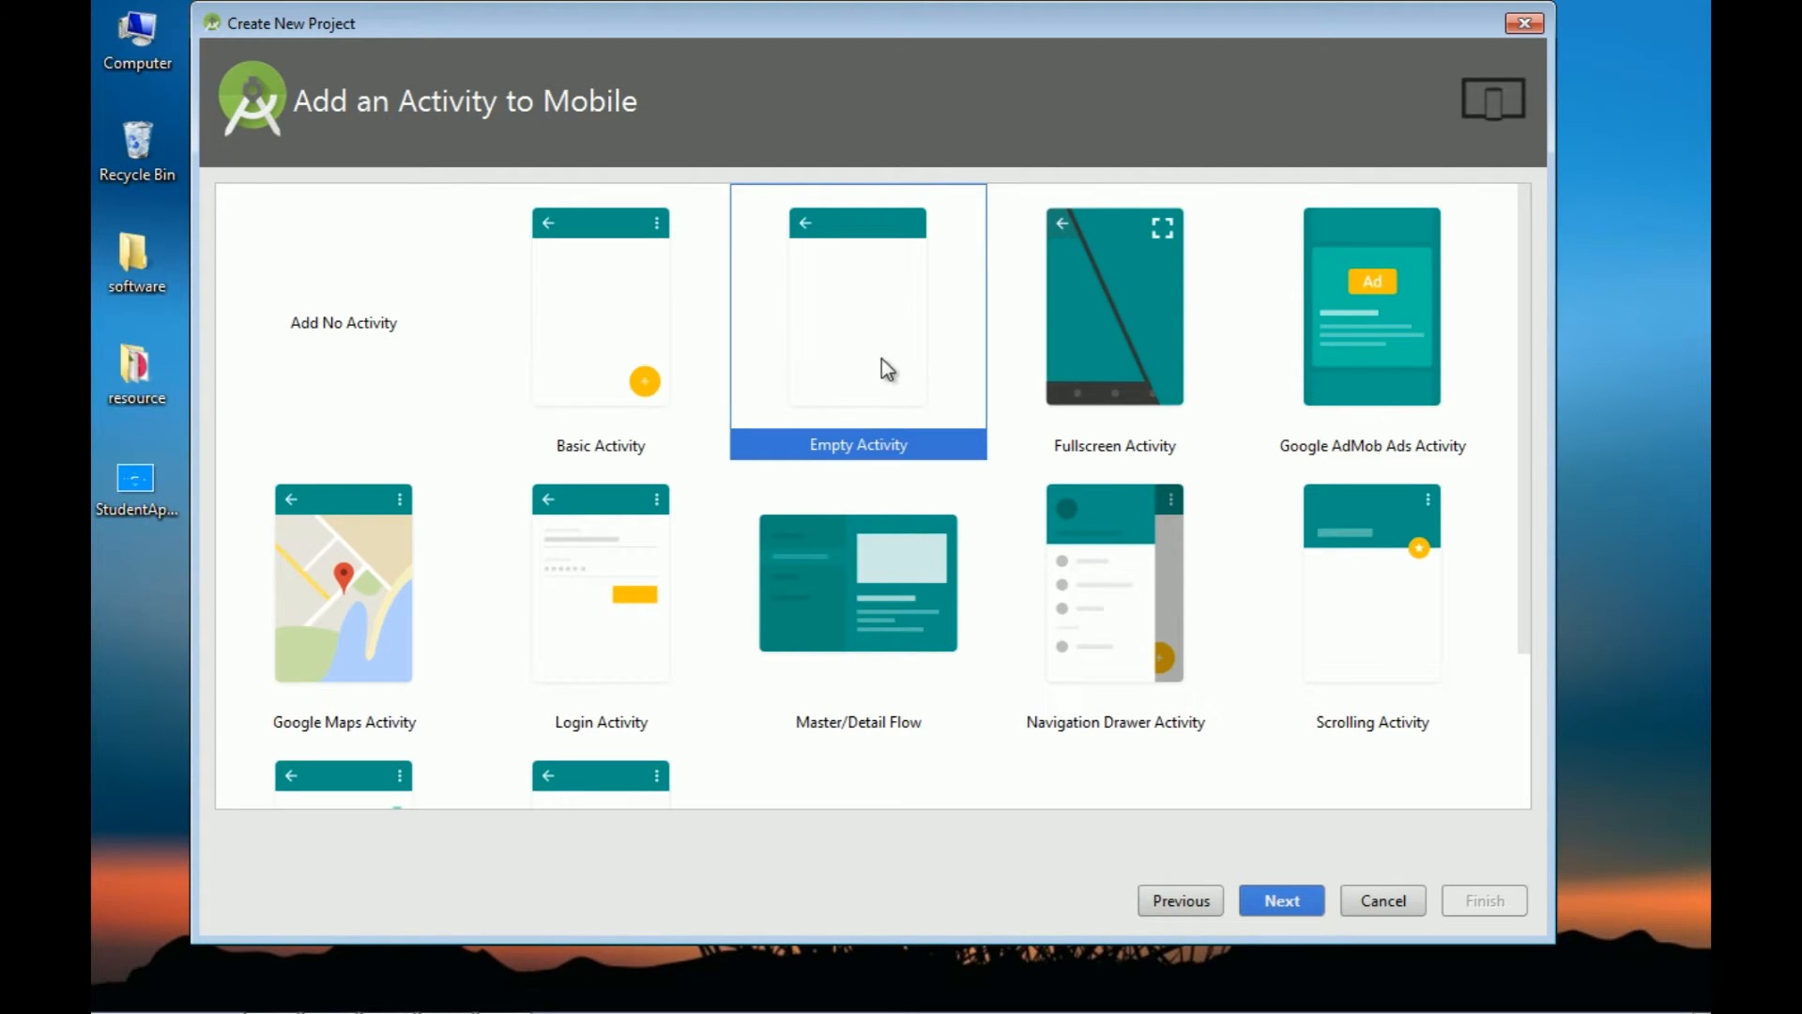
Step: Accept Empty Activity as MainActivity with layout activity_main and create the AndroidLab project
left_click(1276, 896)
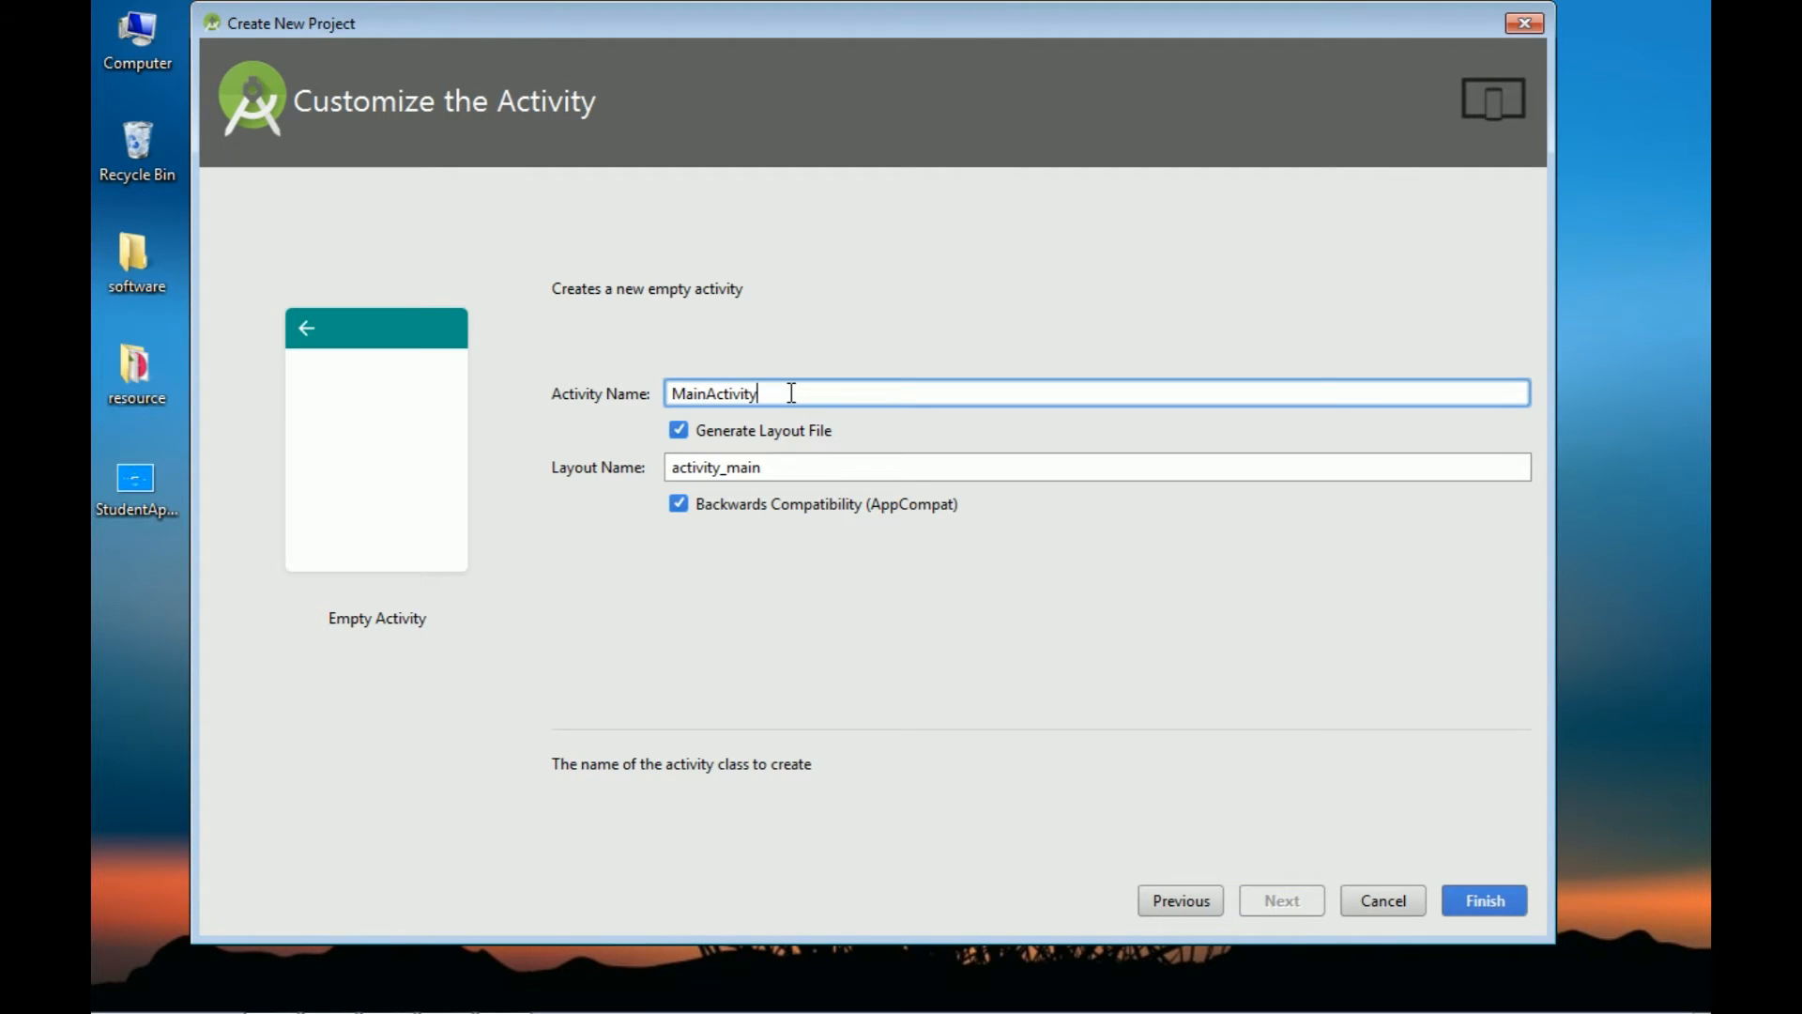
left_click(782, 467)
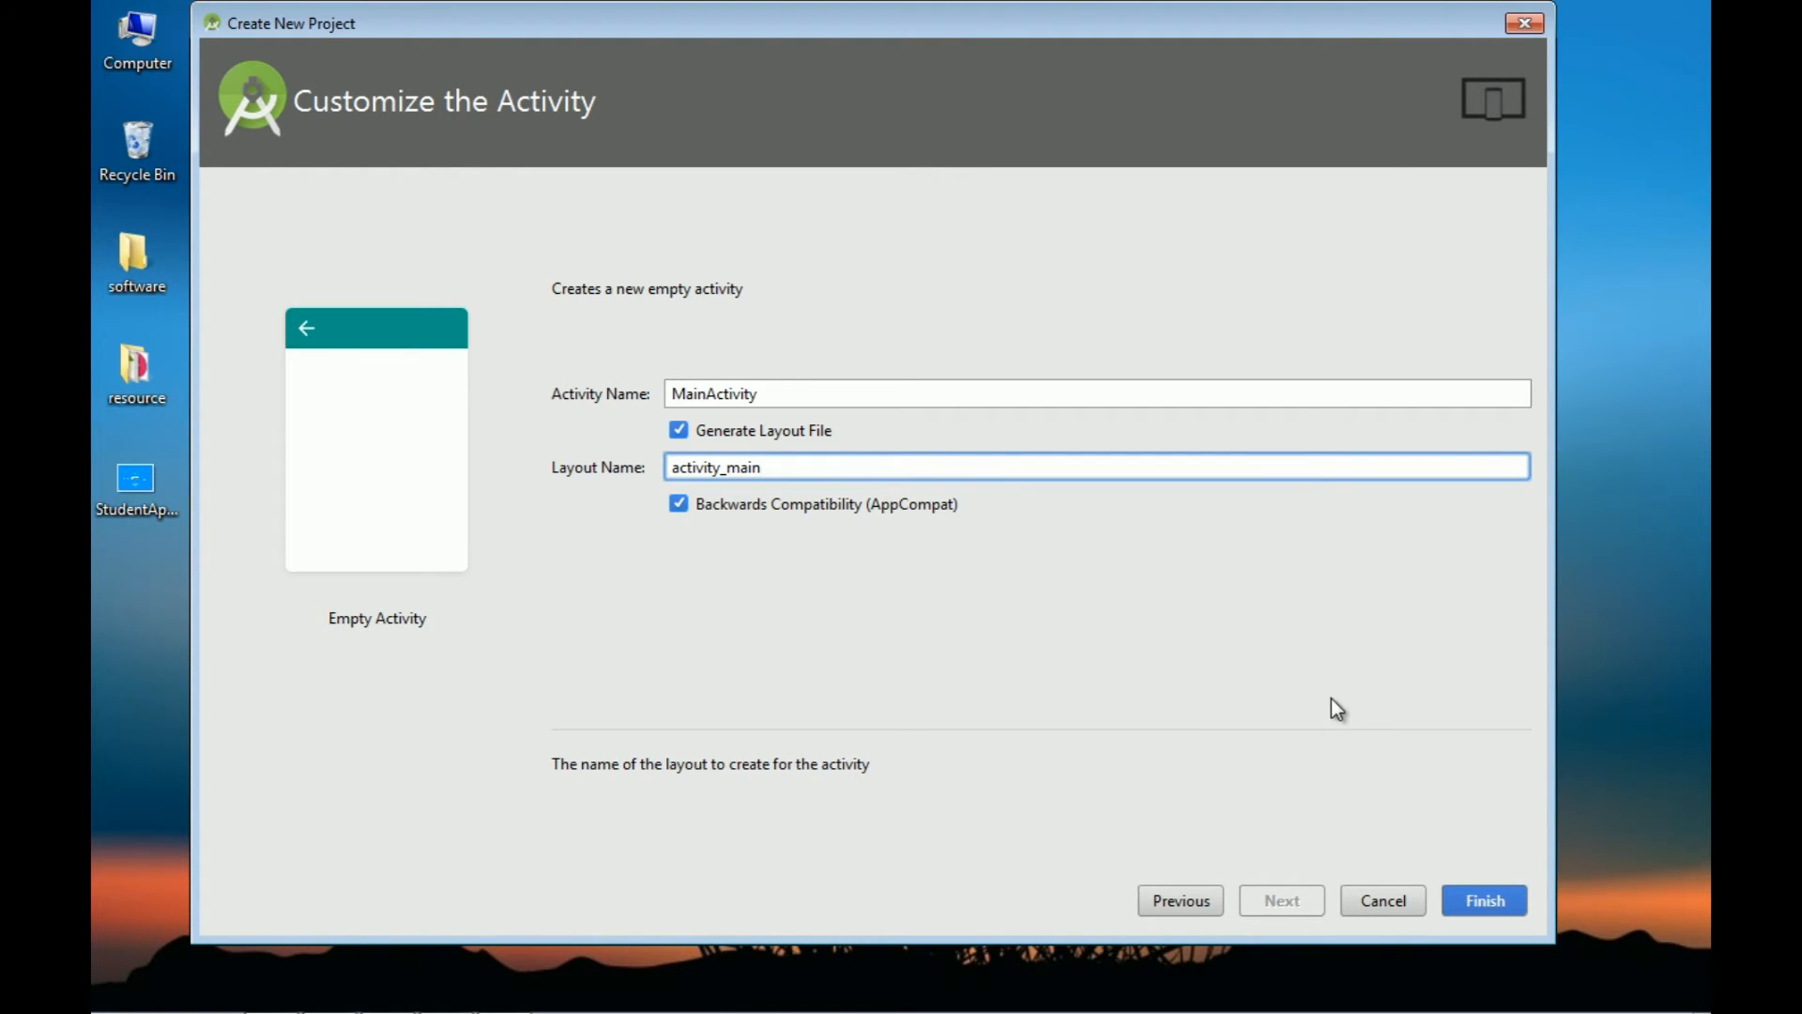
left_click(1486, 897)
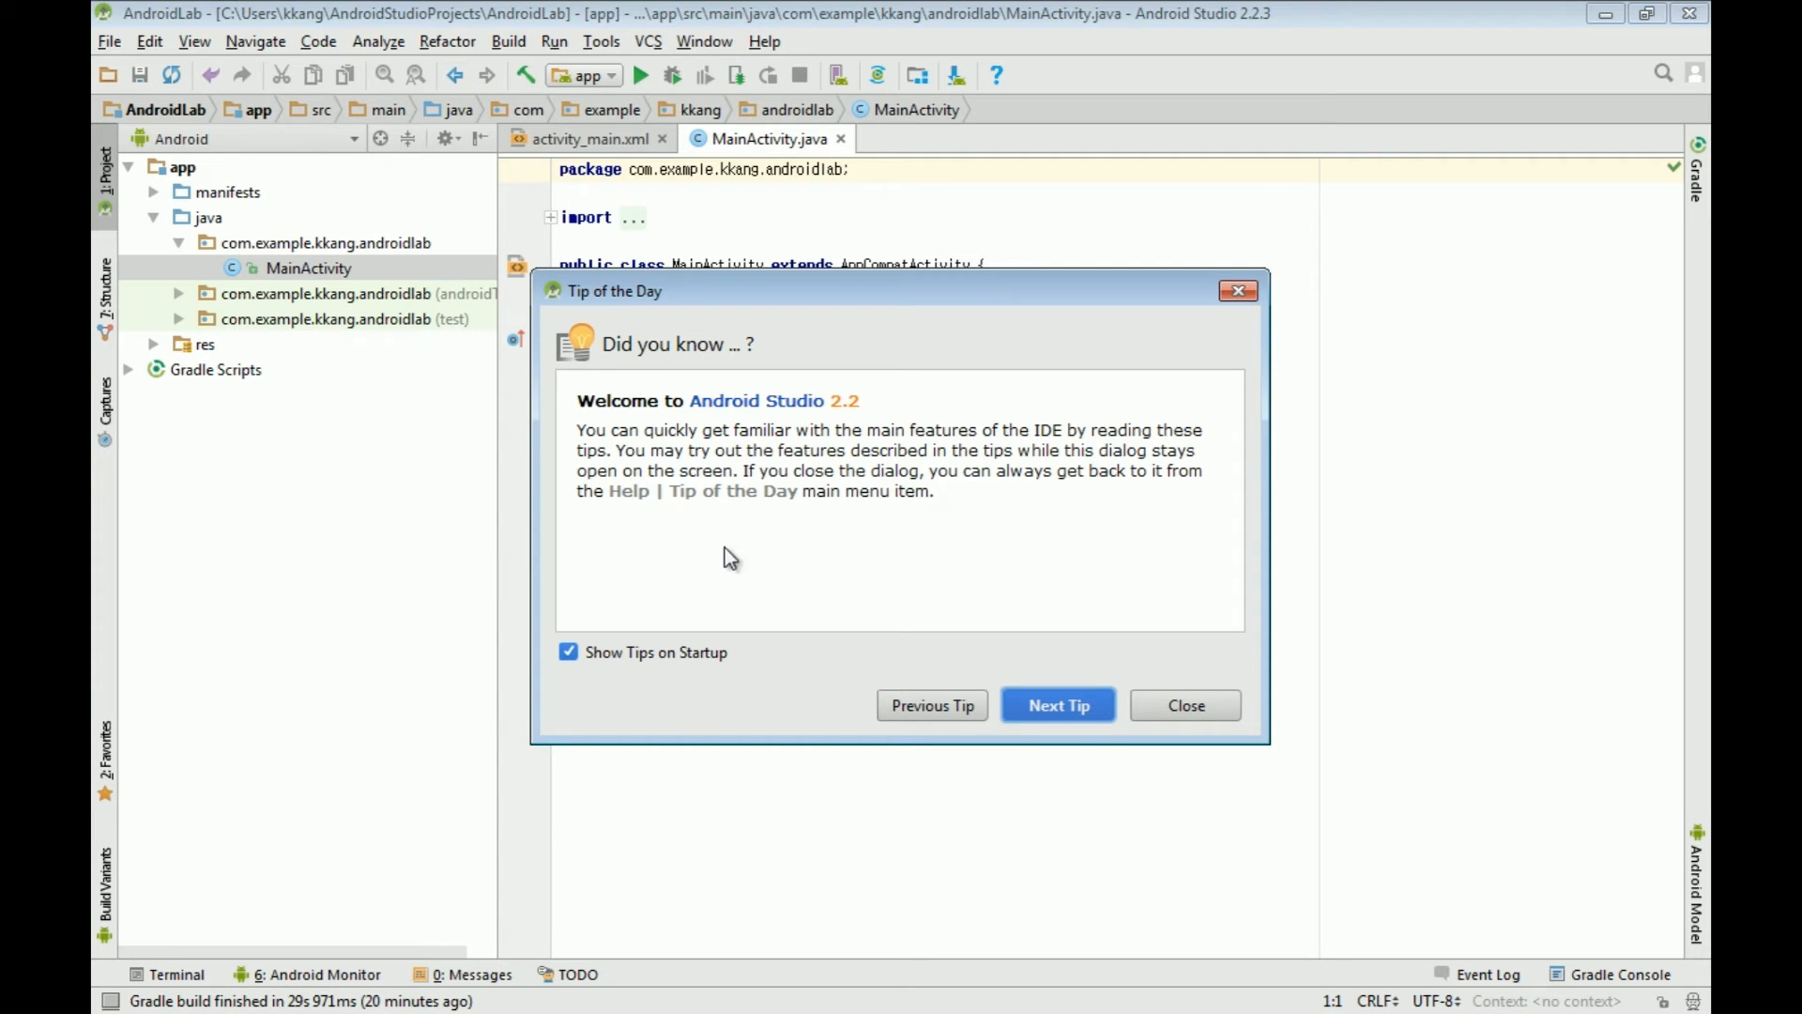
Step: Turn off Show Tips on Startup, close the tip, and focus the MainActivity.java editor
left_click(568, 654)
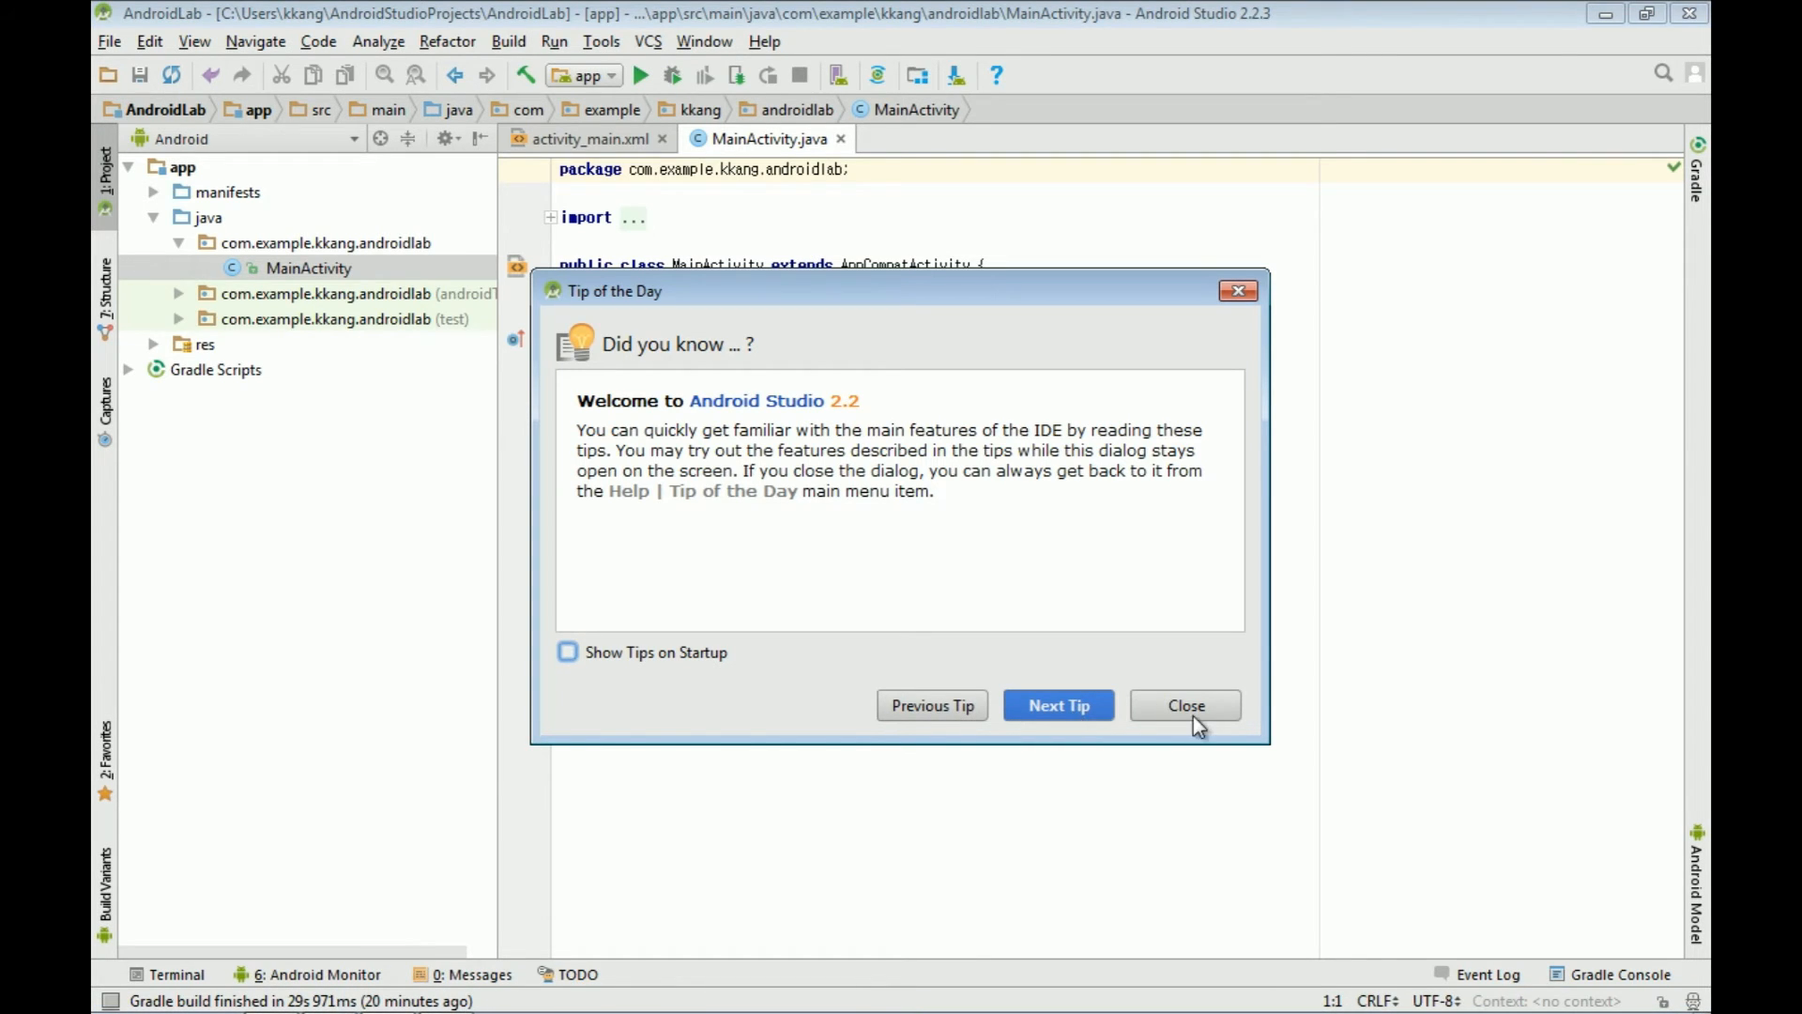
left_click(1190, 714)
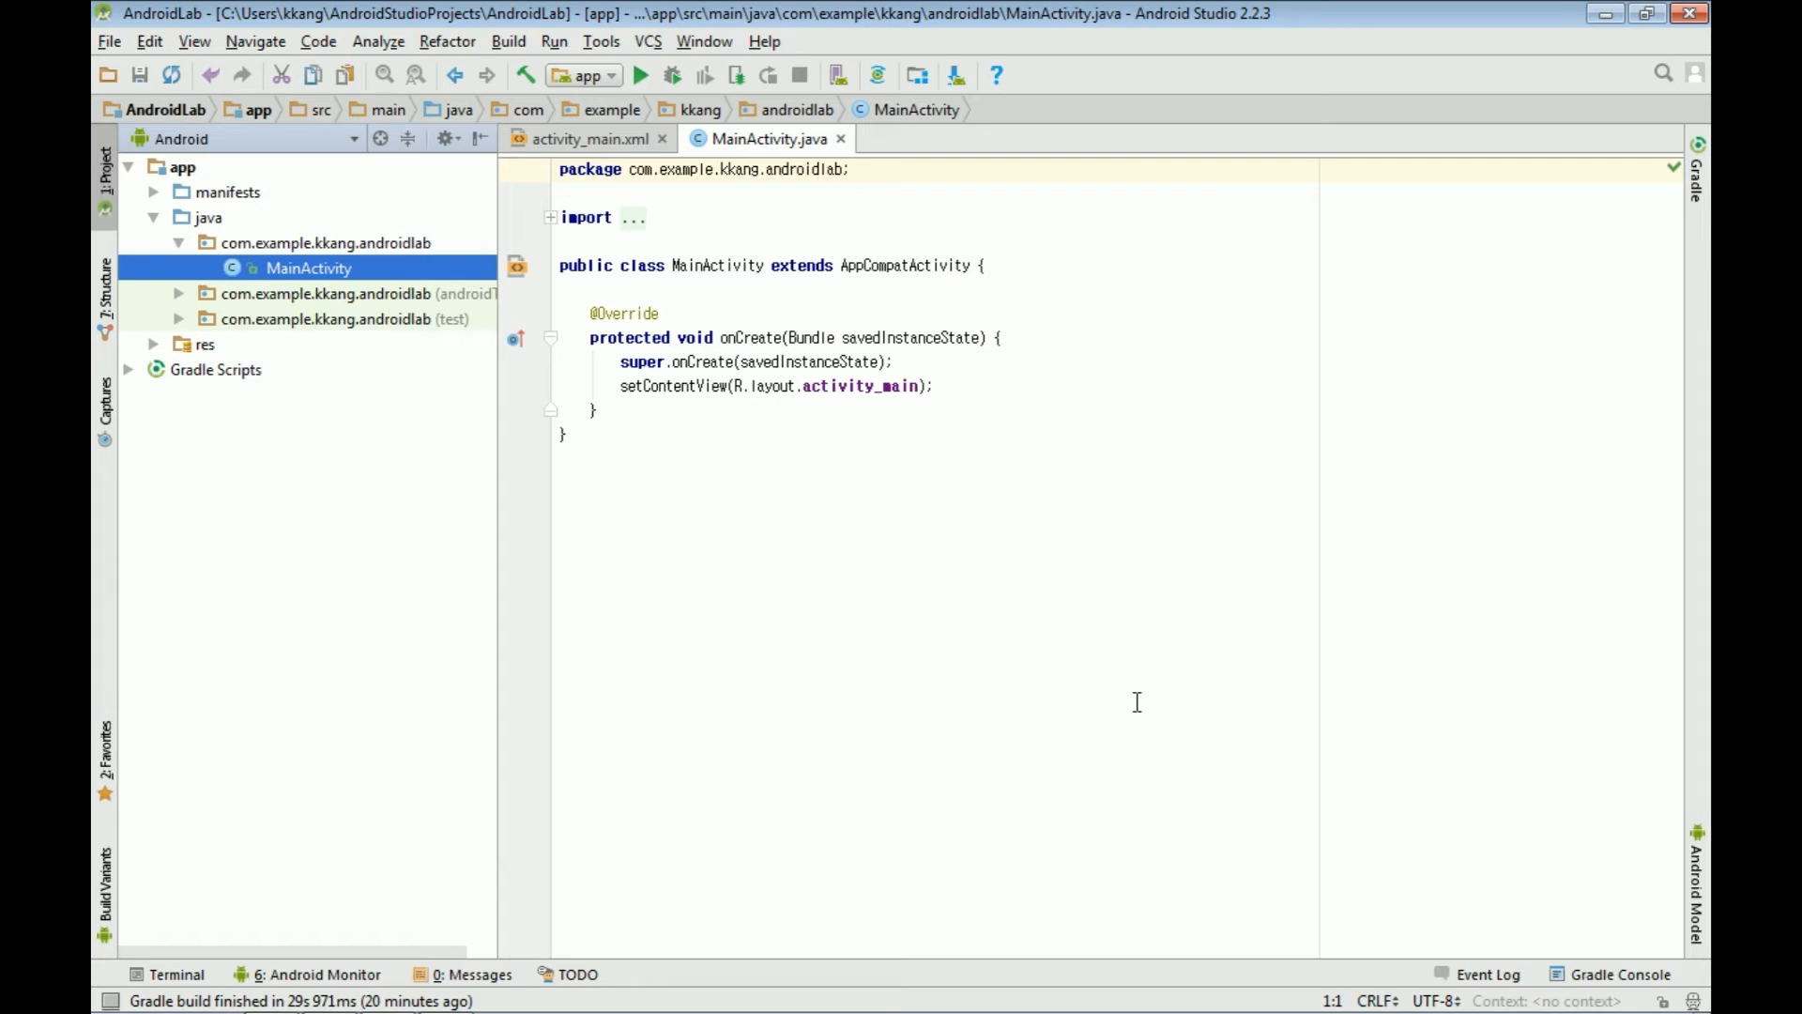
left_click(1136, 702)
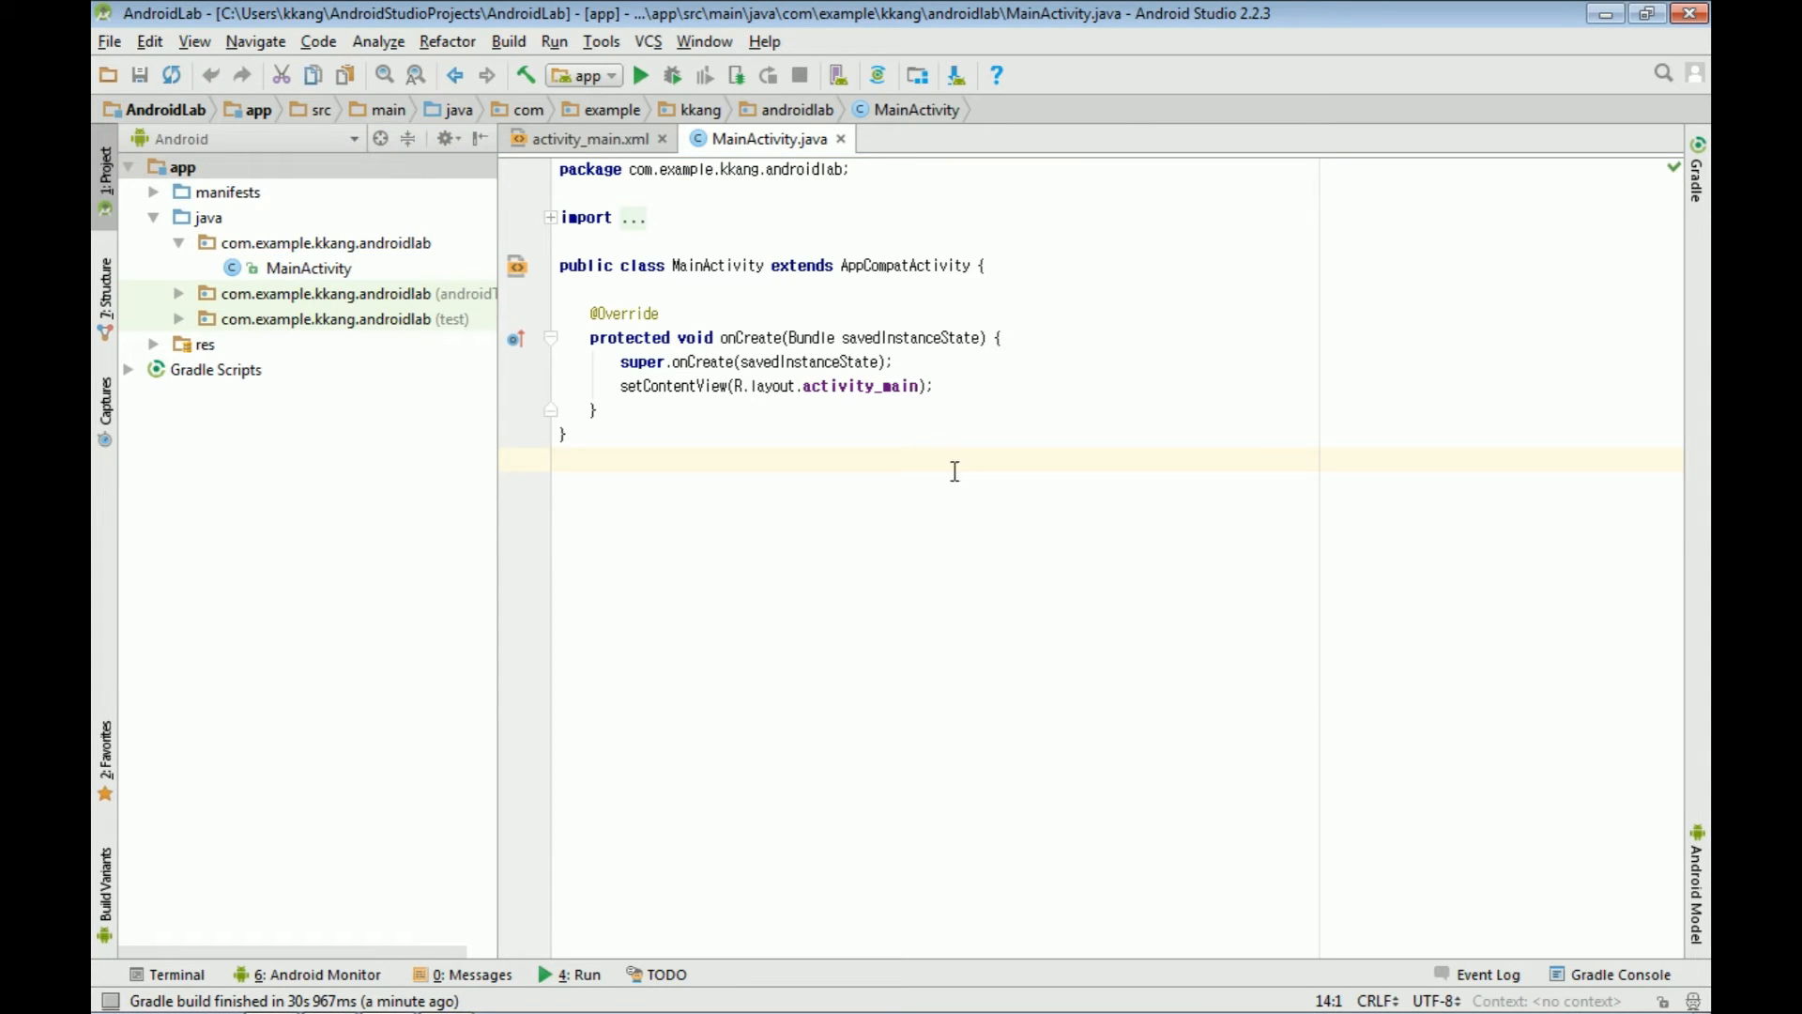
Step: Create a Nexus 5 virtual device using the Nougat Android 7.0 x86 API 24 system image
left_click(839, 75)
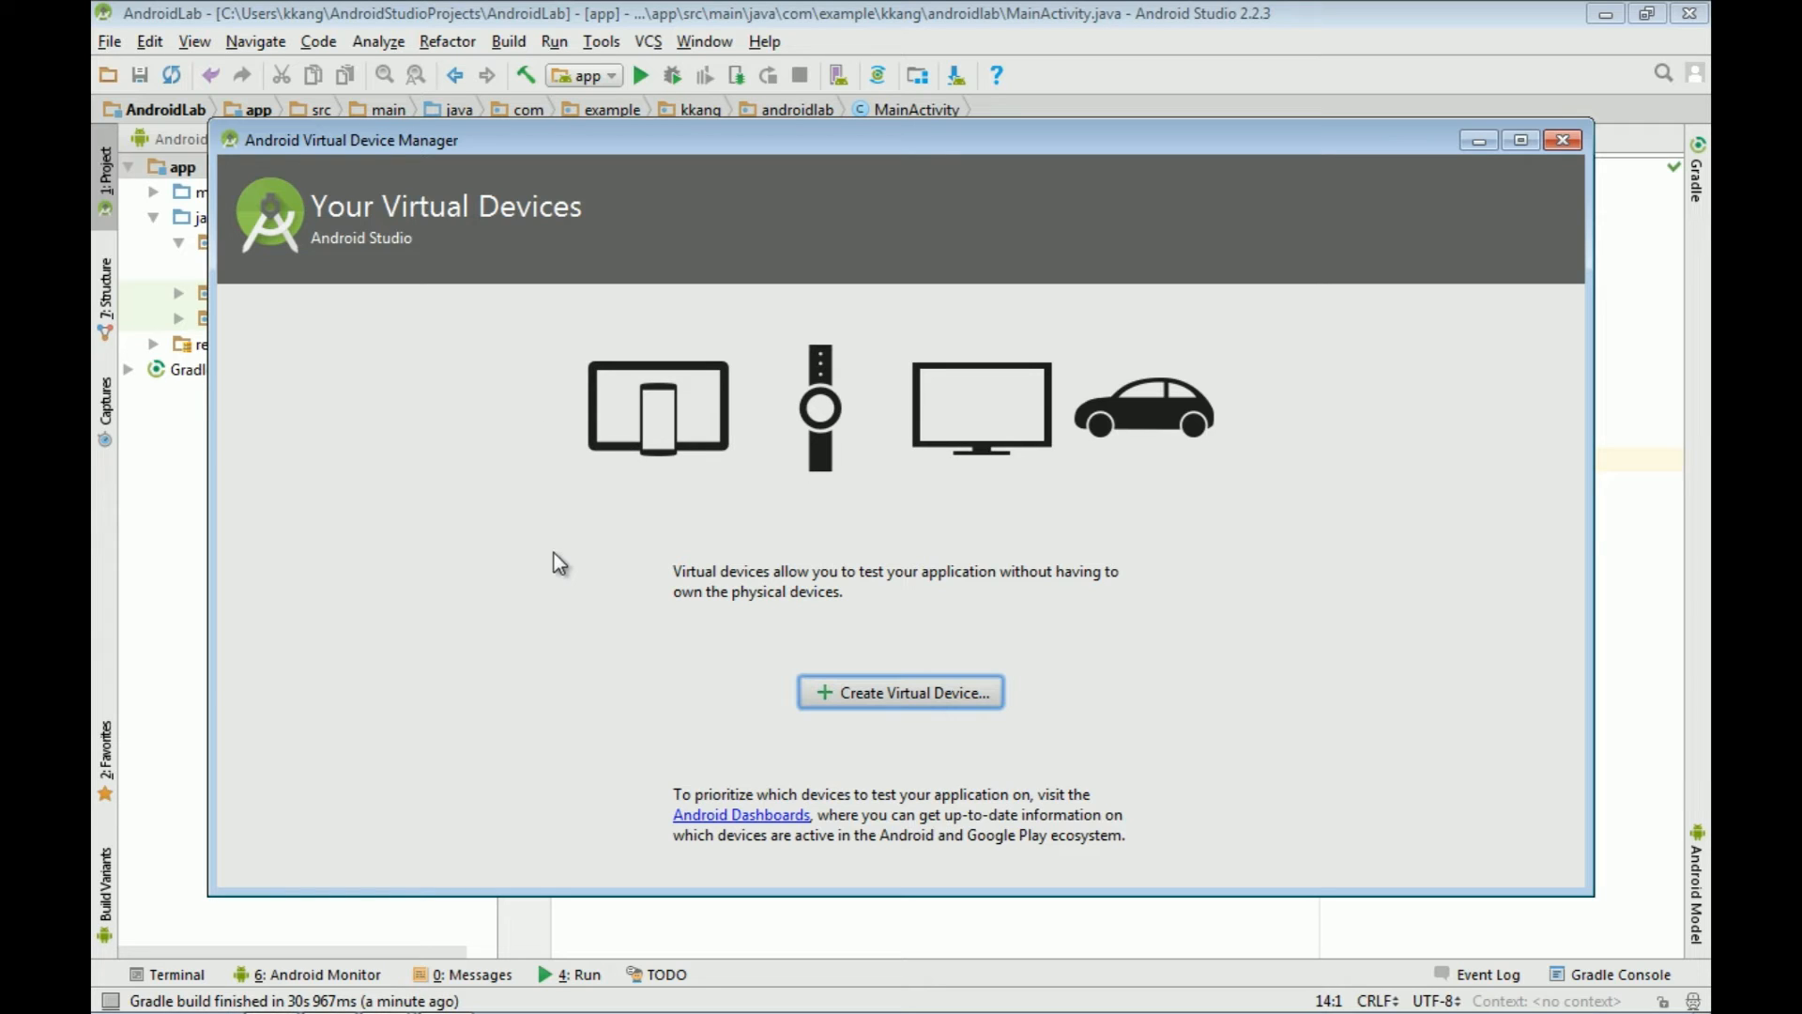
left_click(875, 704)
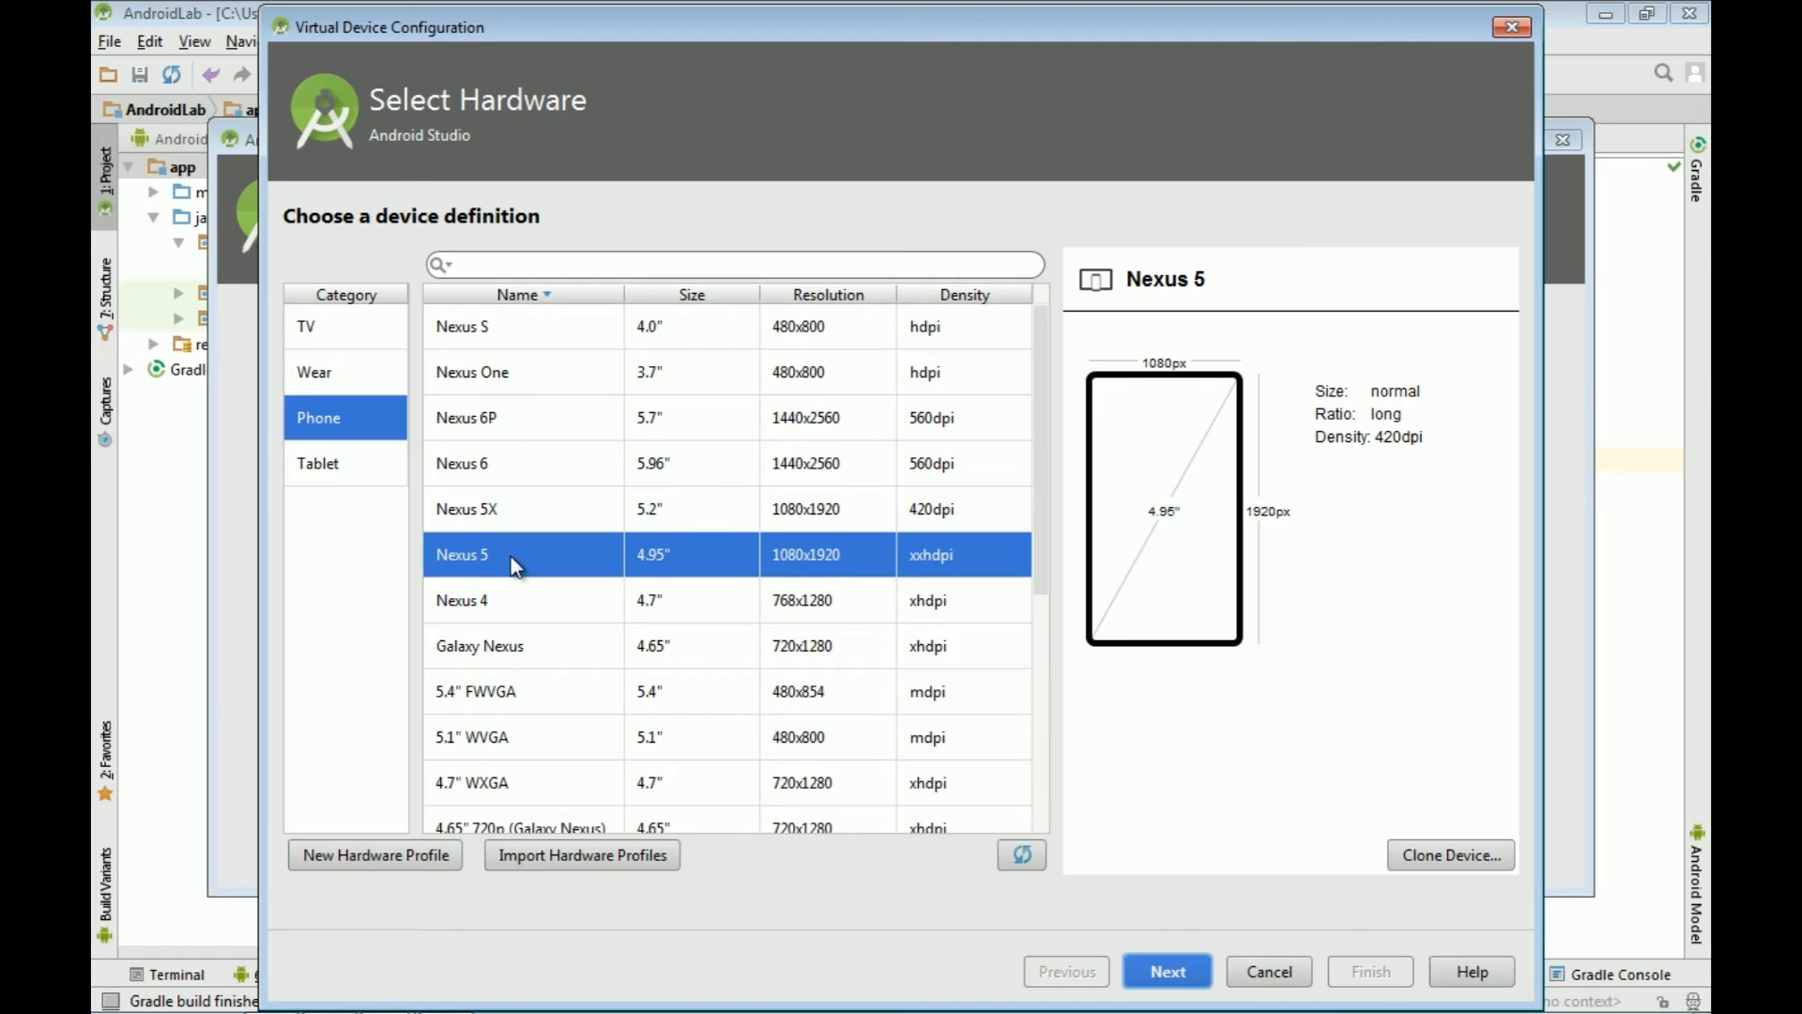
left_click(1171, 967)
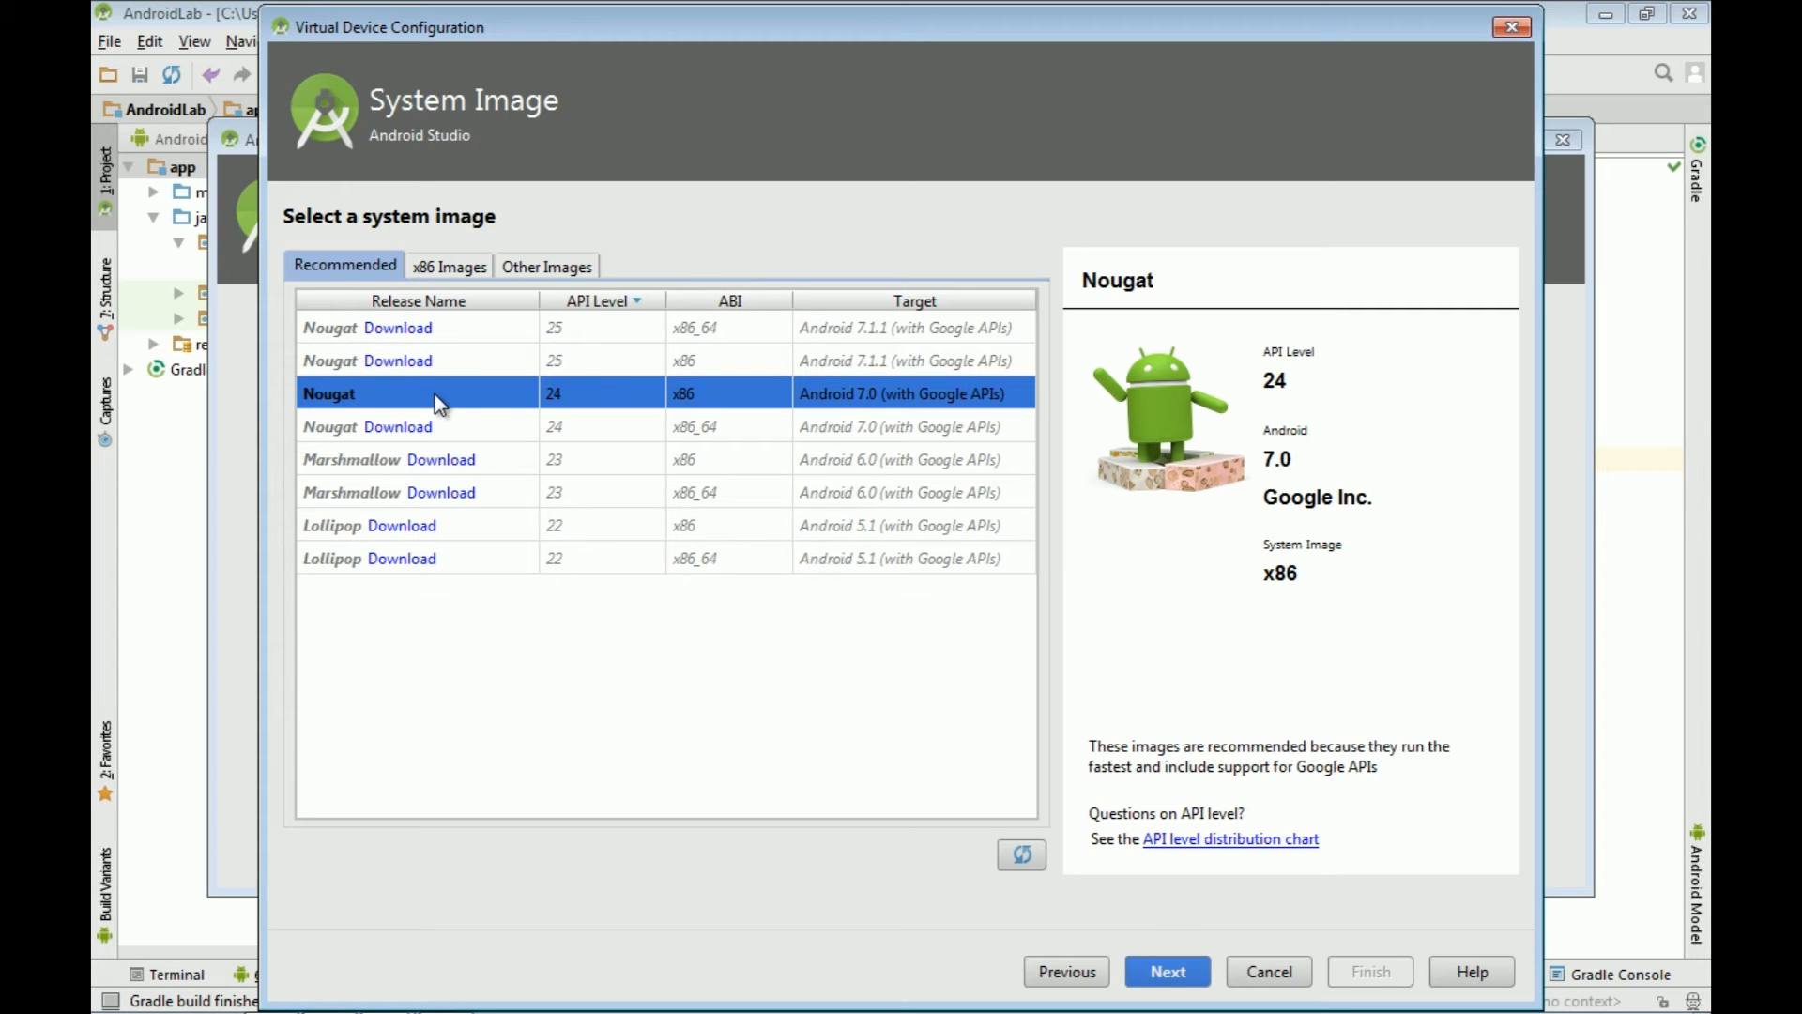
left_click(1164, 971)
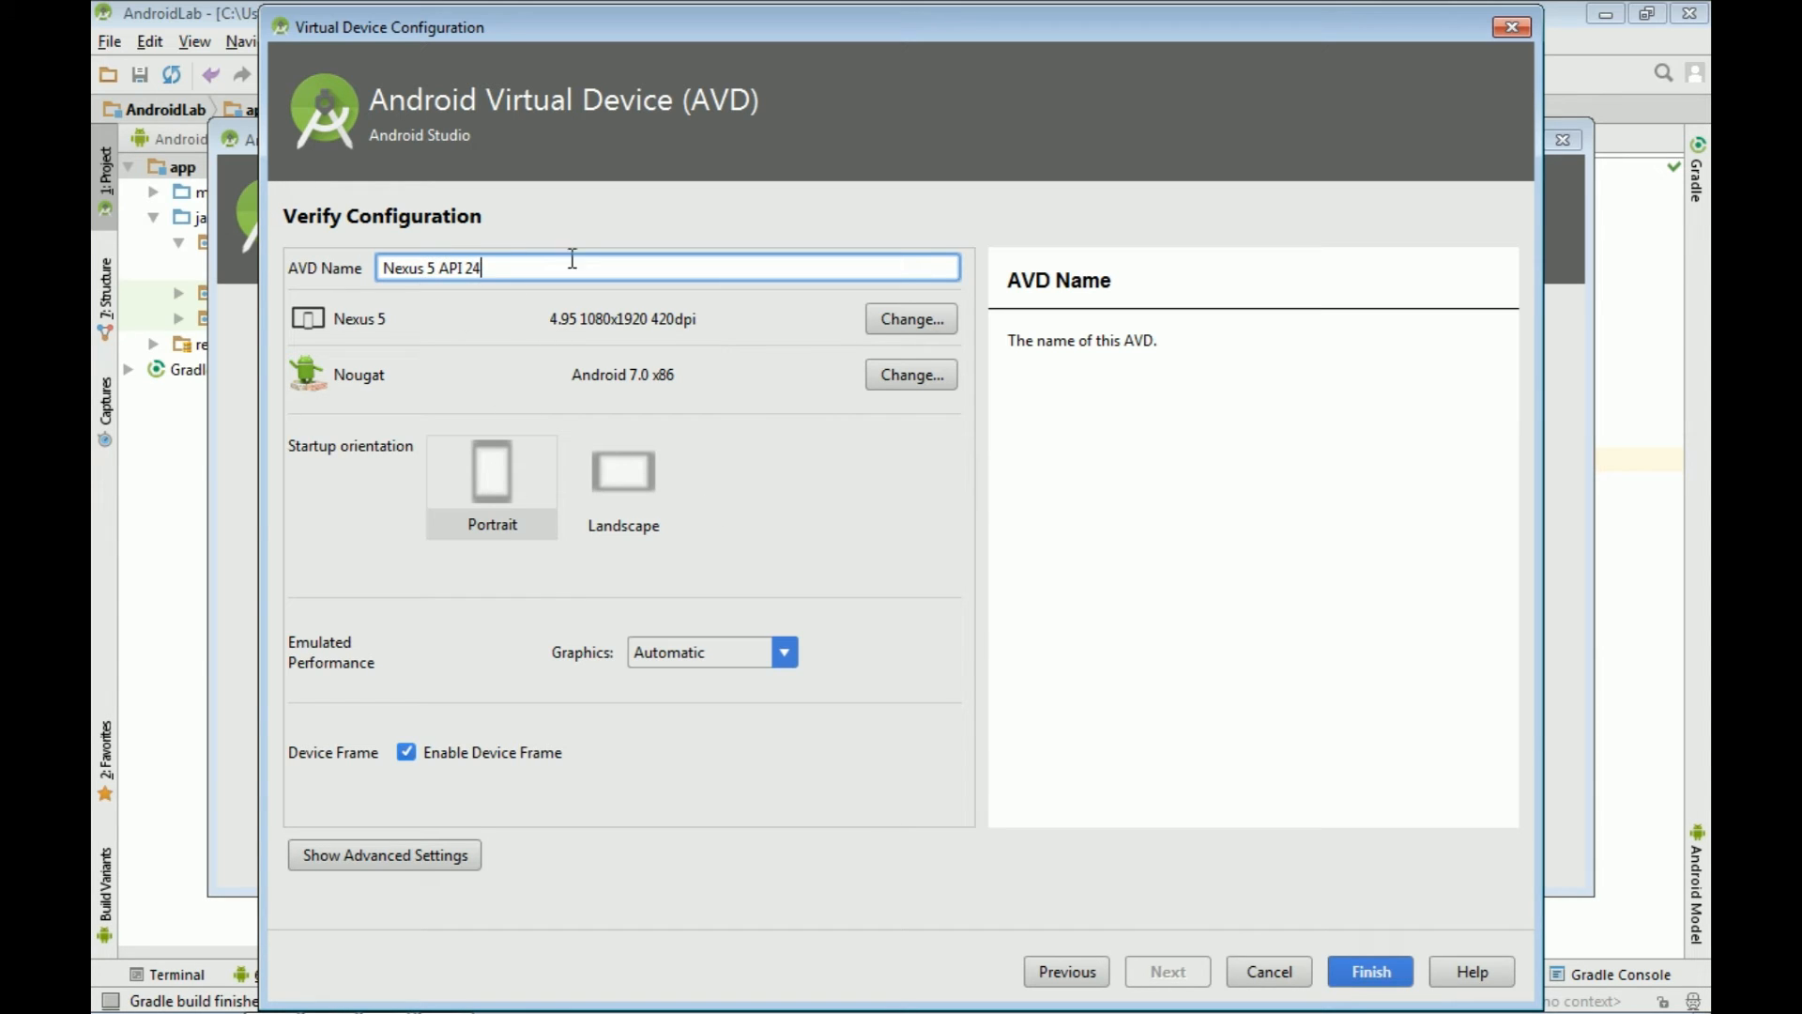
left_click(1399, 979)
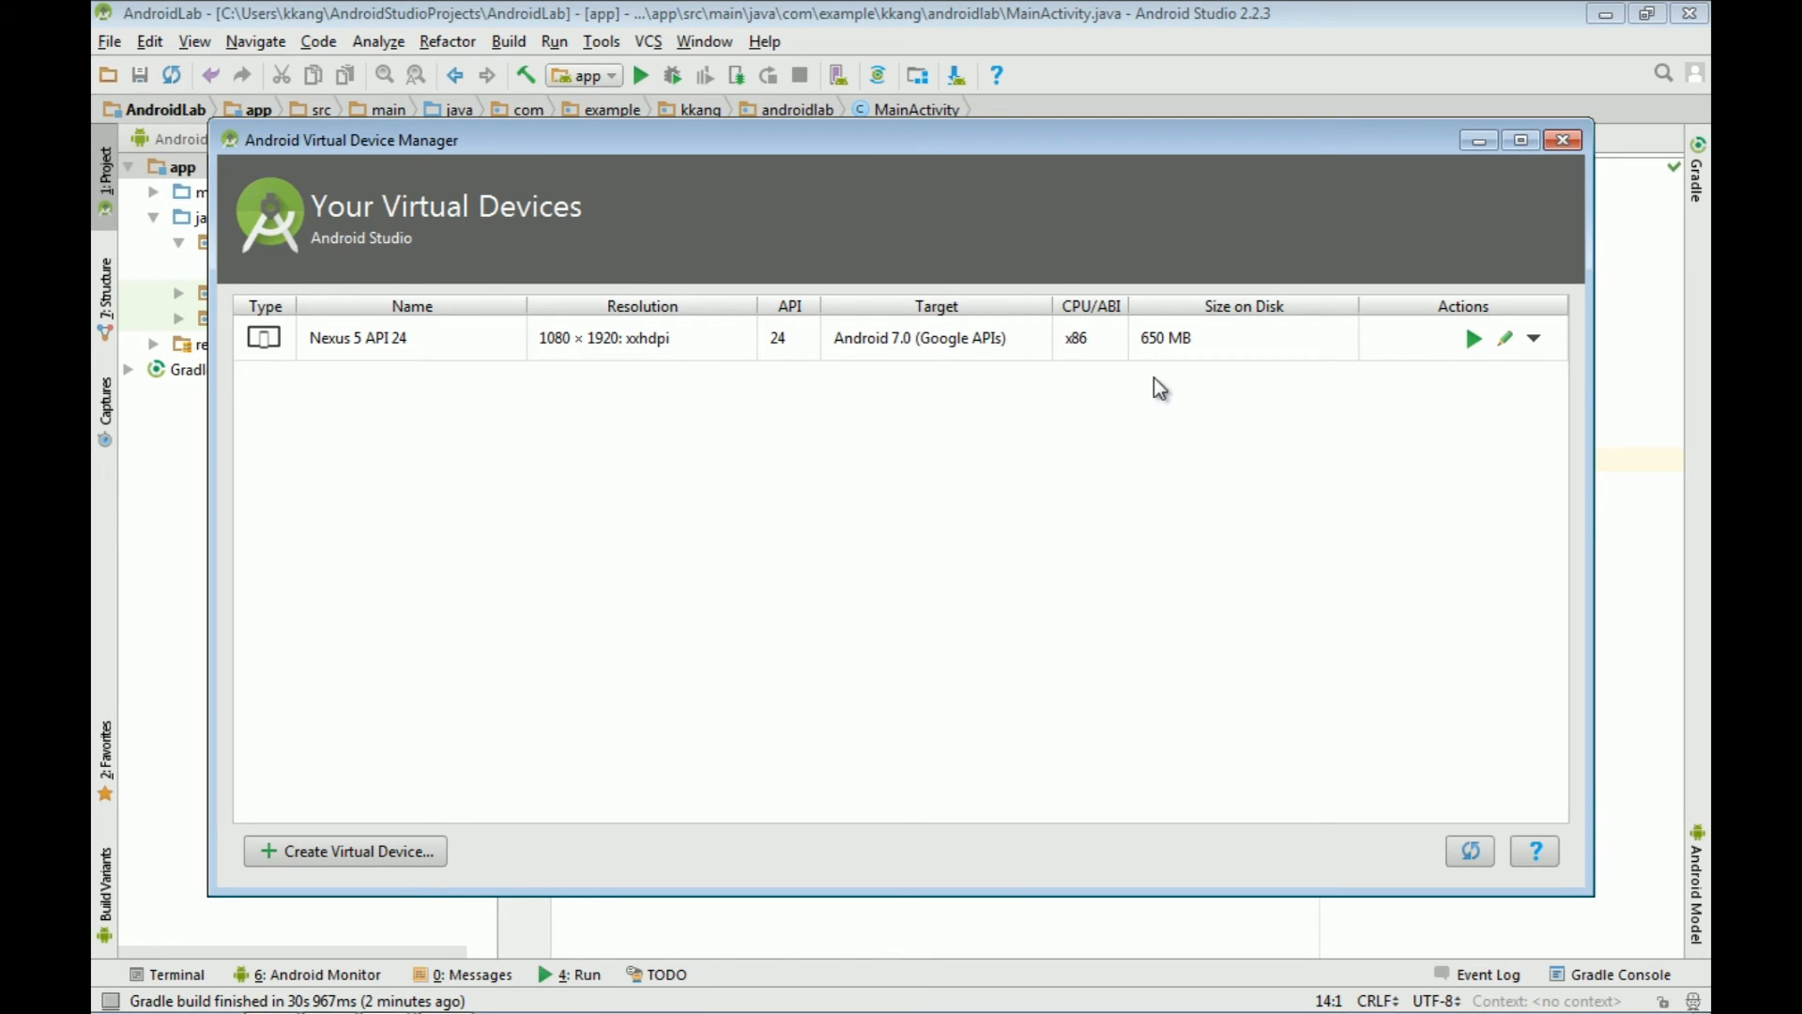
Step: Launch the Nexus 5 API 24 emulator, bring it into view, and dismiss its welcome card
left_click(1472, 339)
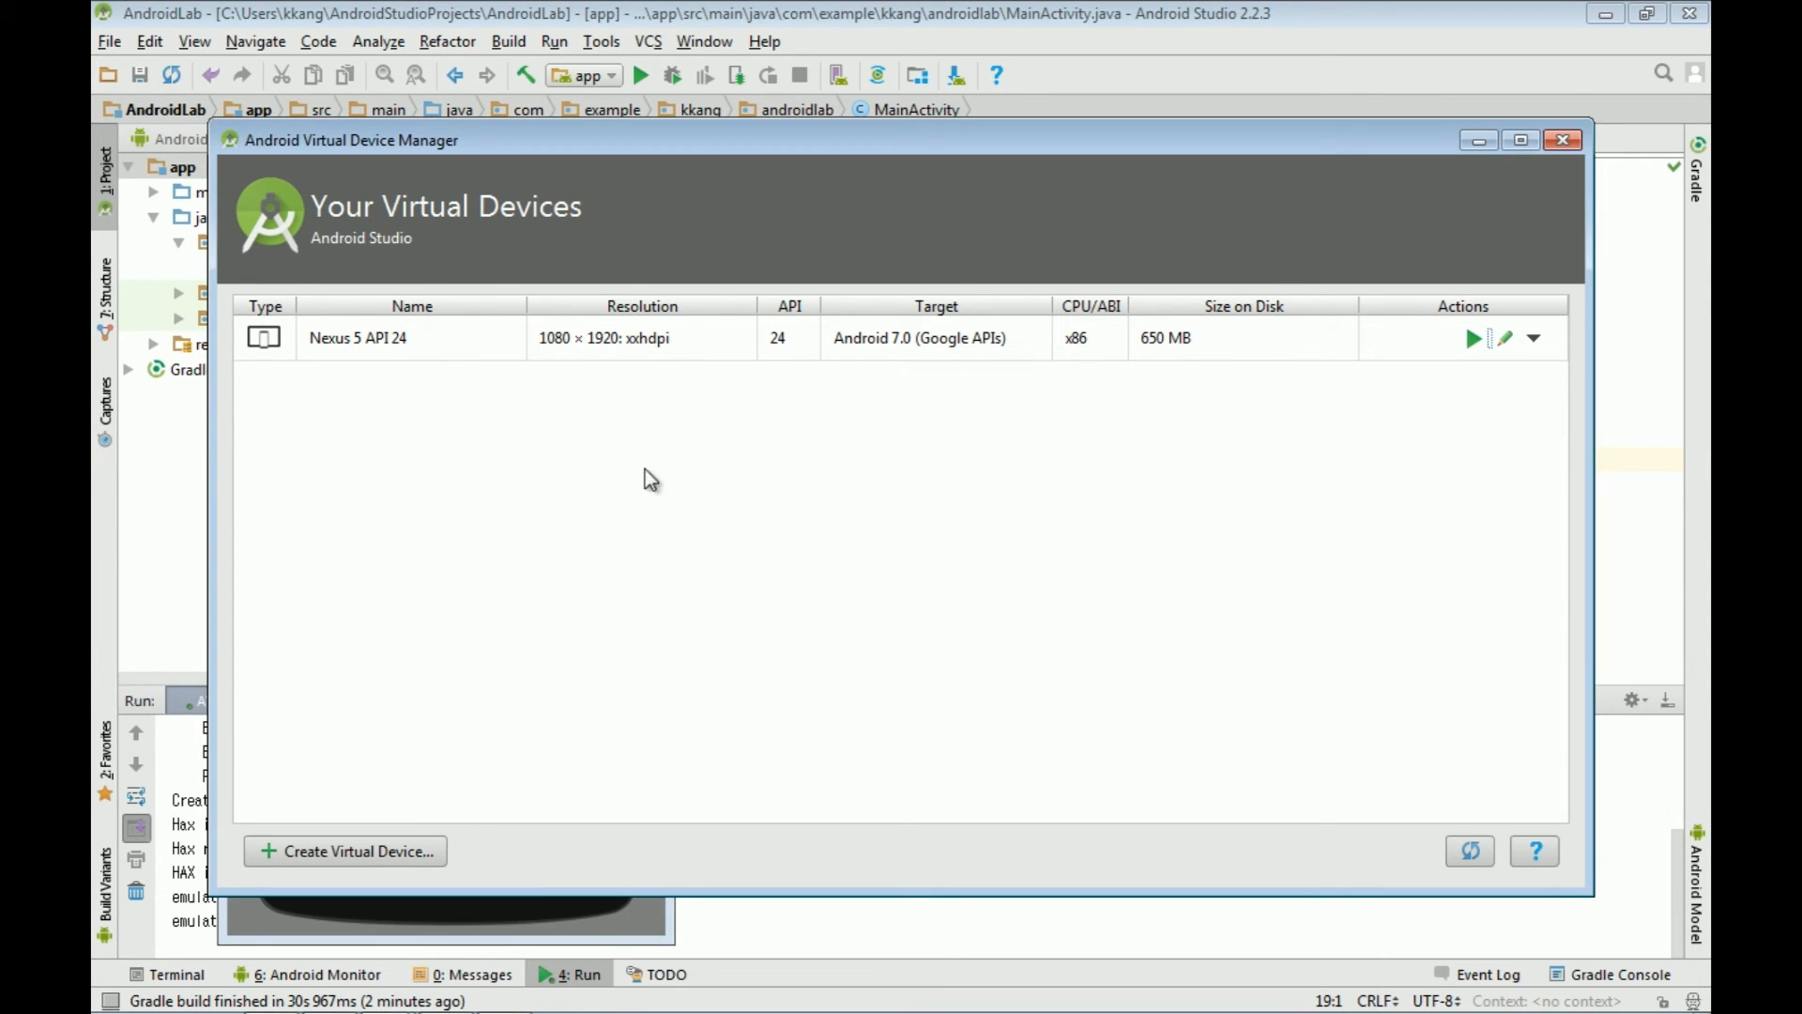
left_click(1562, 140)
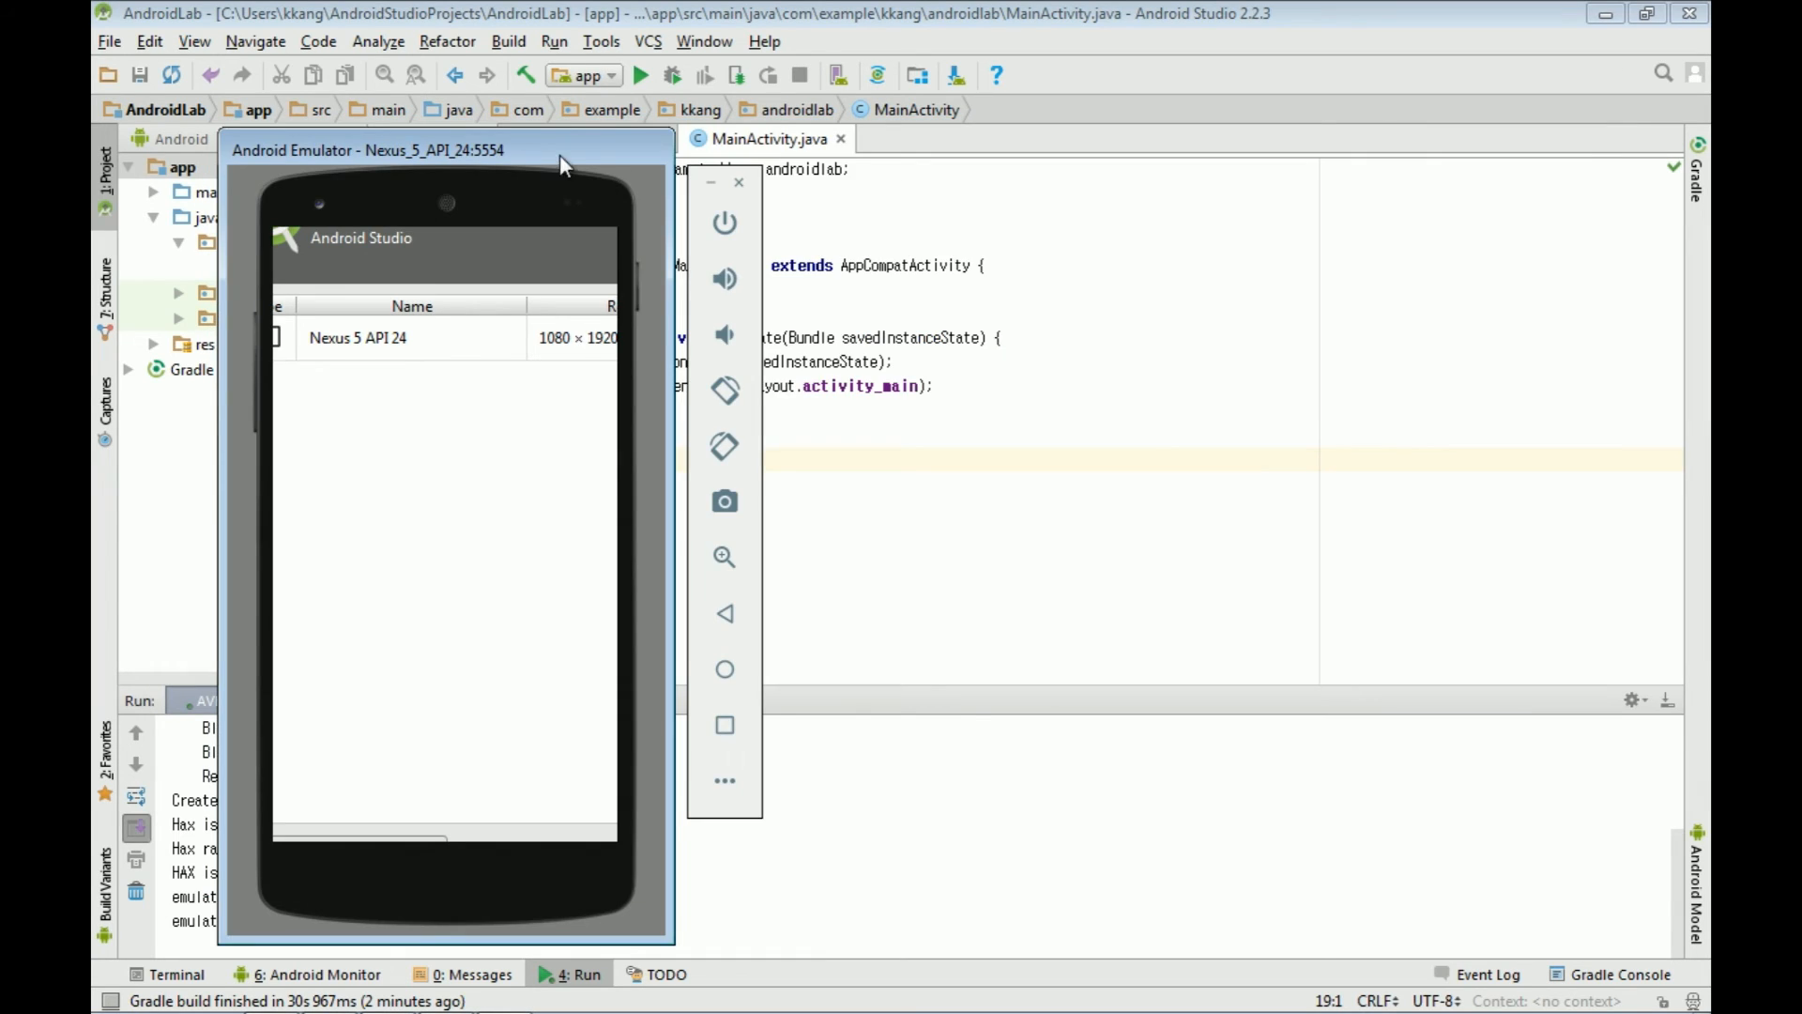
left_click_drag(559, 144, 931, 108)
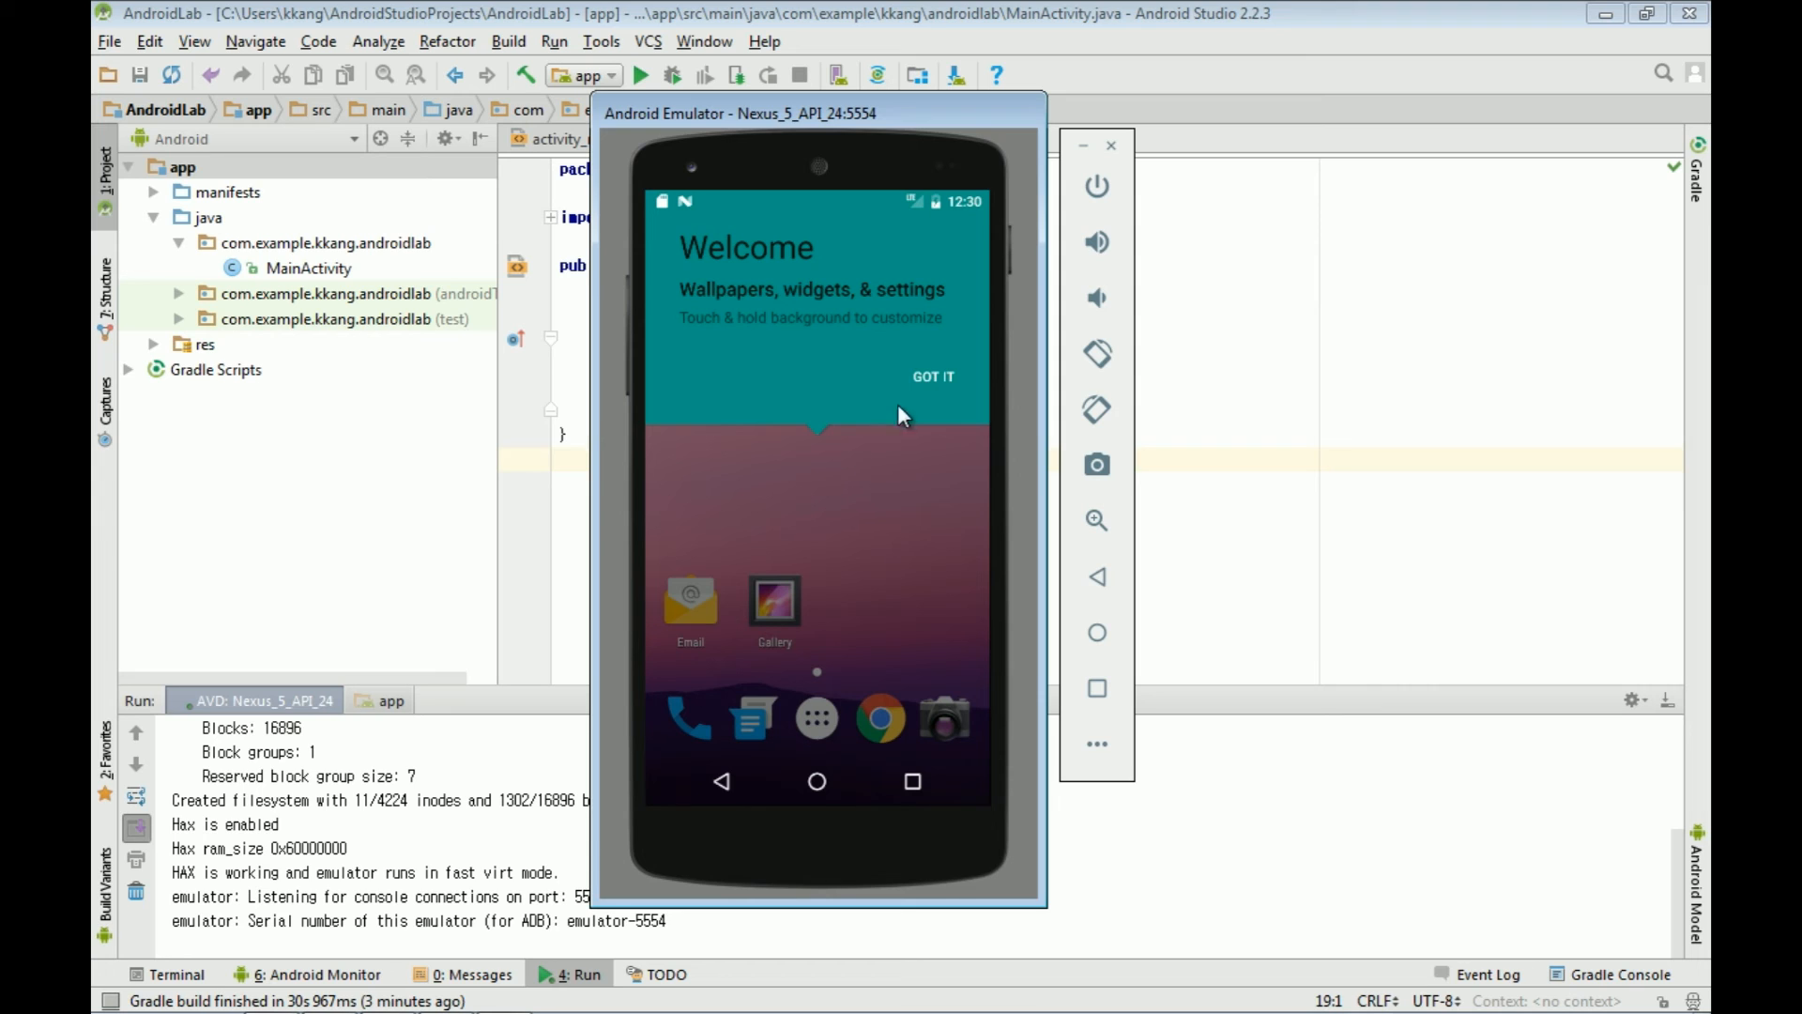
left_click(927, 383)
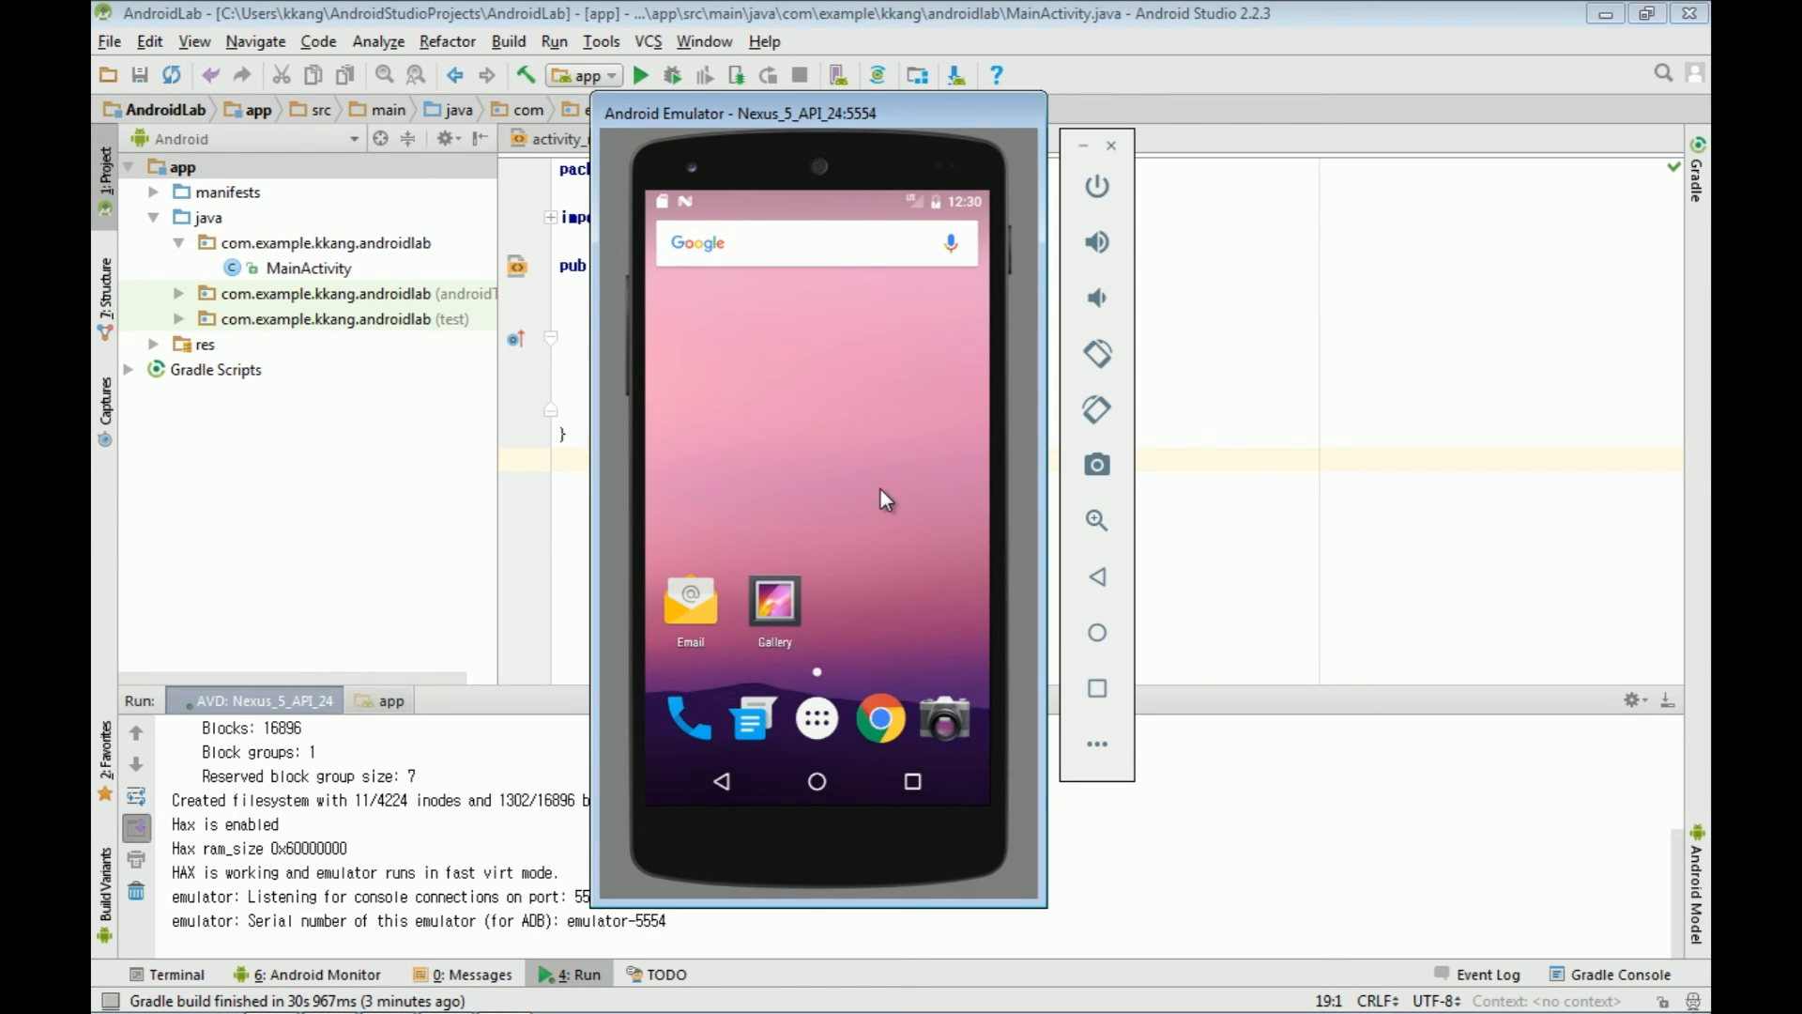
left_click(1256, 428)
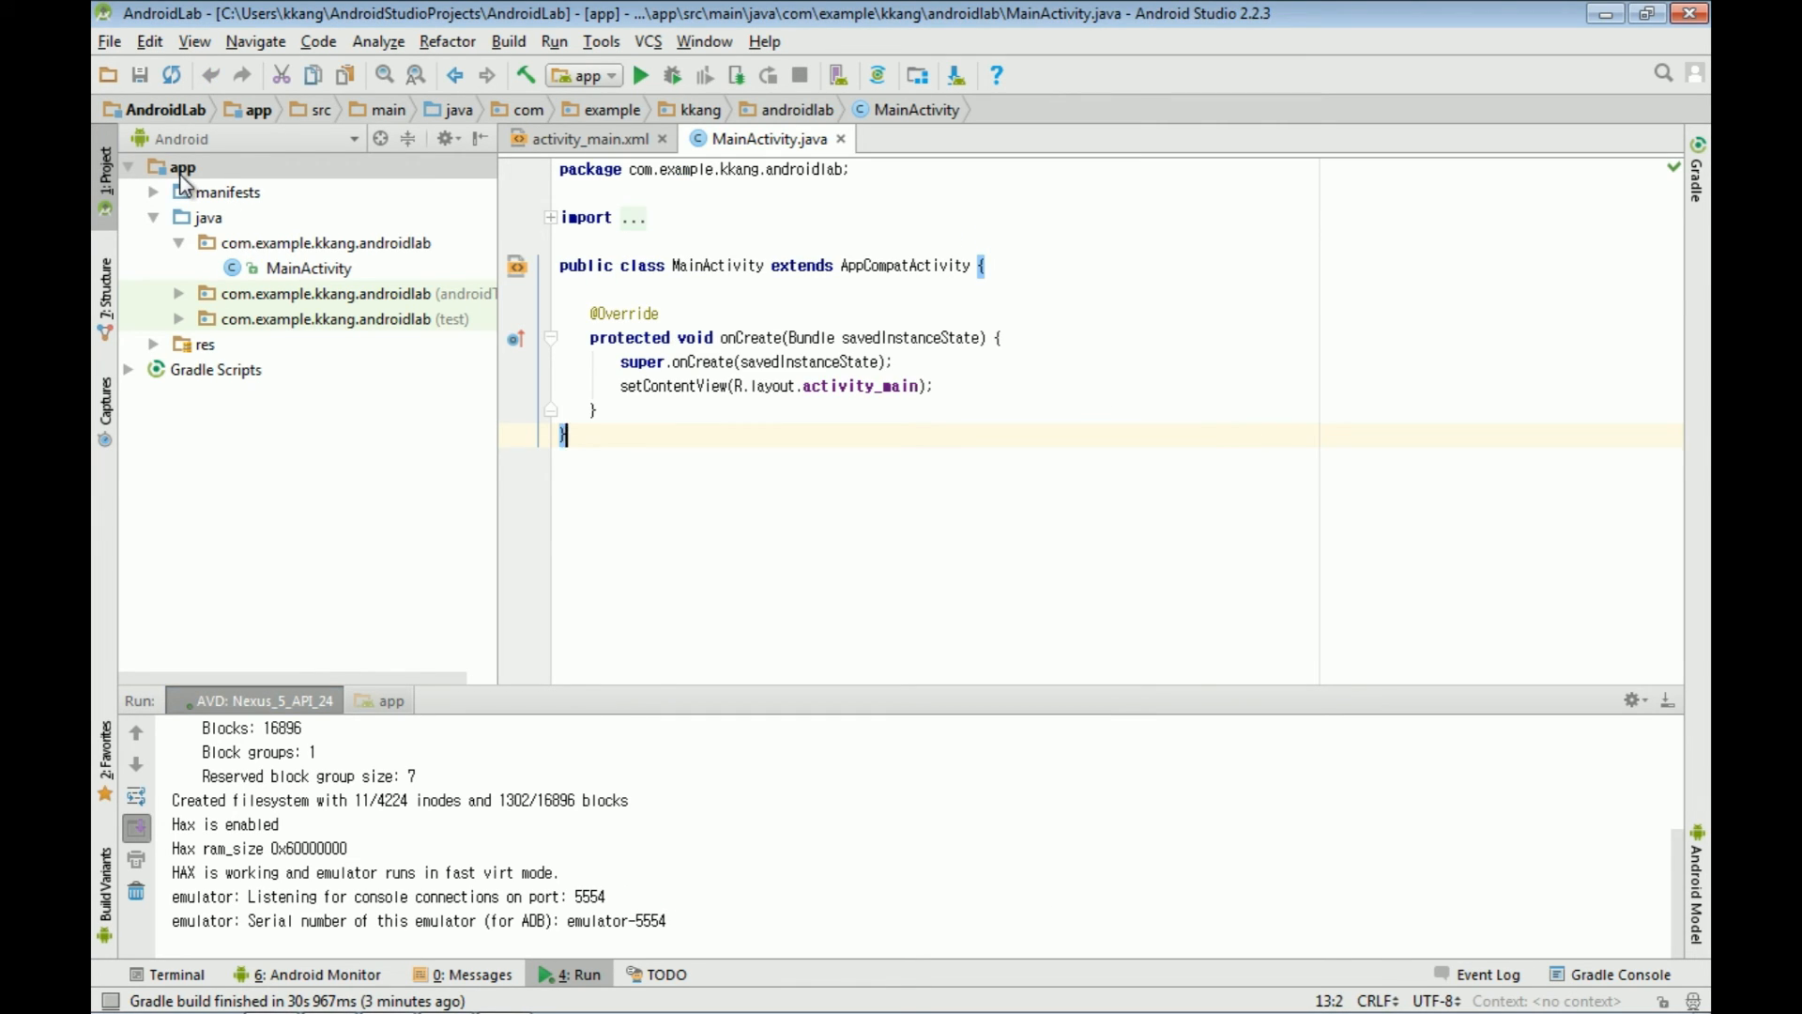
Step: Run the app module on the Nexus 5 API 24 deployment target and check its Hello World! screen
left_click(180, 175)
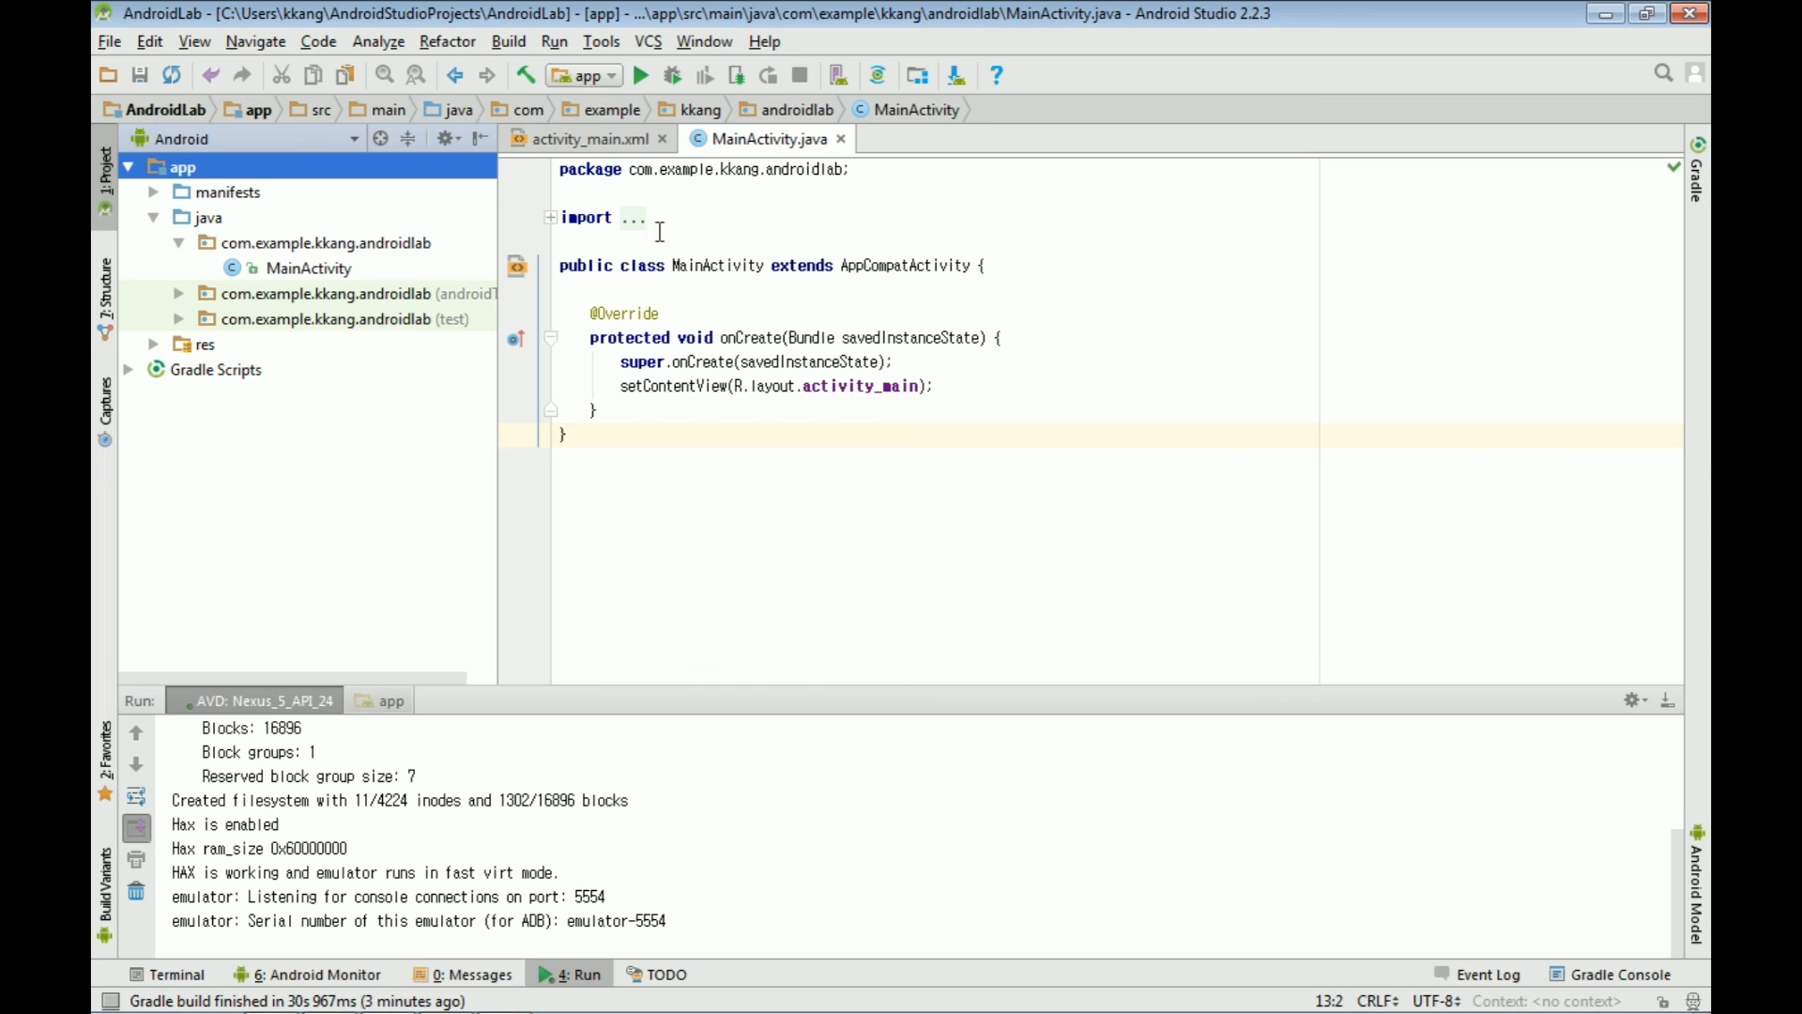
left_click(641, 77)
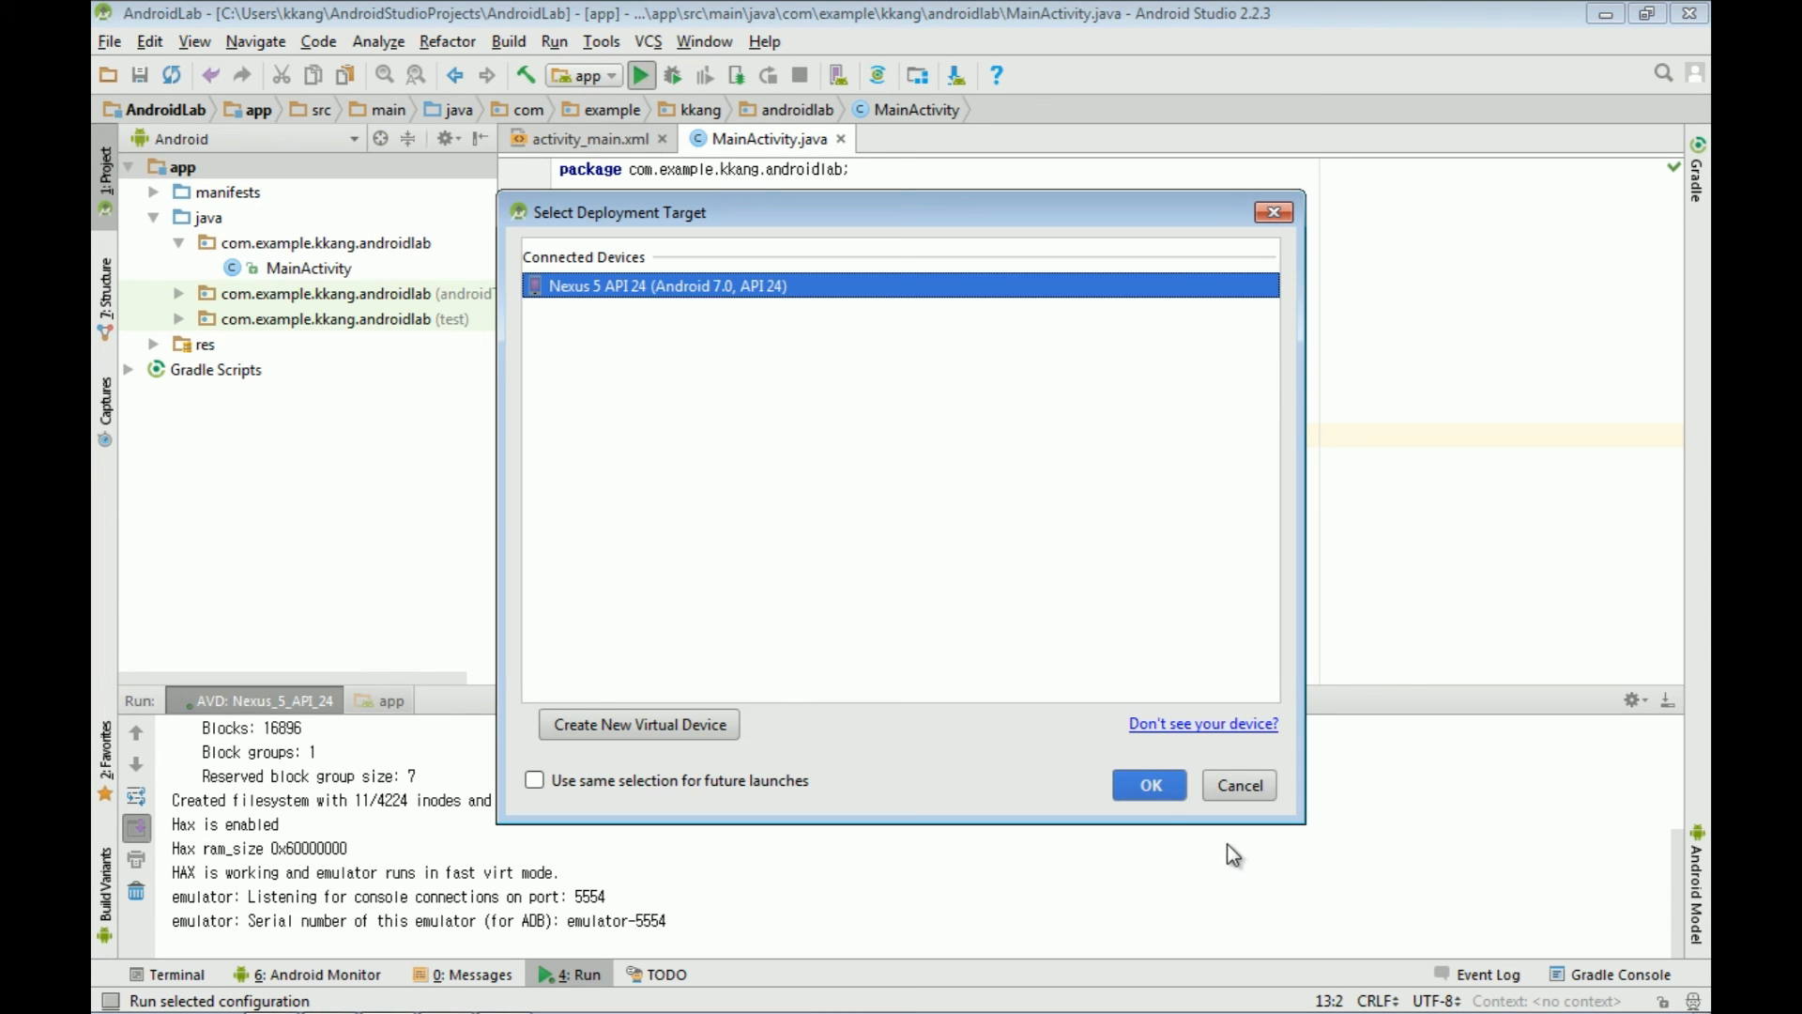
left_click(1152, 786)
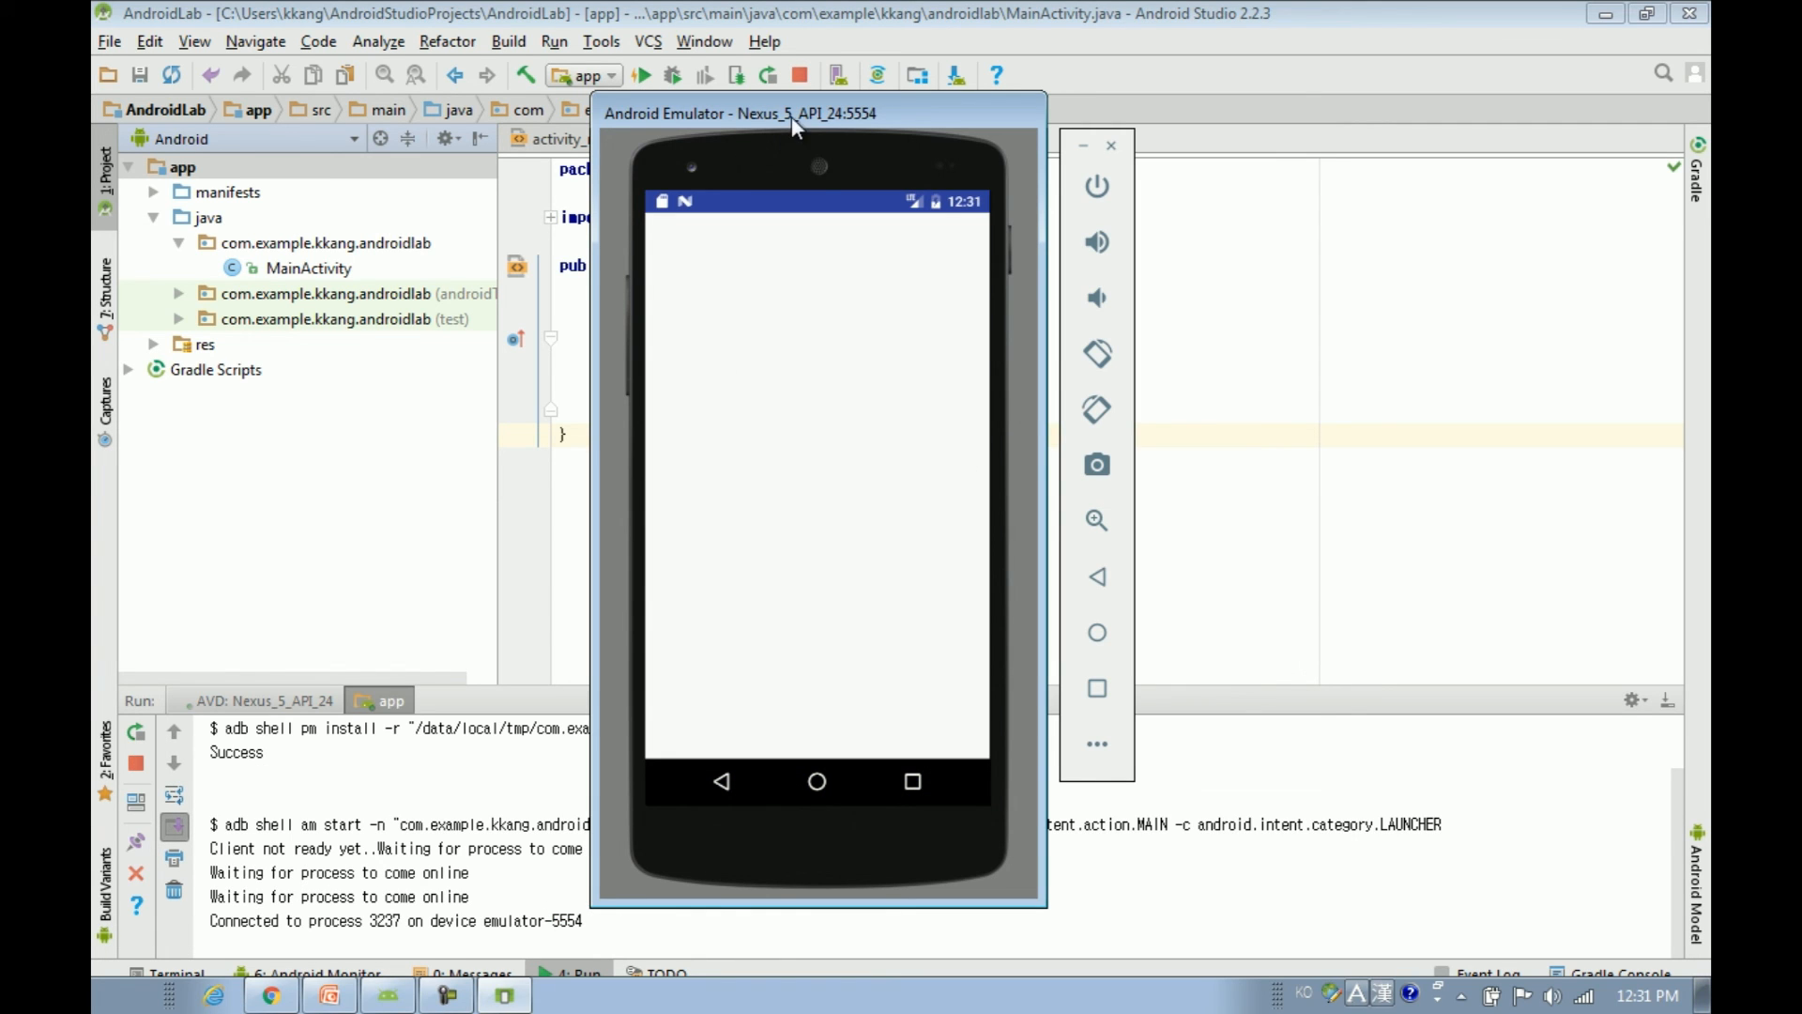
left_click(1411, 515)
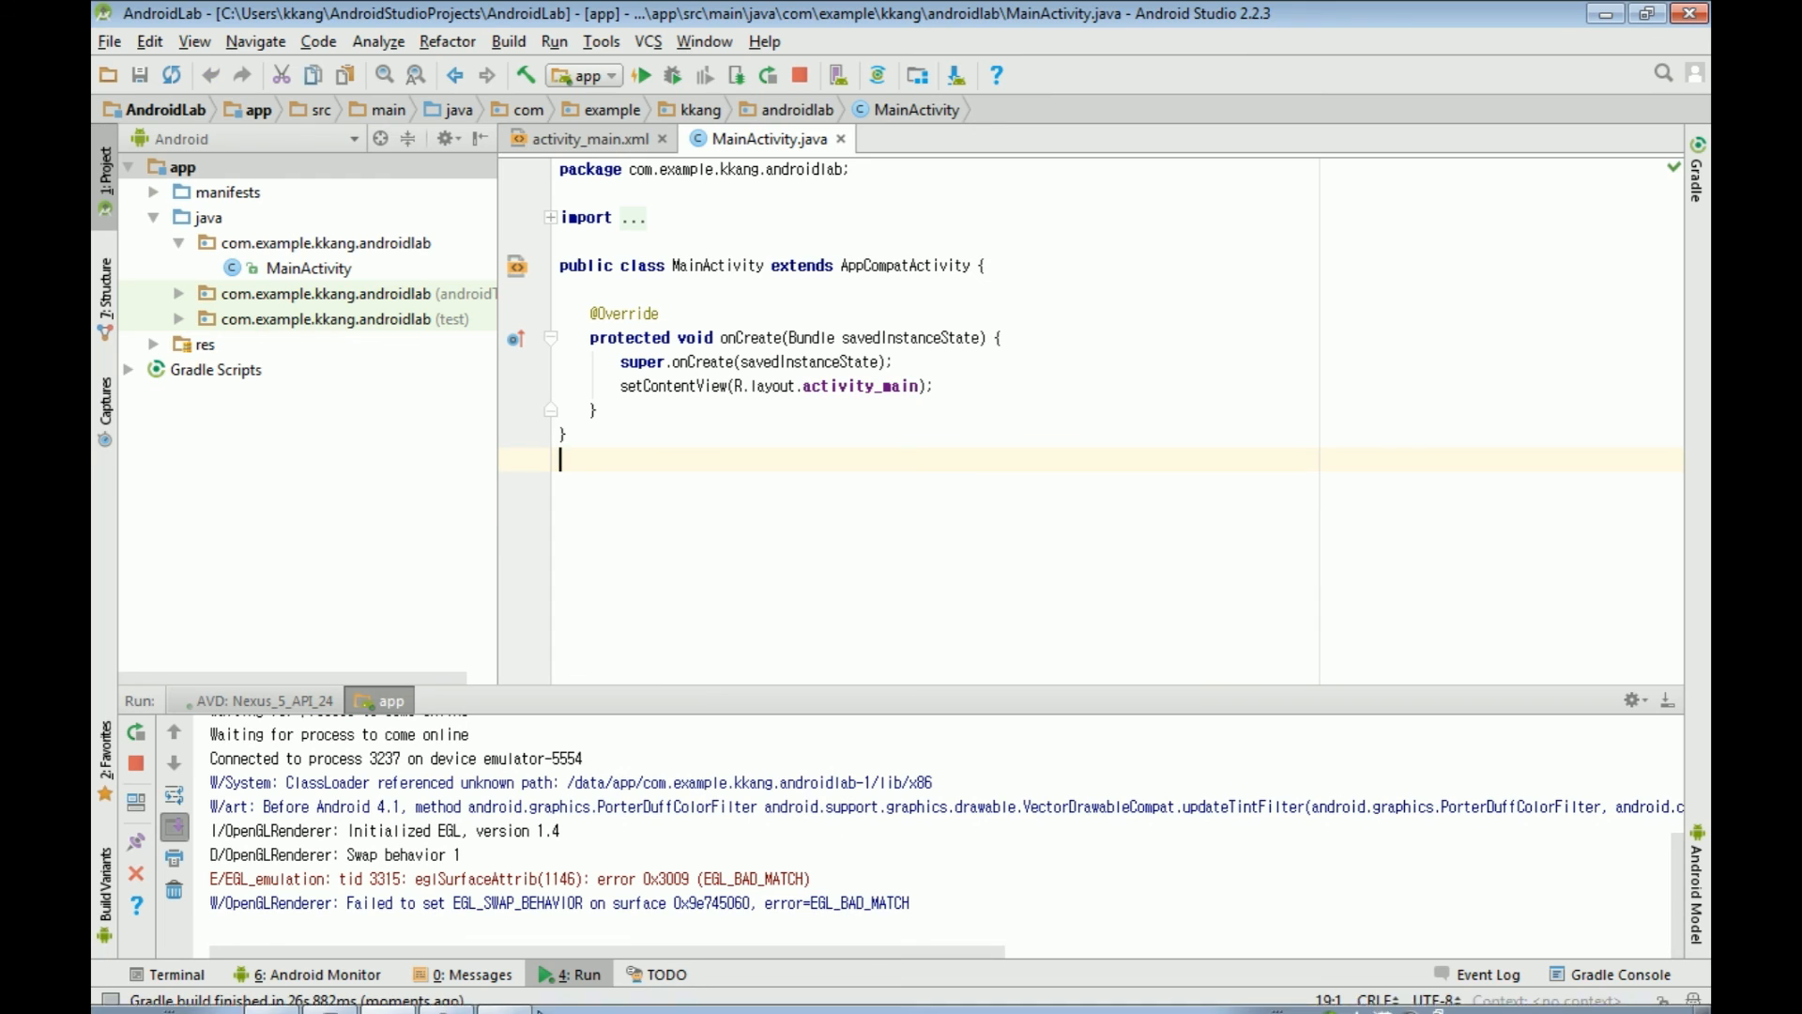
left_click(505, 995)
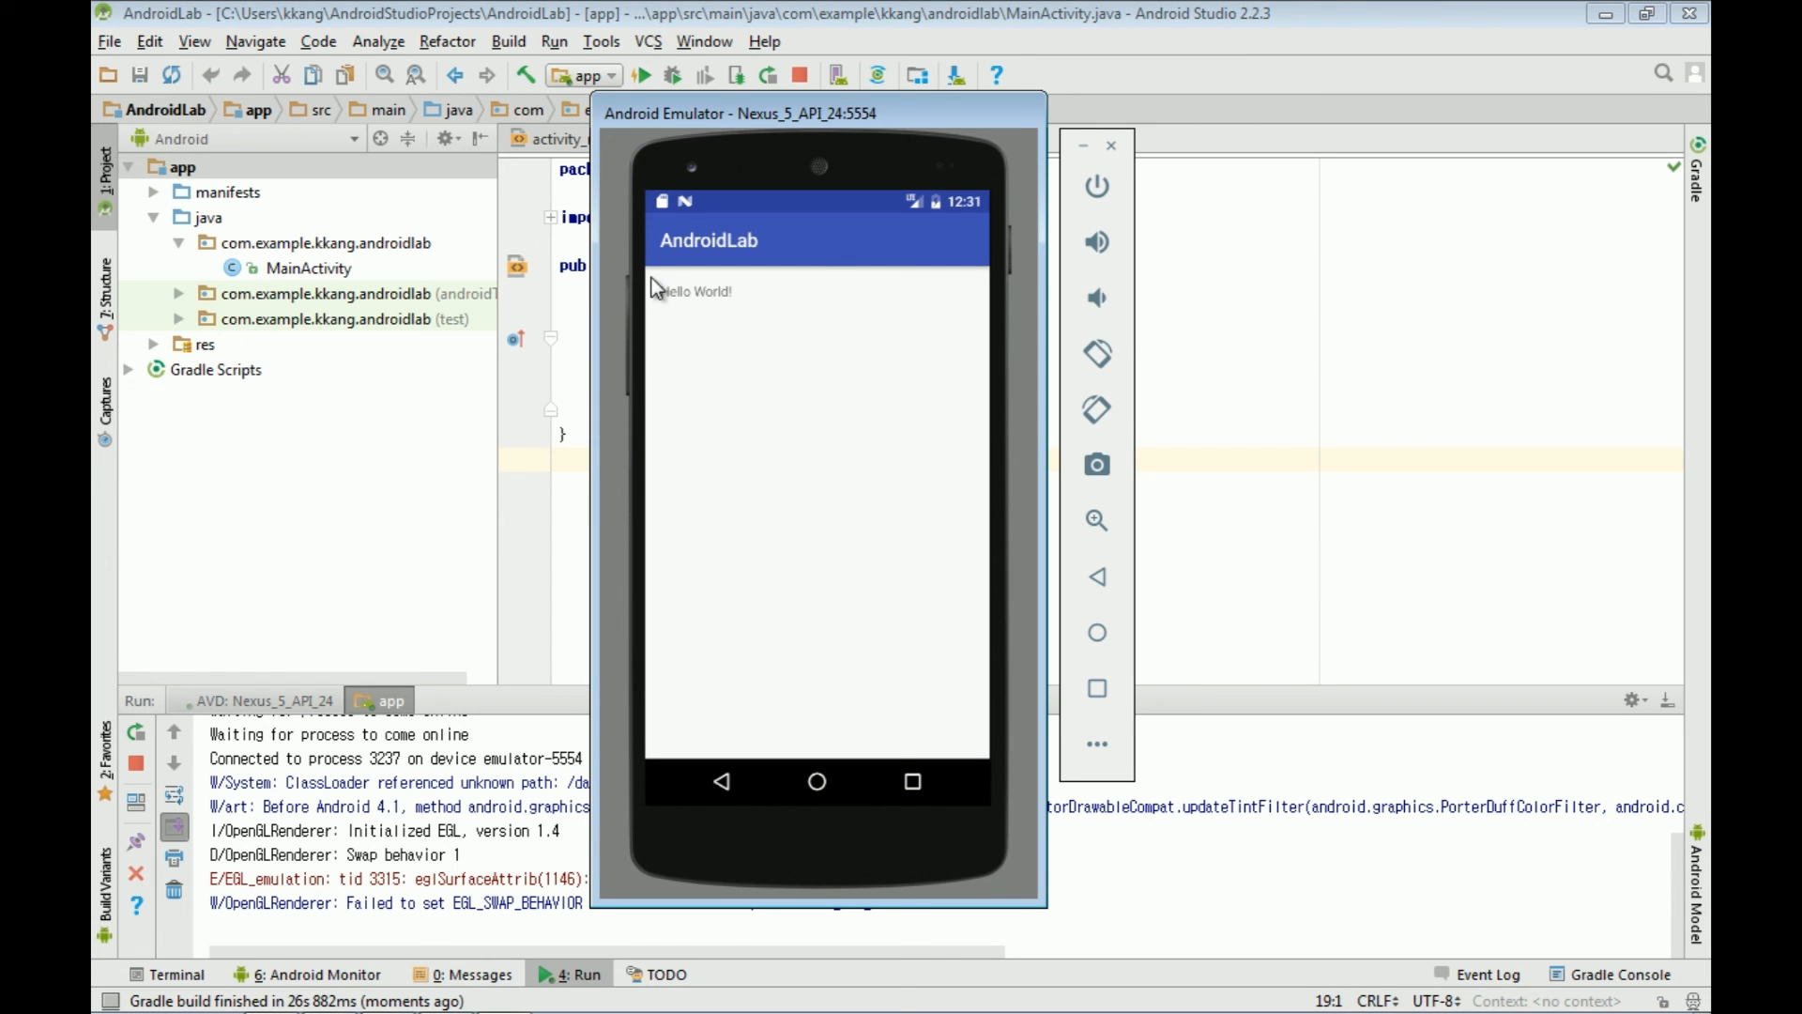
left_click(1281, 288)
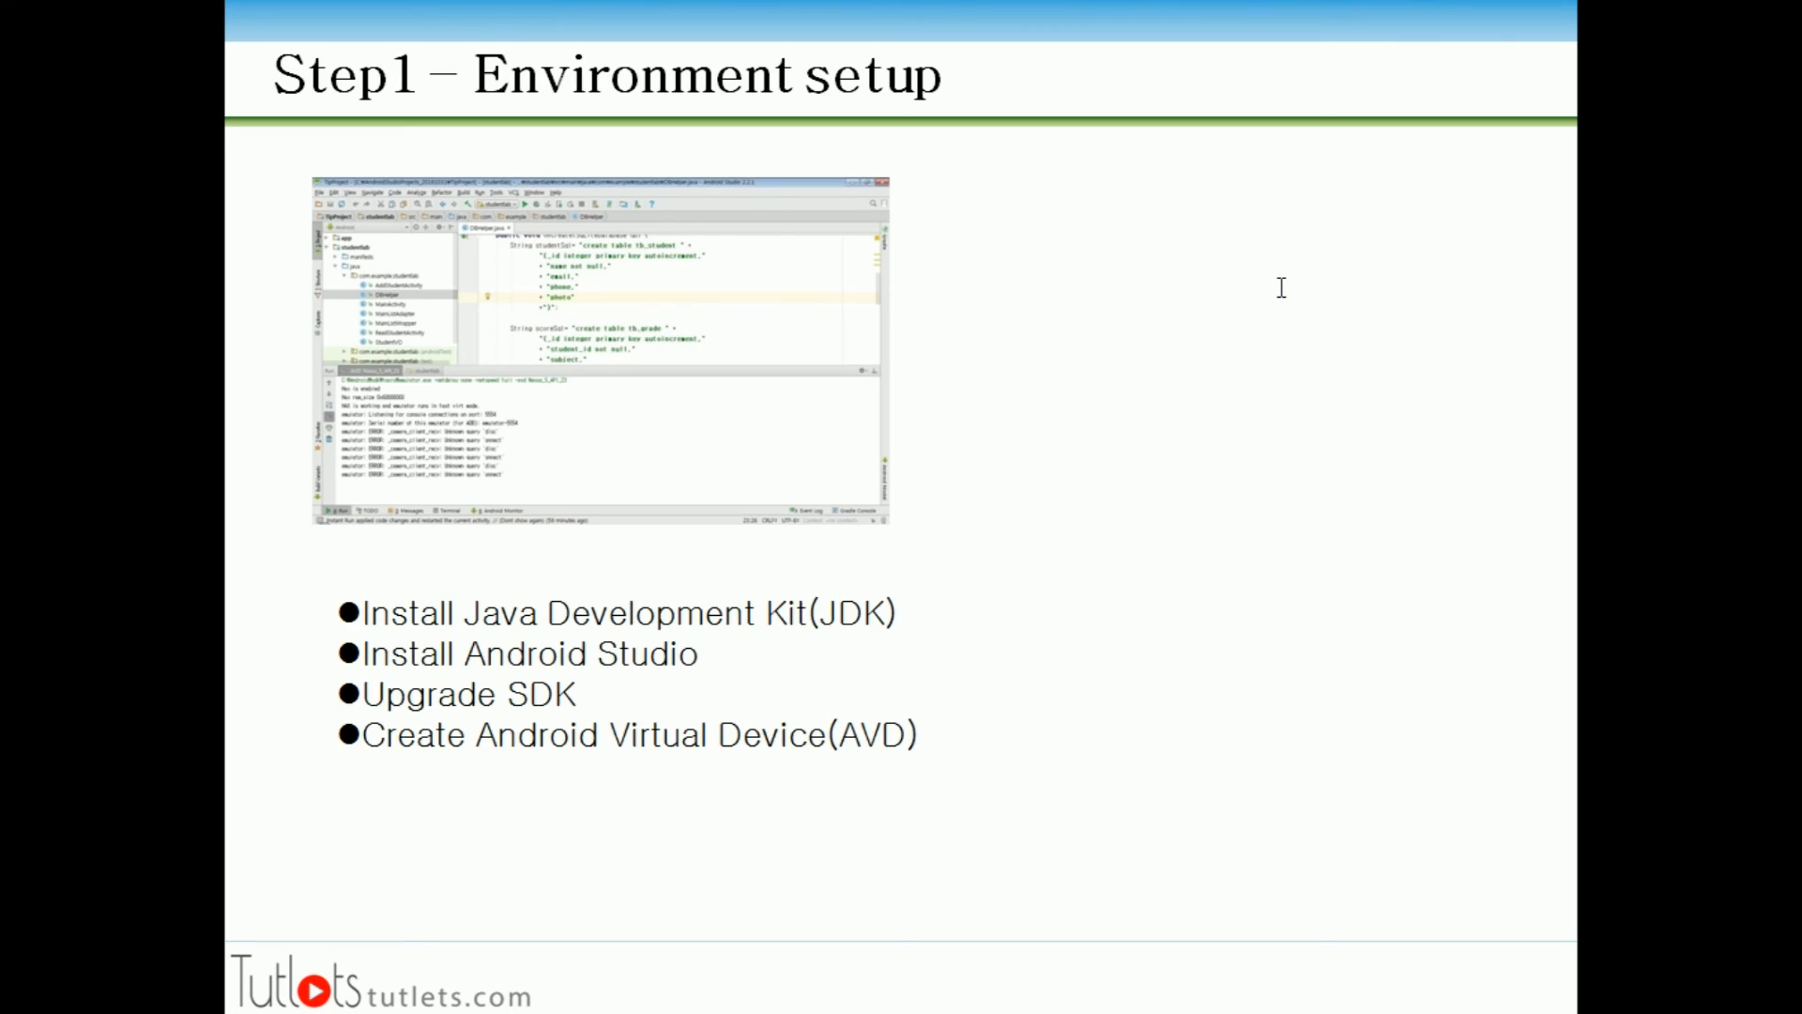